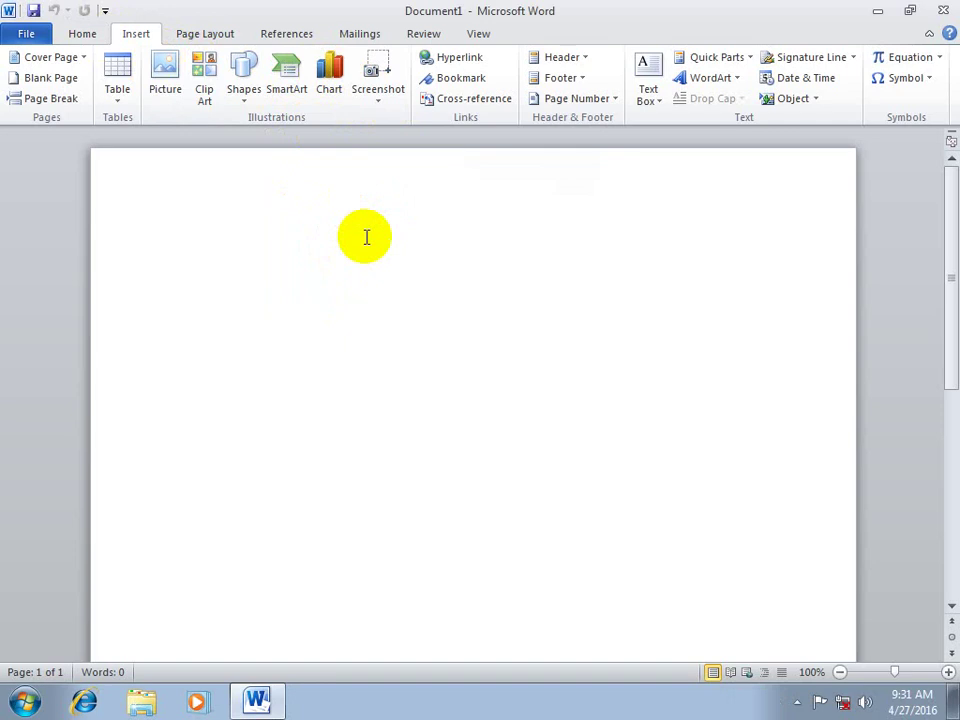
Step: Enter the line "Chart: Use for Graphical Data Representation" in the blank document
text(c)
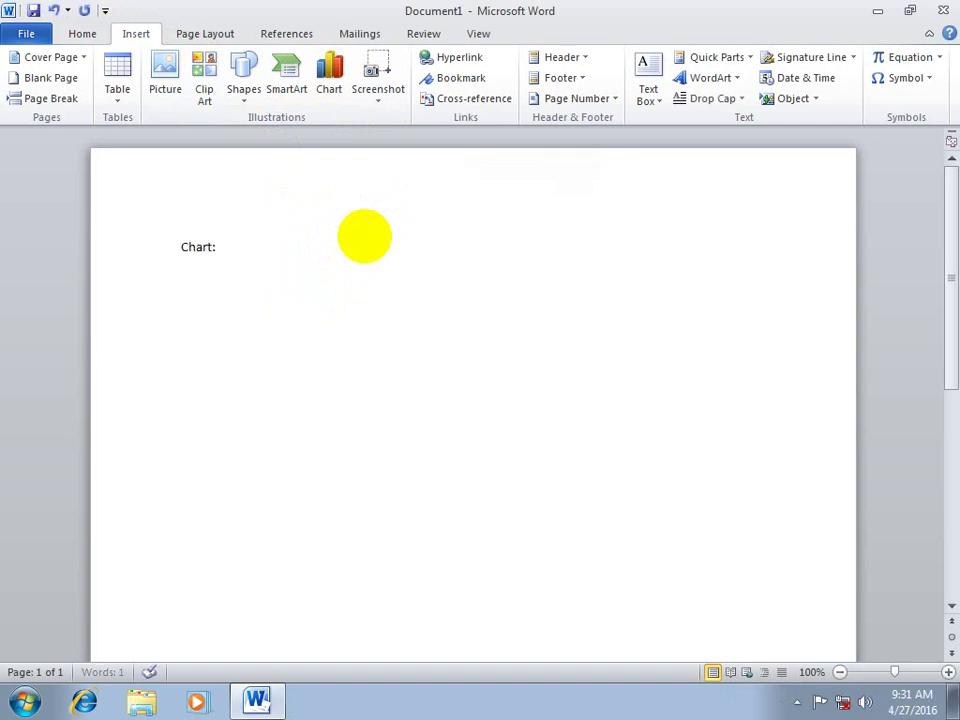
text(hart: Use of)
key(BackSpace)
key(BackSpace)
text(for Graphical)
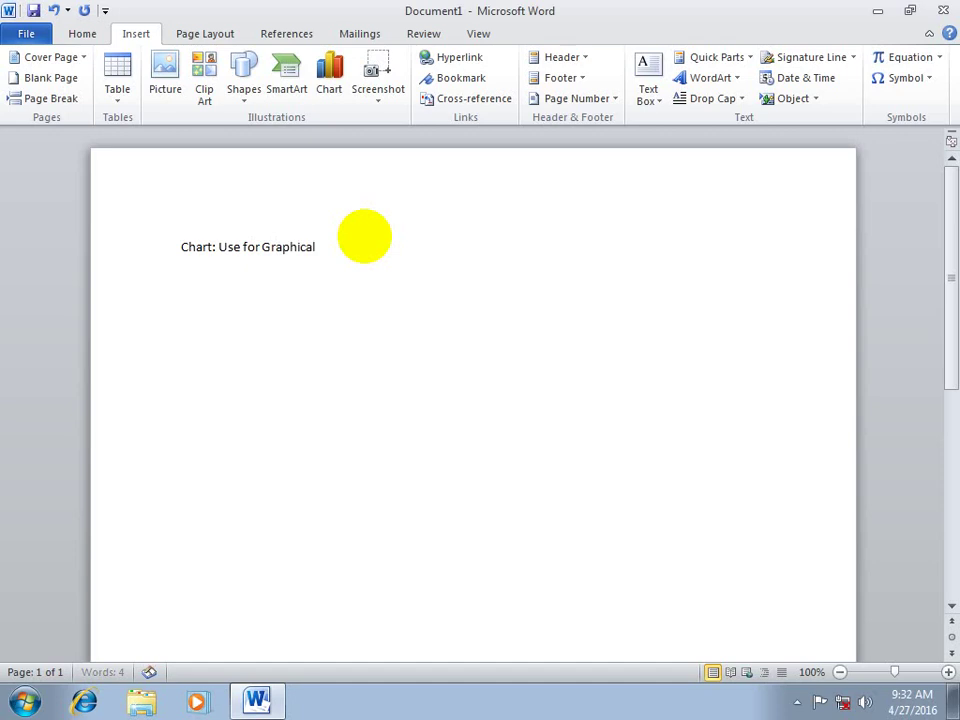
text( Data Repres)
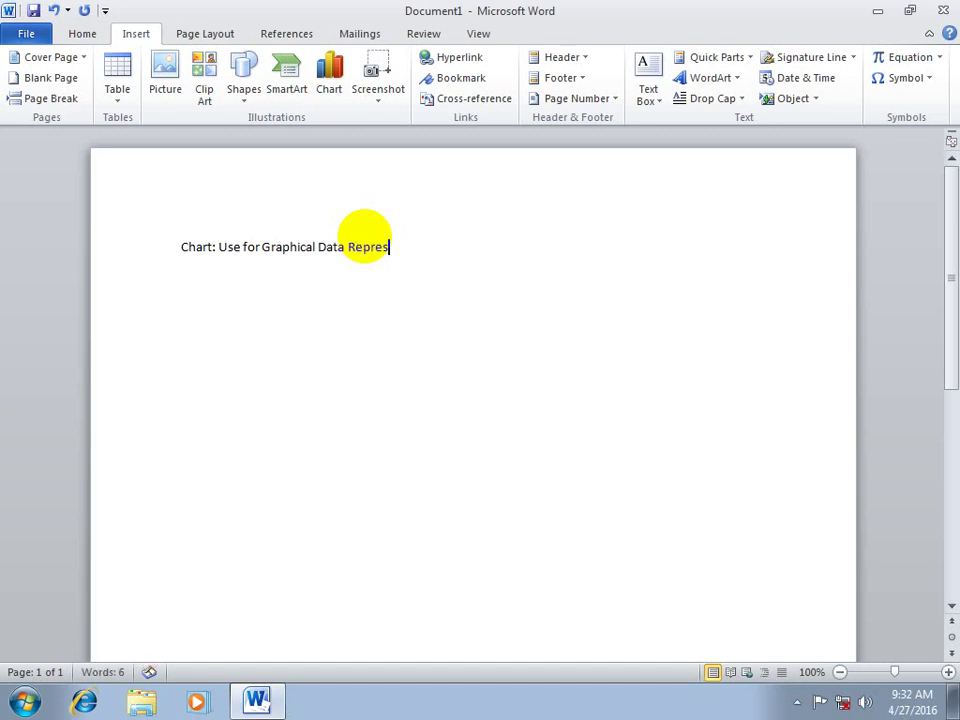
text(entation)
Step: Insert a 3-D Column chart into the document
drag(461, 249, 347, 245)
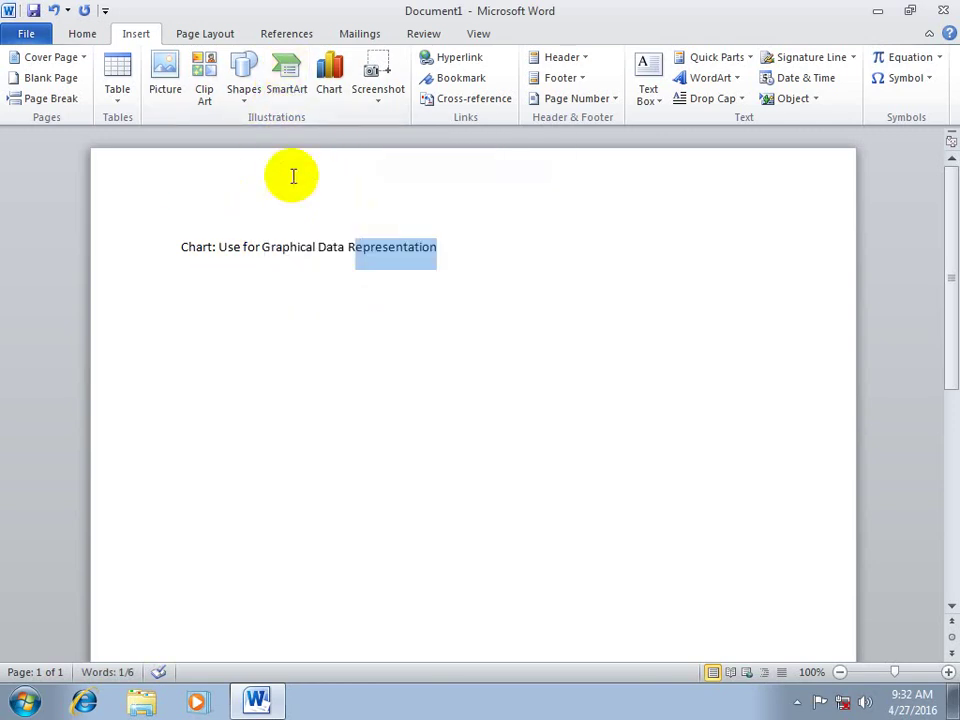
click(329, 80)
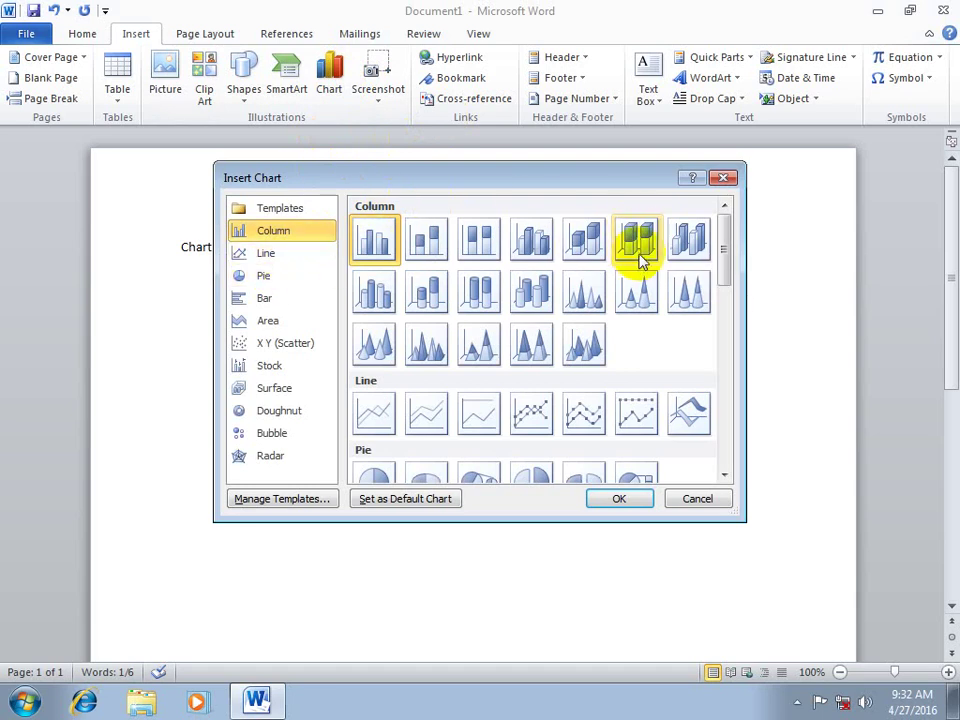
click(270, 254)
click(270, 277)
click(264, 298)
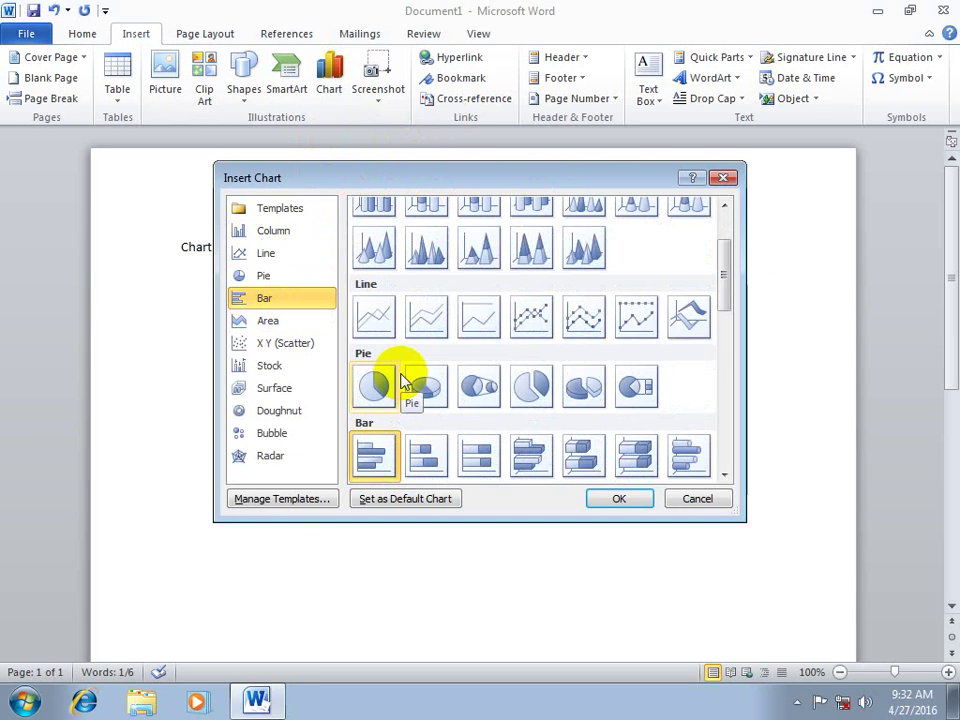
click(313, 237)
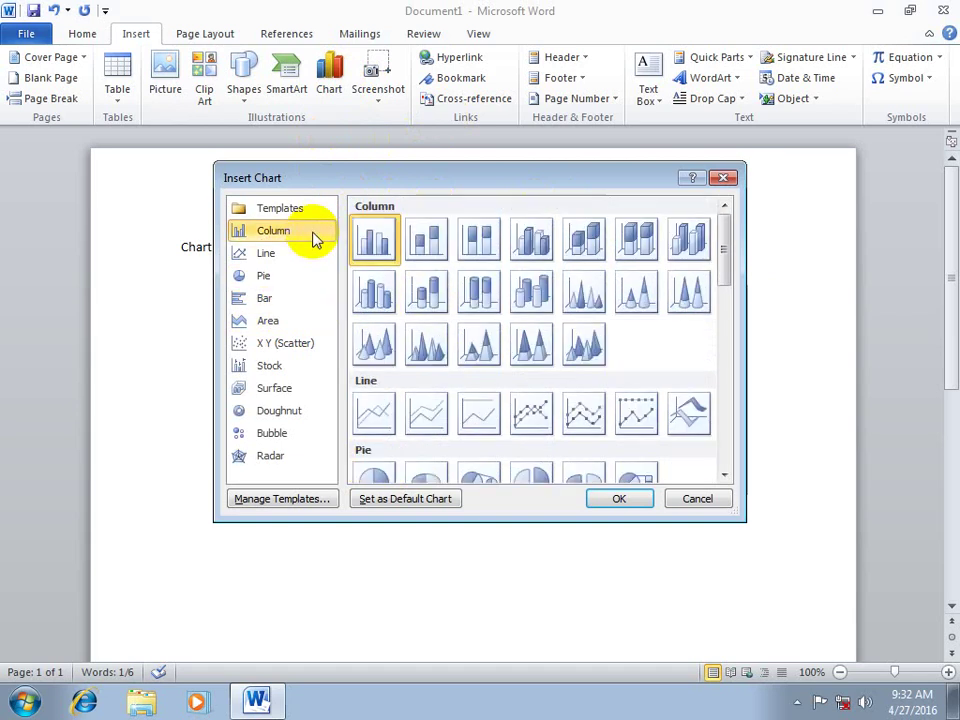
click(680, 243)
click(611, 504)
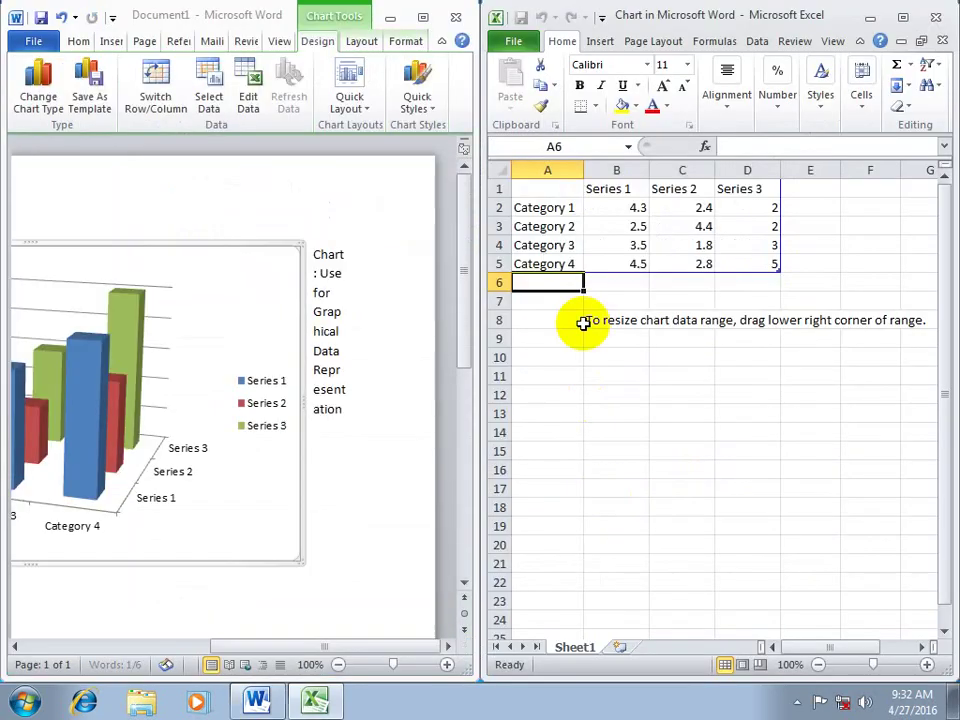
Step: Rename the four chart categories in cells A2 to A5 as China, Pakistan, Afghistan and India
click(564, 209)
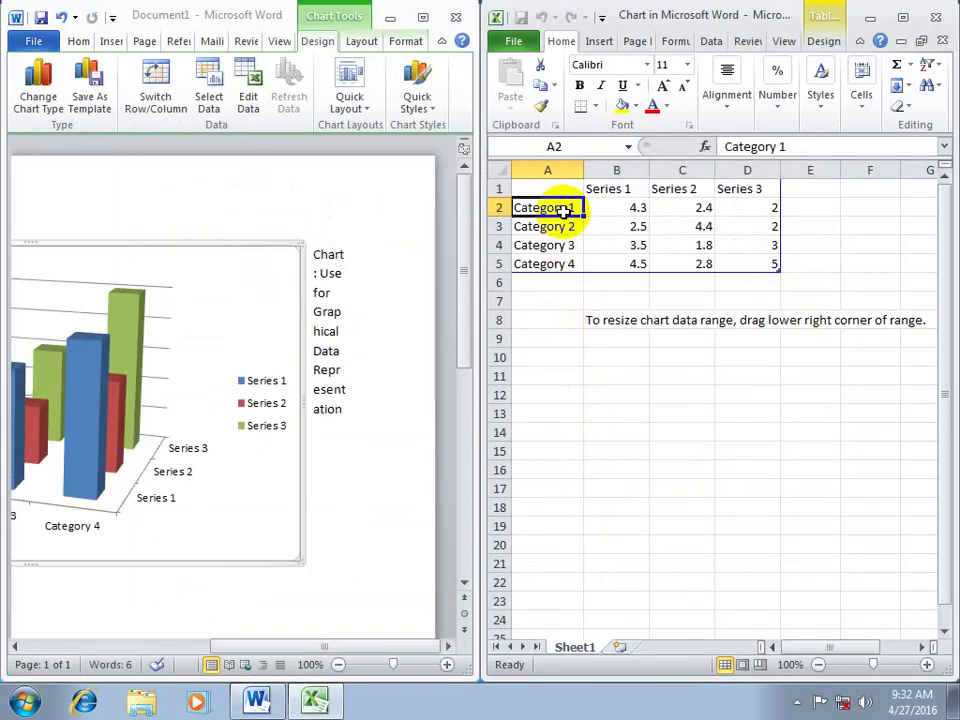
text(C)
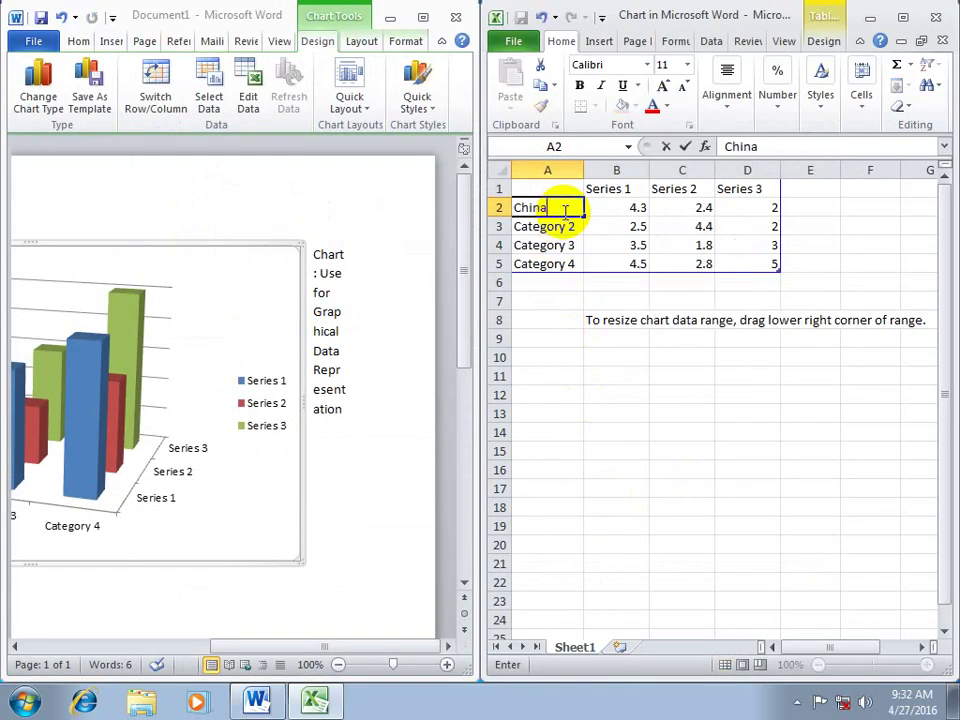
text(hina)
key(Return)
text(Pakistan)
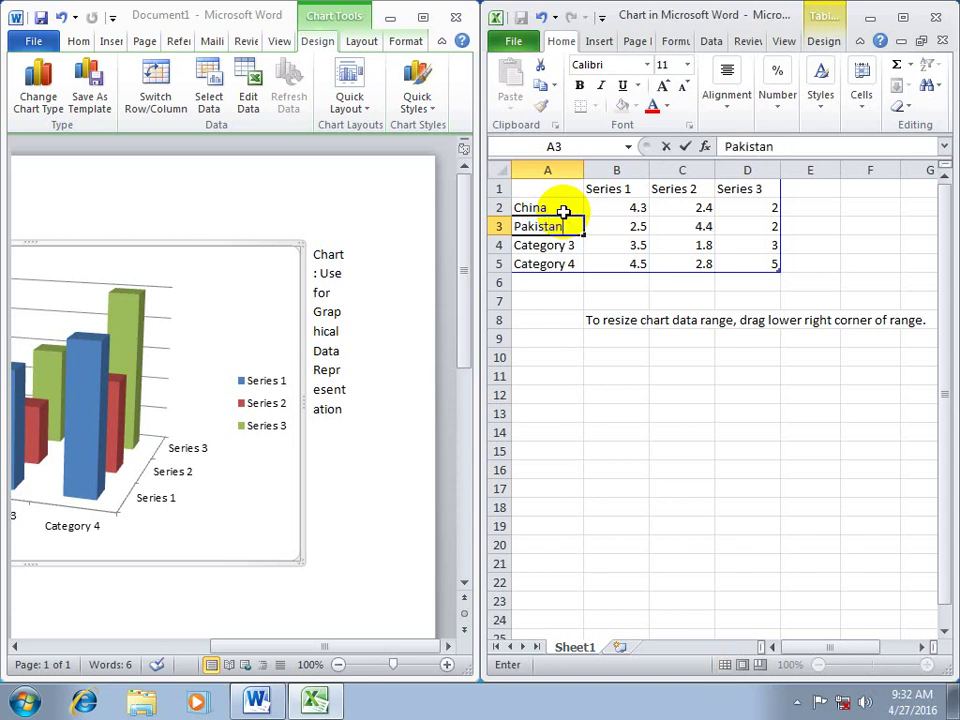
key(Return)
text(Afgh)
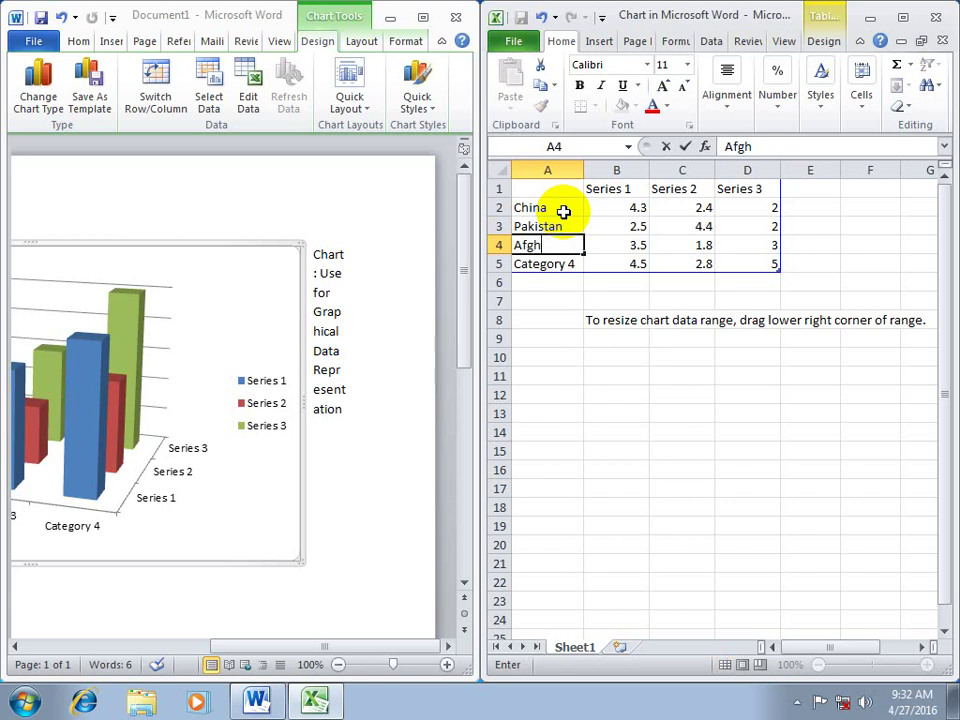
text(istan)
key(Return)
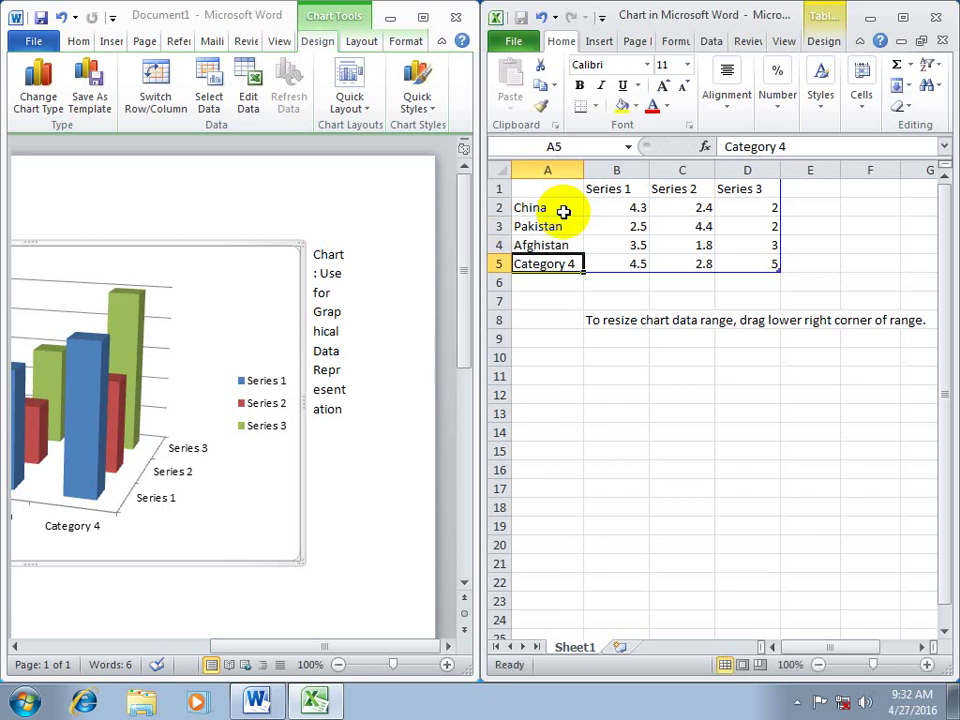
text(India)
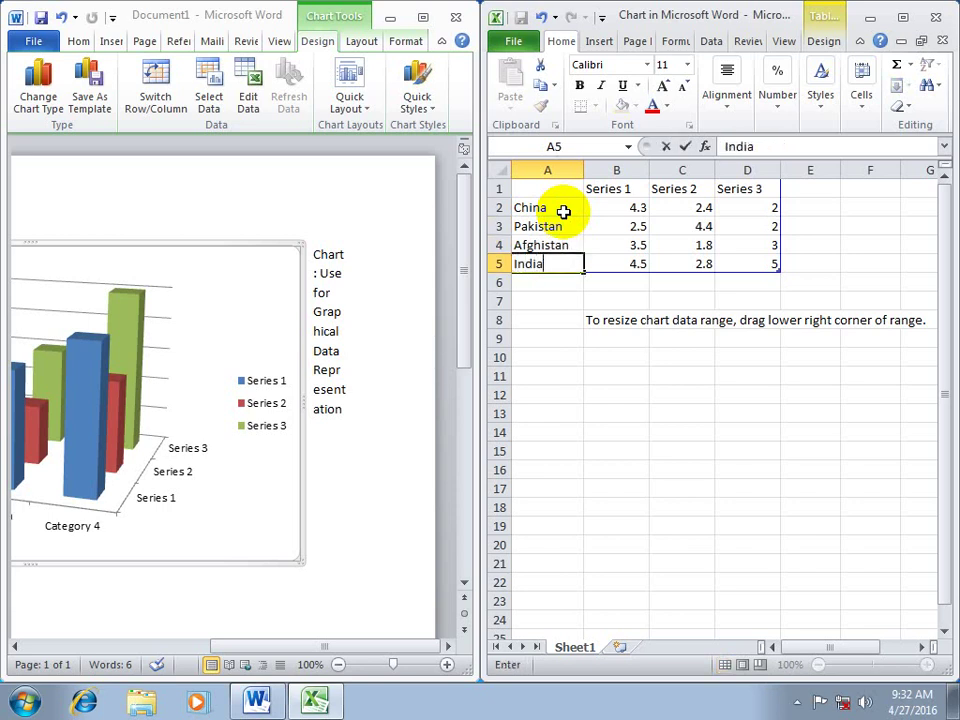
key(Return)
Step: Rename the three series headers in cells B1 to D1 as 2010, 2014 and 2016
key(Up)
key(Up)
key(Up)
key(Up)
key(Up)
key(Right)
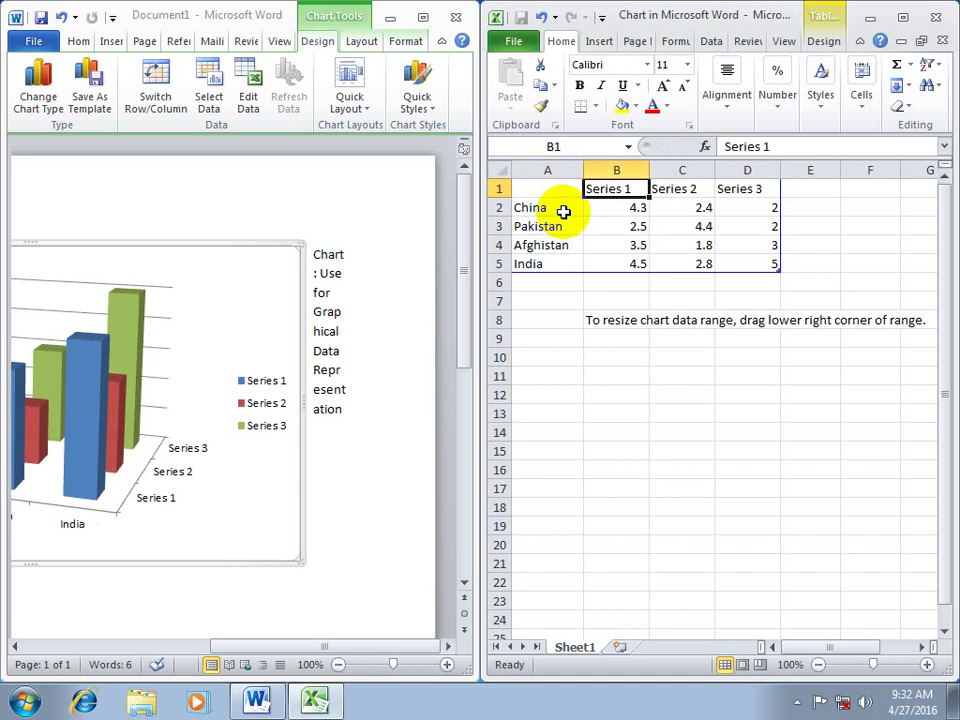
text(2010)
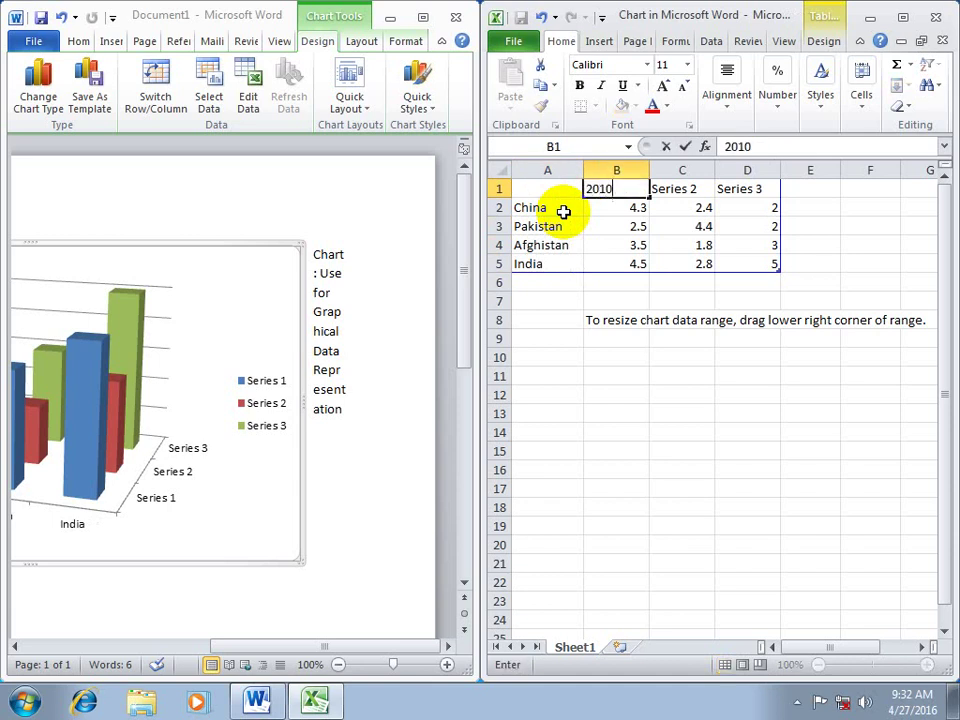
key(Tab)
text(2)
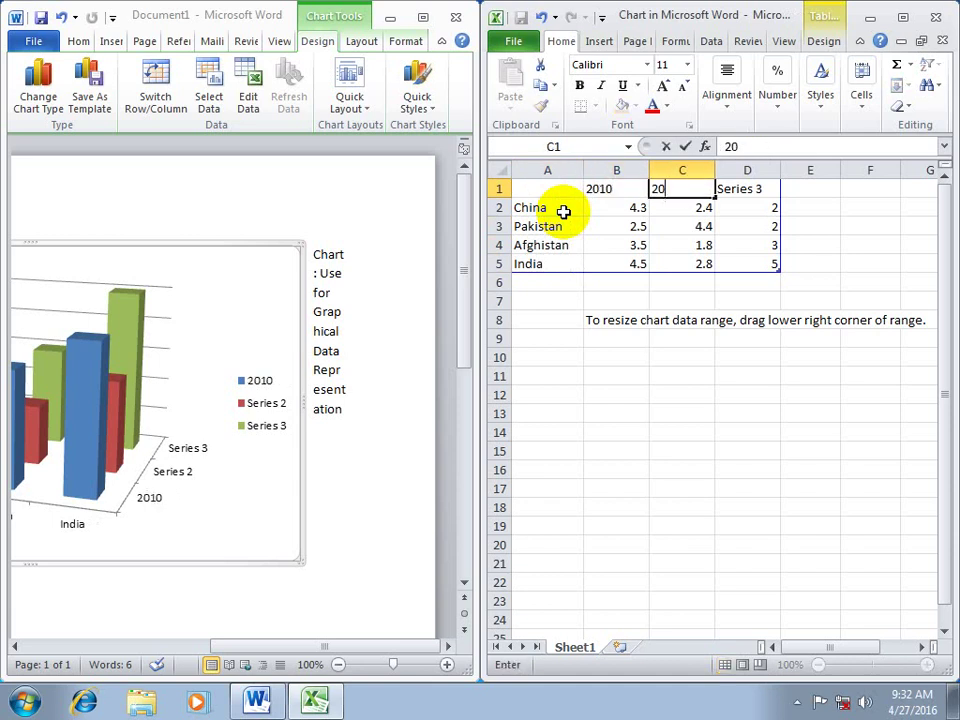
text(014)
key(Tab)
text(2)
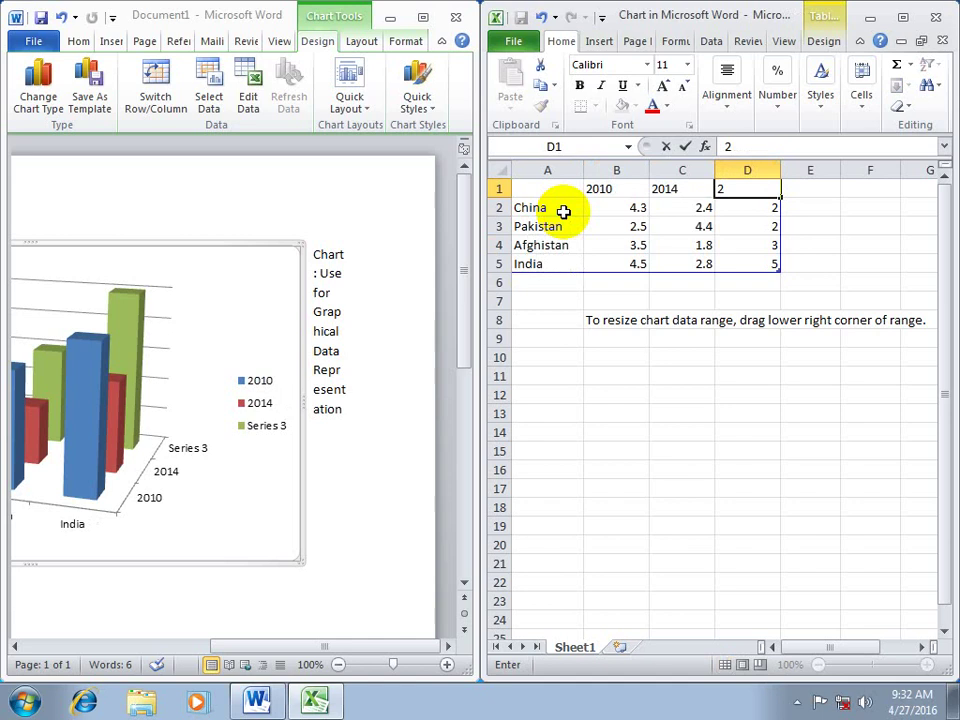
text(016)
Step: Fill the 2010 column with the values 6, 5, 4 and 4 in cells B2 to B5
key(Down)
key(Left)
key(Left)
text(6)
key(Return)
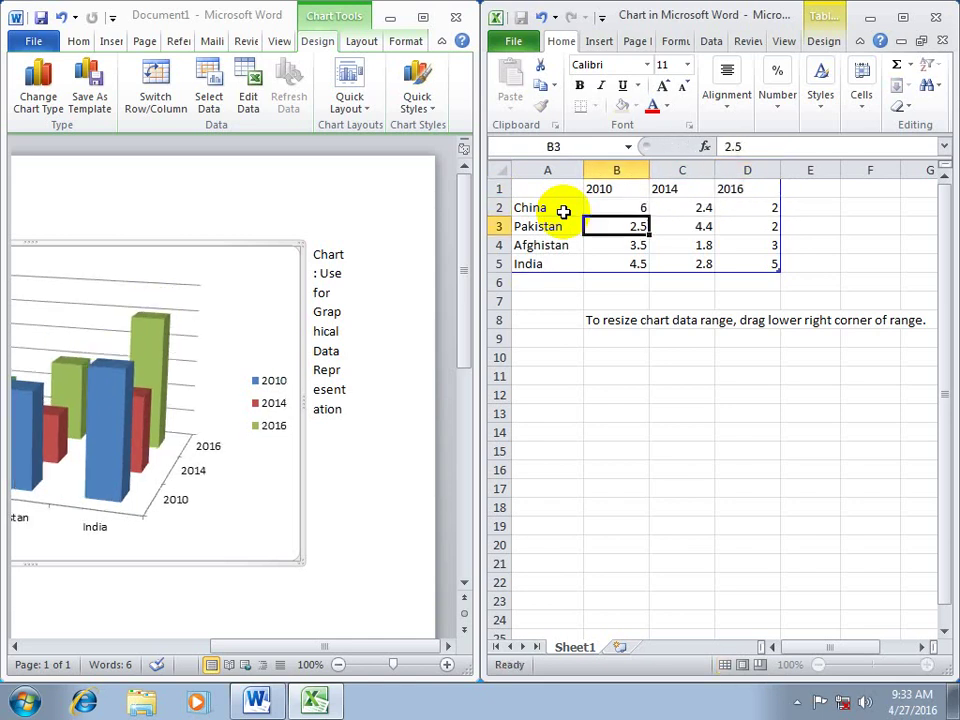
text(5)
key(Return)
text(4)
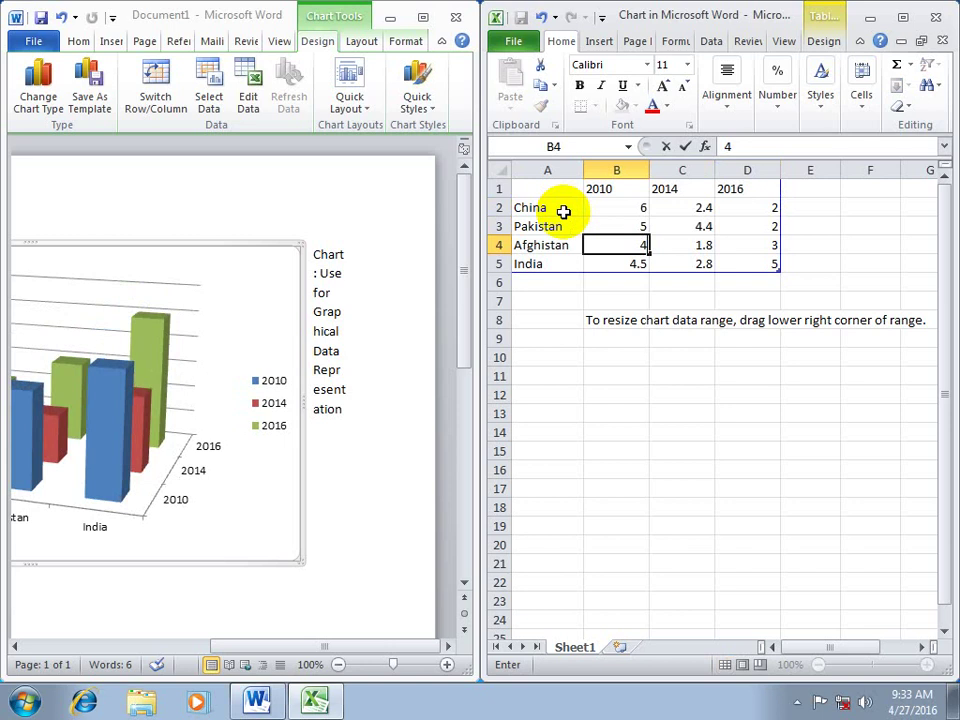
key(Return)
text(4)
Step: Fill the 2014 column with the values 3, 3, 4 and 6 in cells C2 to C5
key(Up)
key(Up)
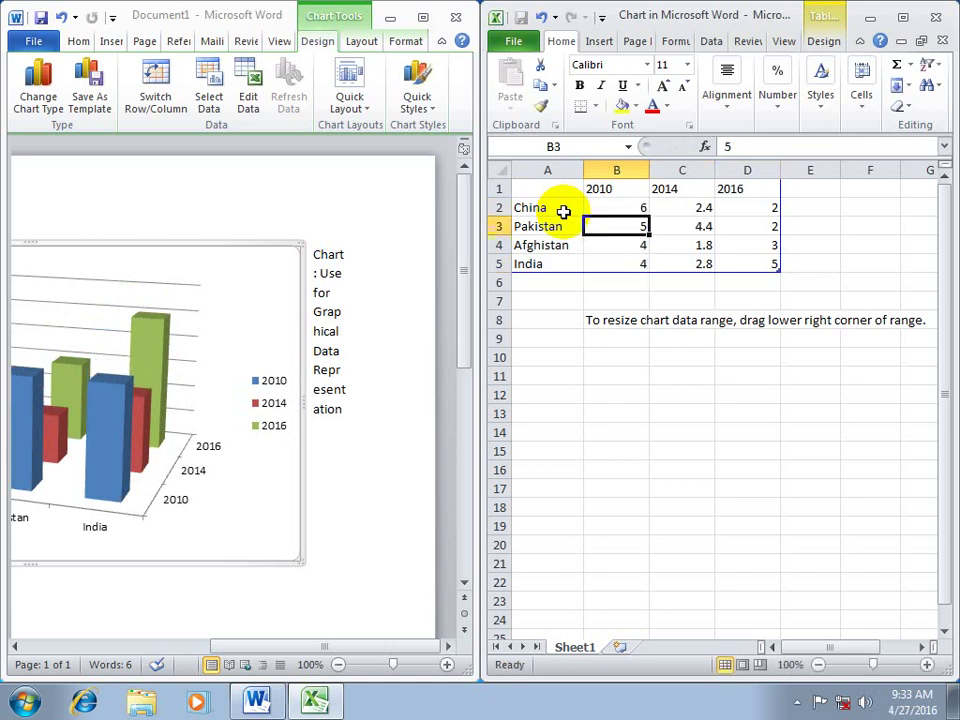
key(Up)
key(Right)
text(3)
key(Return)
text(3)
key(Return)
text(4)
key(Return)
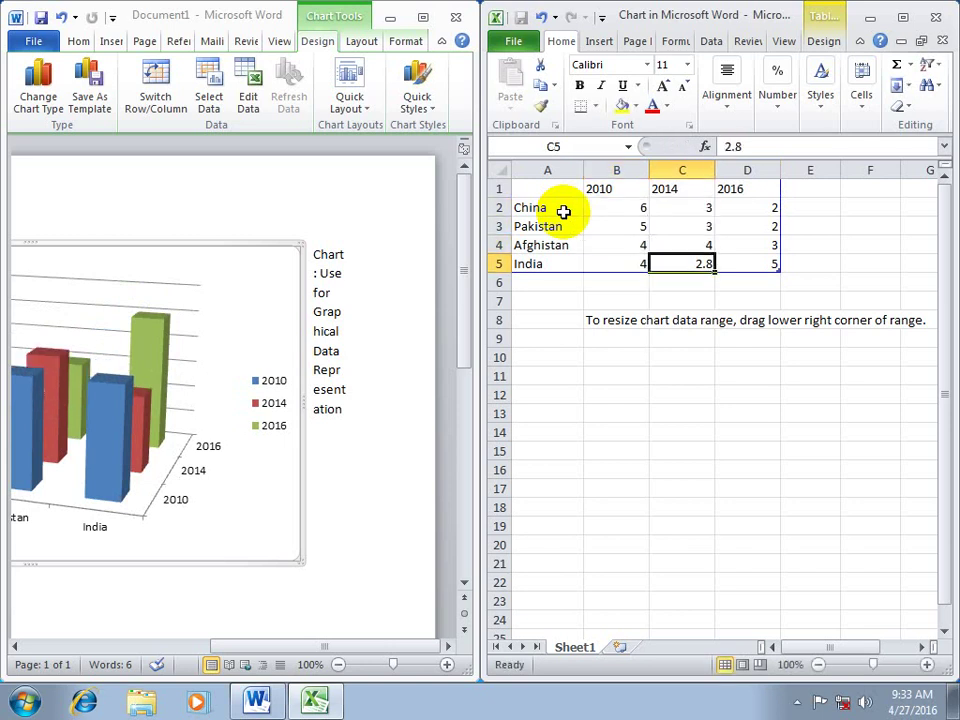
text(6)
Step: Fill the 2016 column with the values 4, 3, 5 and 3 in cells D2 to D5
key(Up)
key(Up)
key(Up)
key(Right)
text(4)
key(Return)
text(3)
key(Return)
text(5)
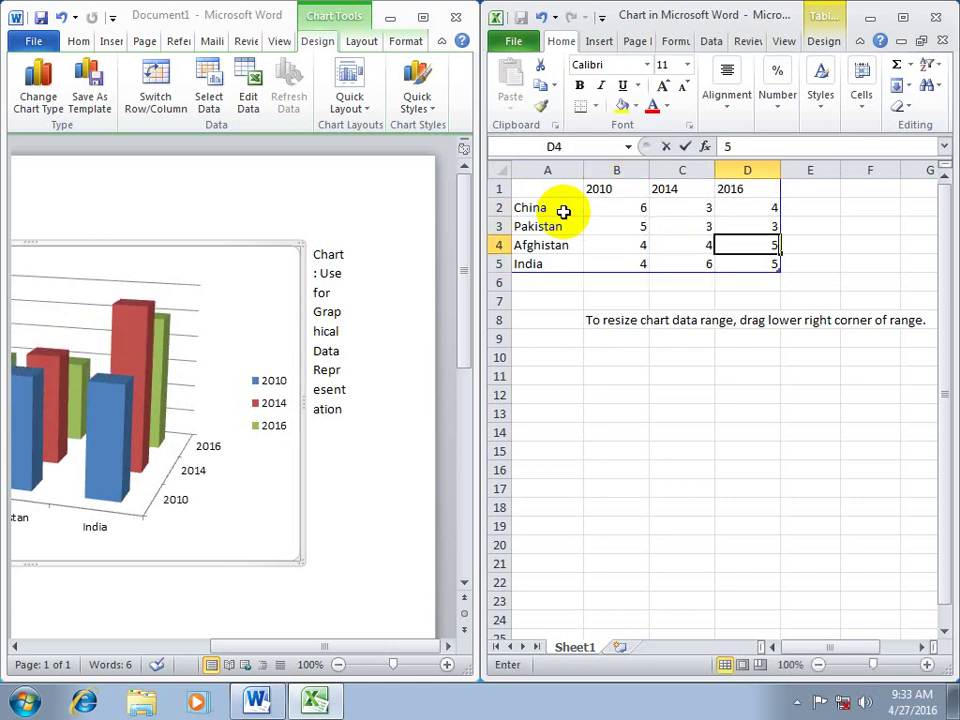
key(Return)
text(3)
key(Return)
Step: Clear the range-resizing note in cell B8 and close the chart's data sheet
key(Left)
key(Left)
key(Down)
key(Down)
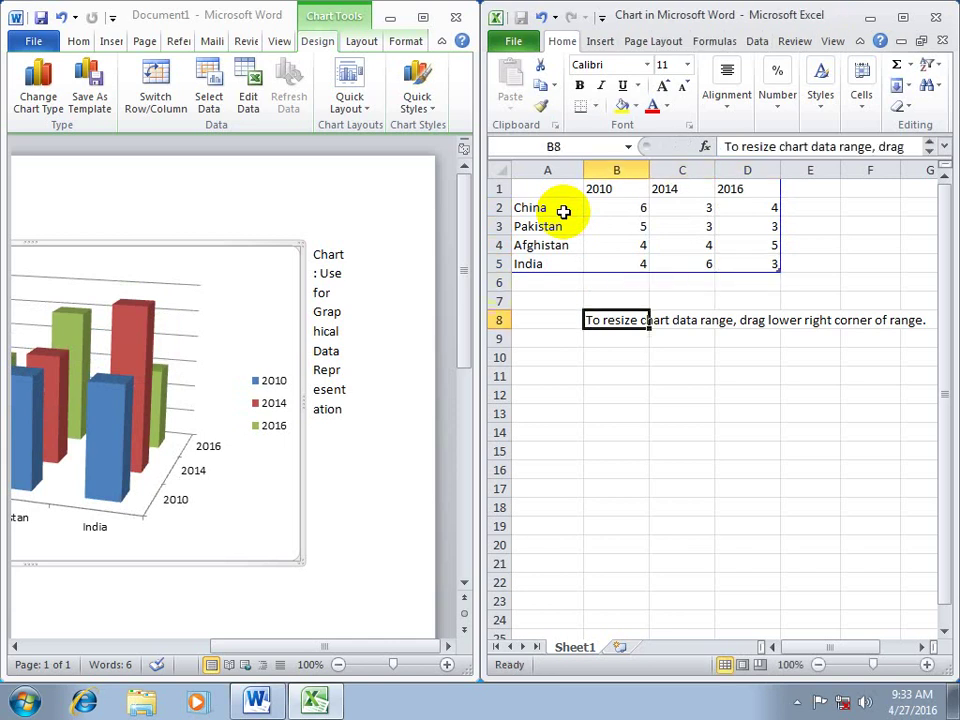
key(BackSpace)
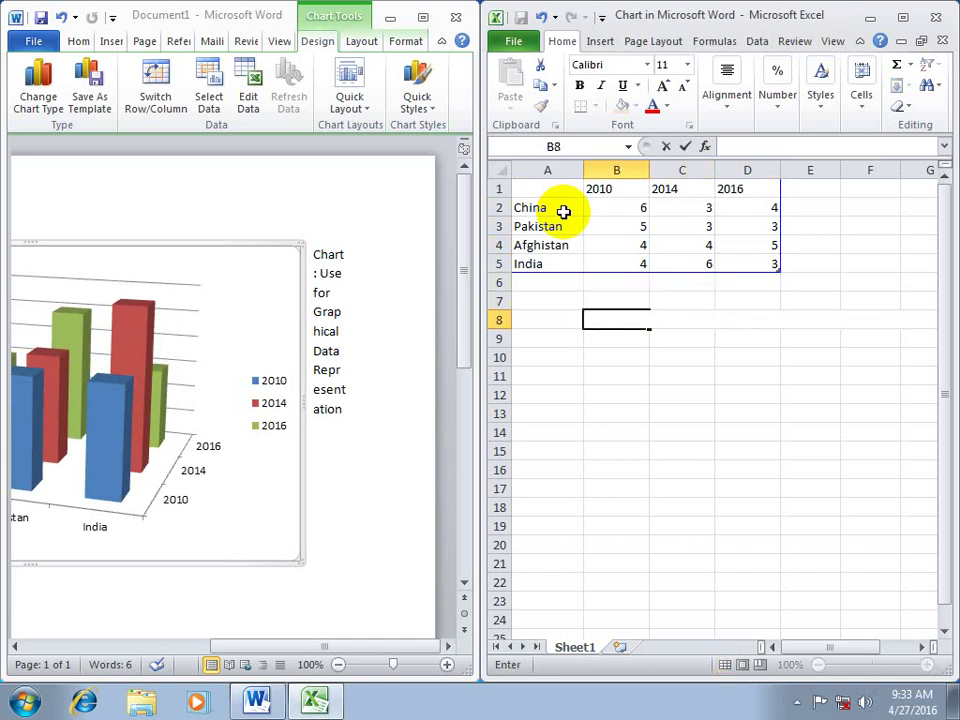
click(934, 16)
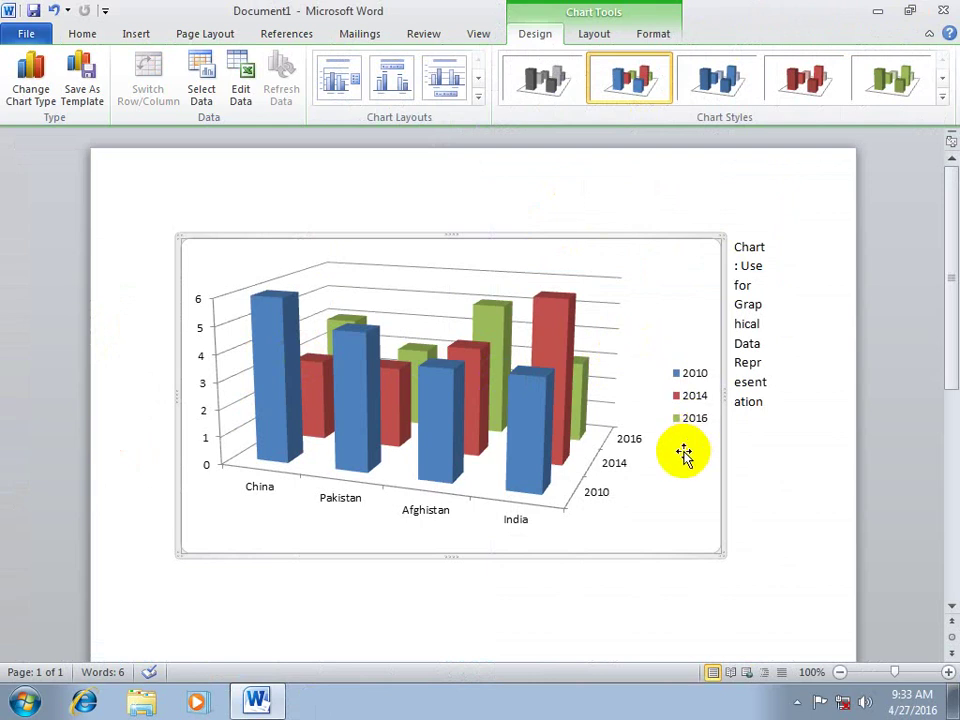
click(583, 366)
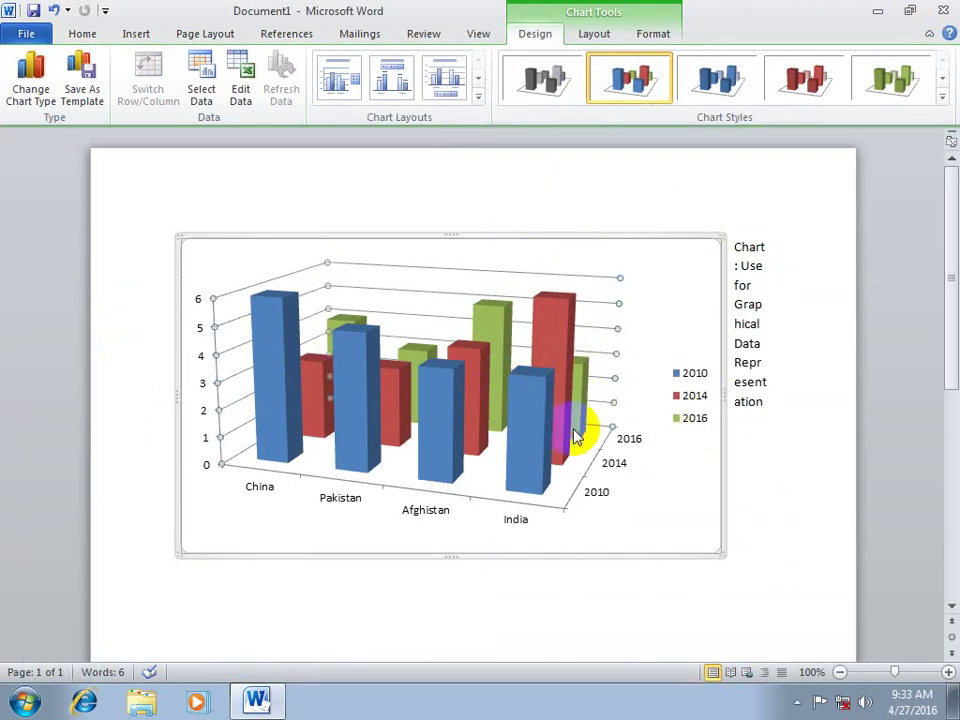
click(497, 417)
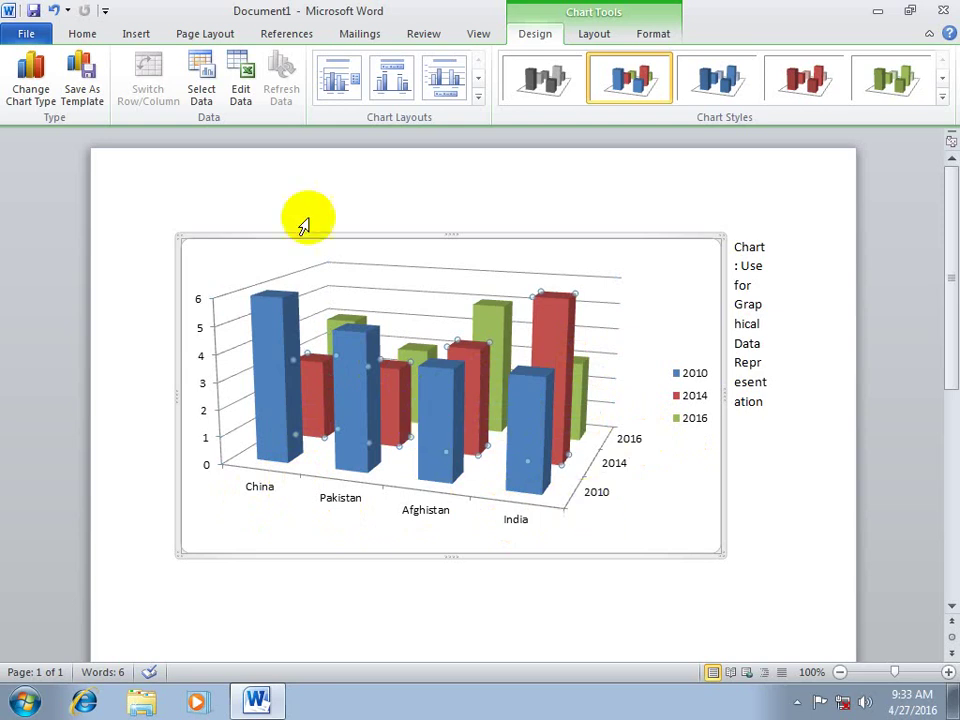
Step: Create a new blank document
click(136, 35)
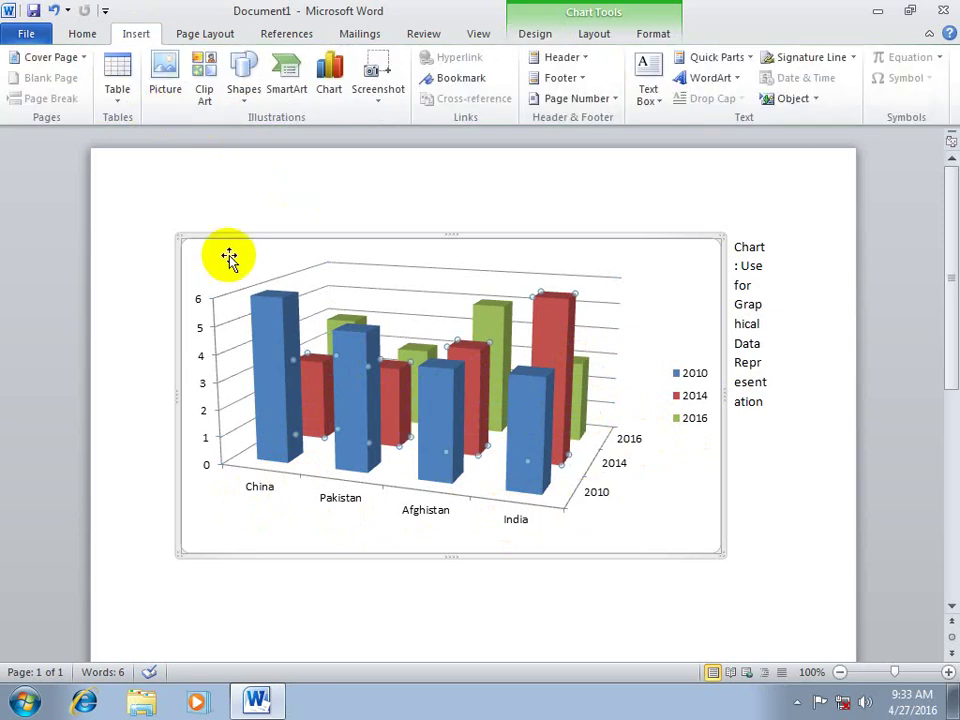
click(276, 208)
key(ctrl+n)
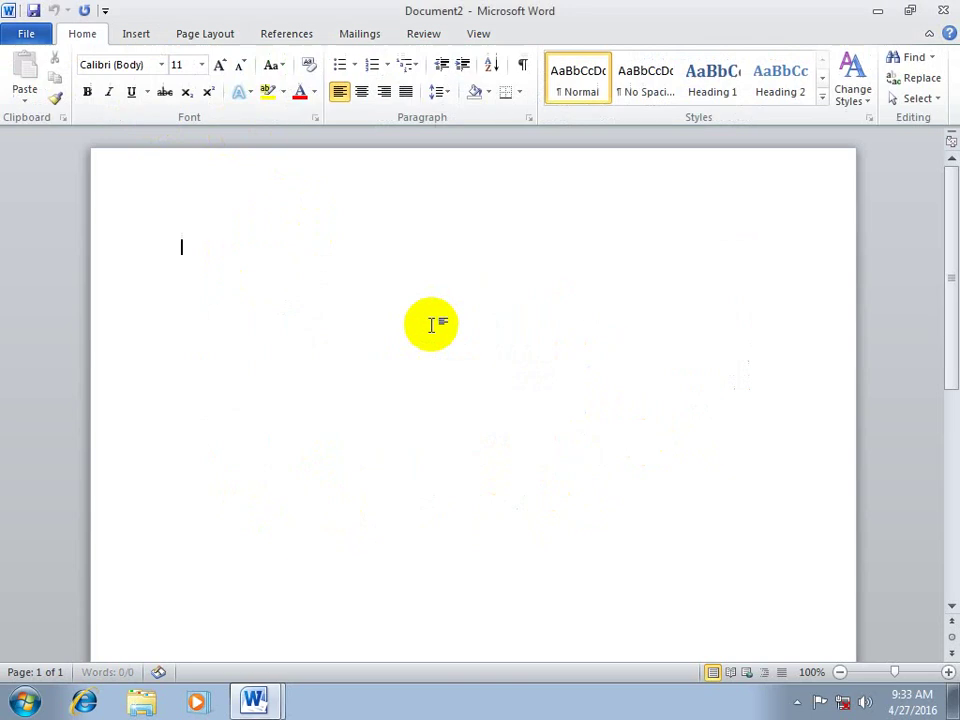
click(128, 34)
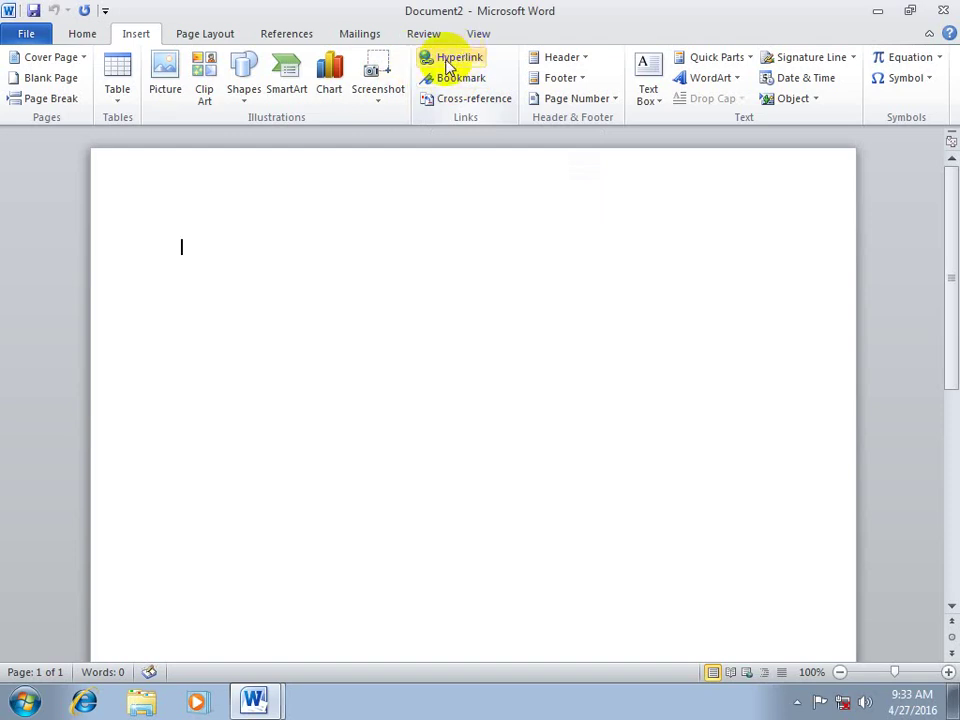
click(448, 66)
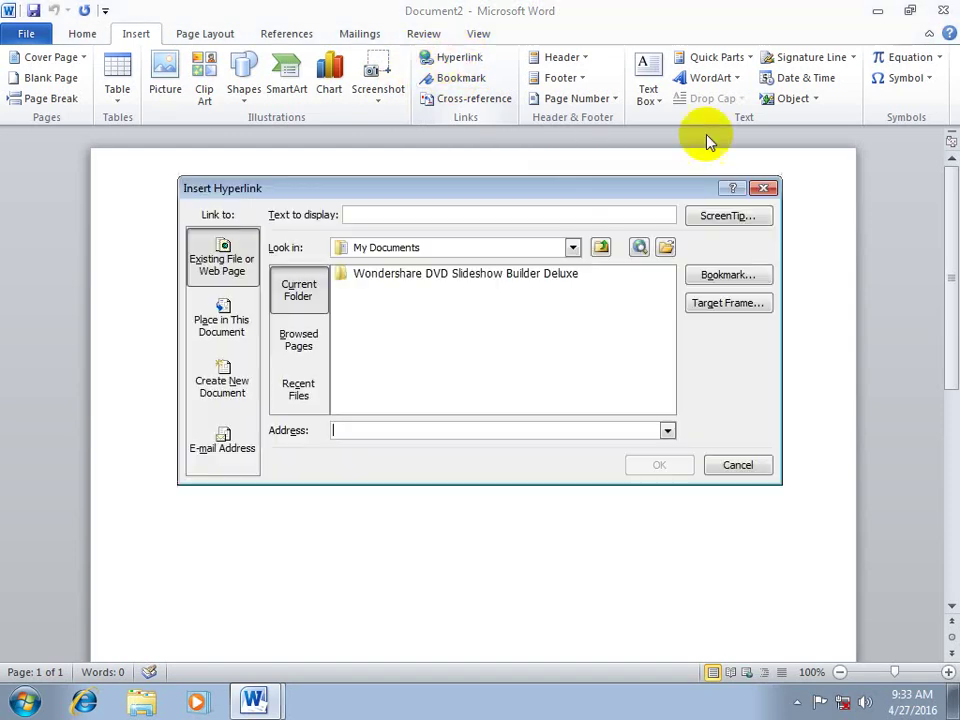
click(753, 188)
Step: Generate sample paragraphs in the new document with =rand()
text(=ran)
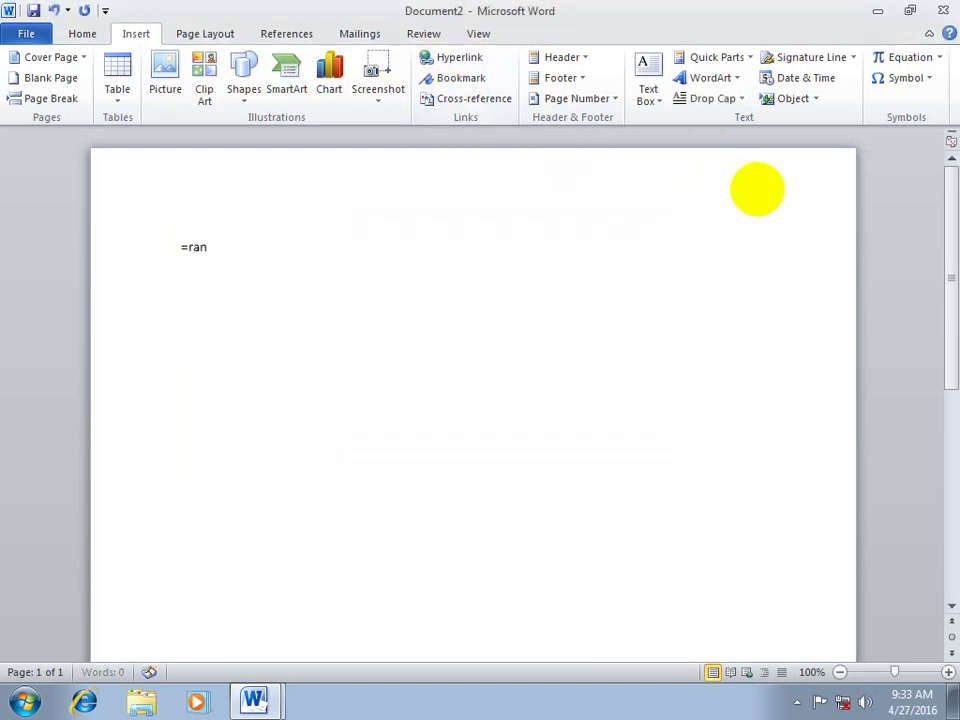
text(d())
key(Return)
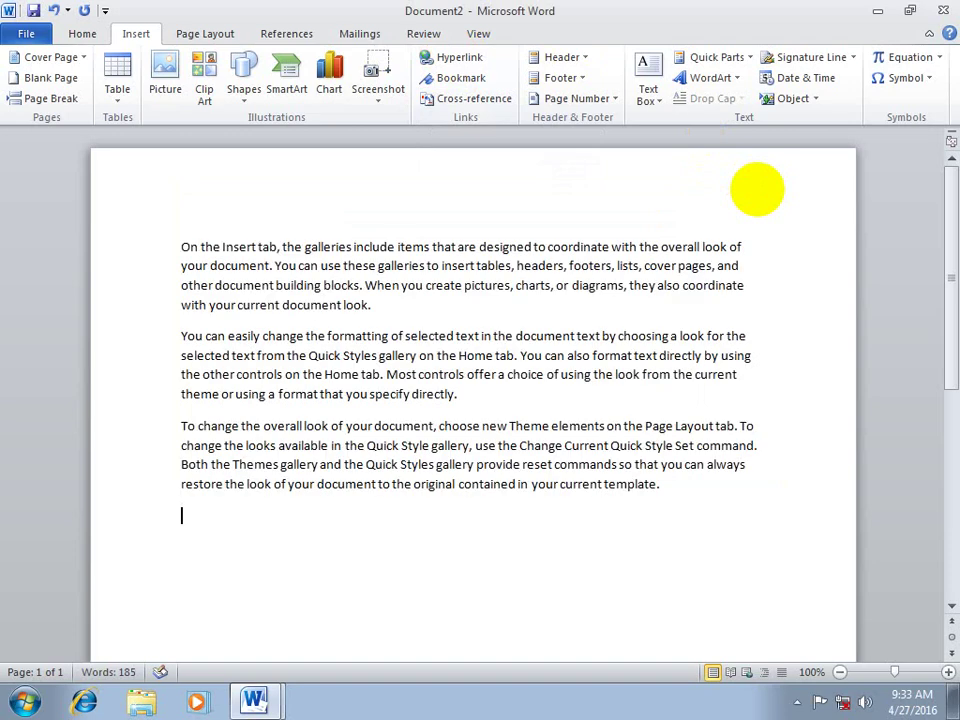
Step: Insert a hyperlink to the Desktop document How to lock control panel below the last sample paragraph
click(466, 58)
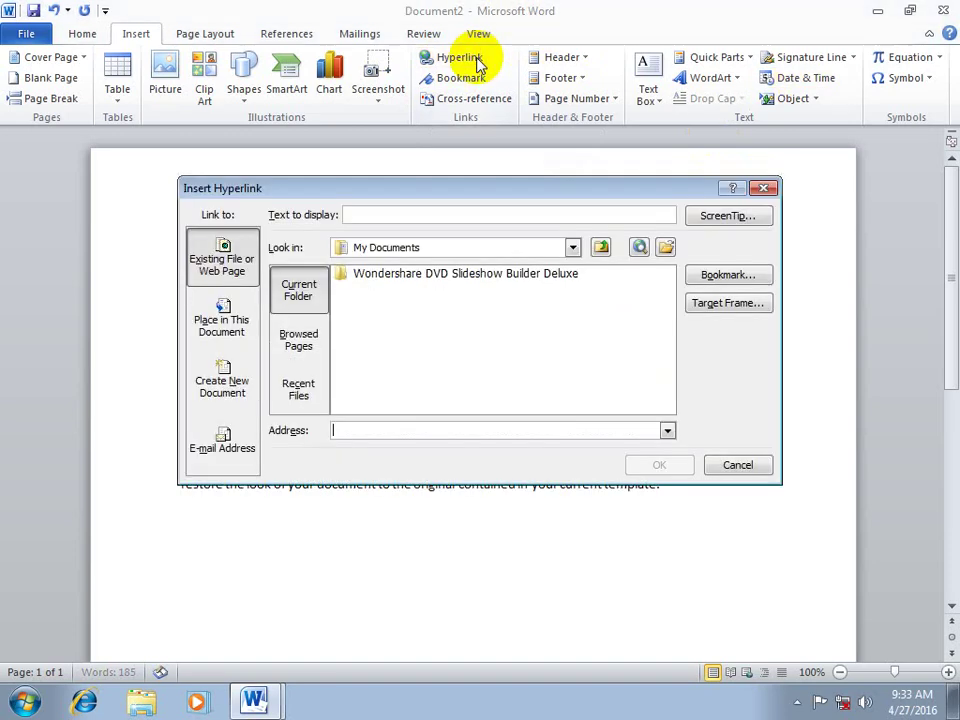
click(572, 248)
click(398, 267)
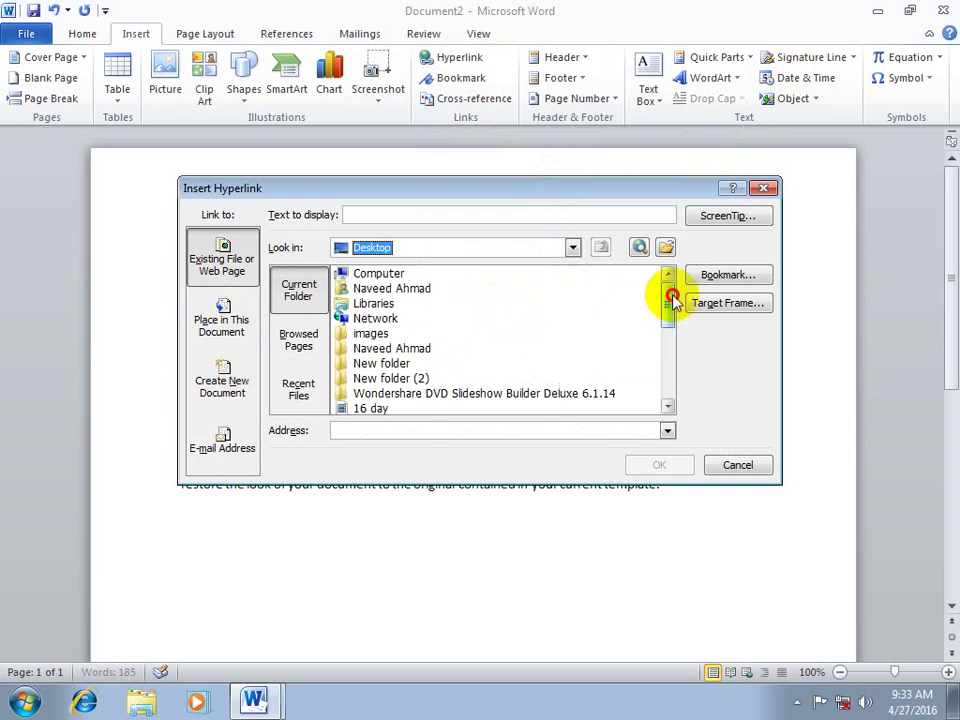
drag(669, 298, 668, 343)
click(369, 407)
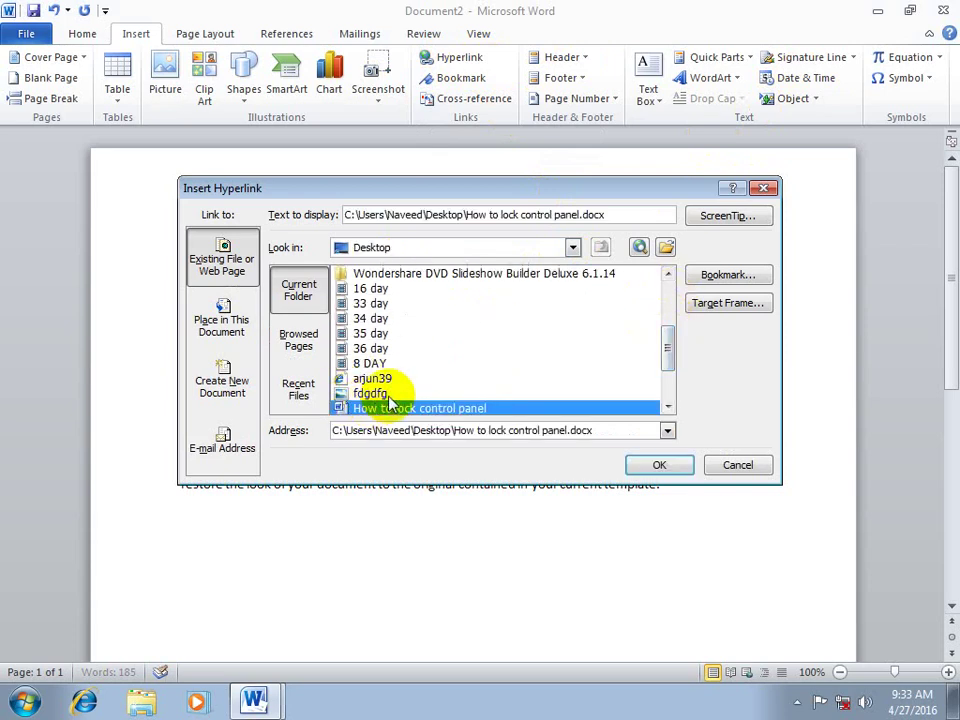
click(650, 465)
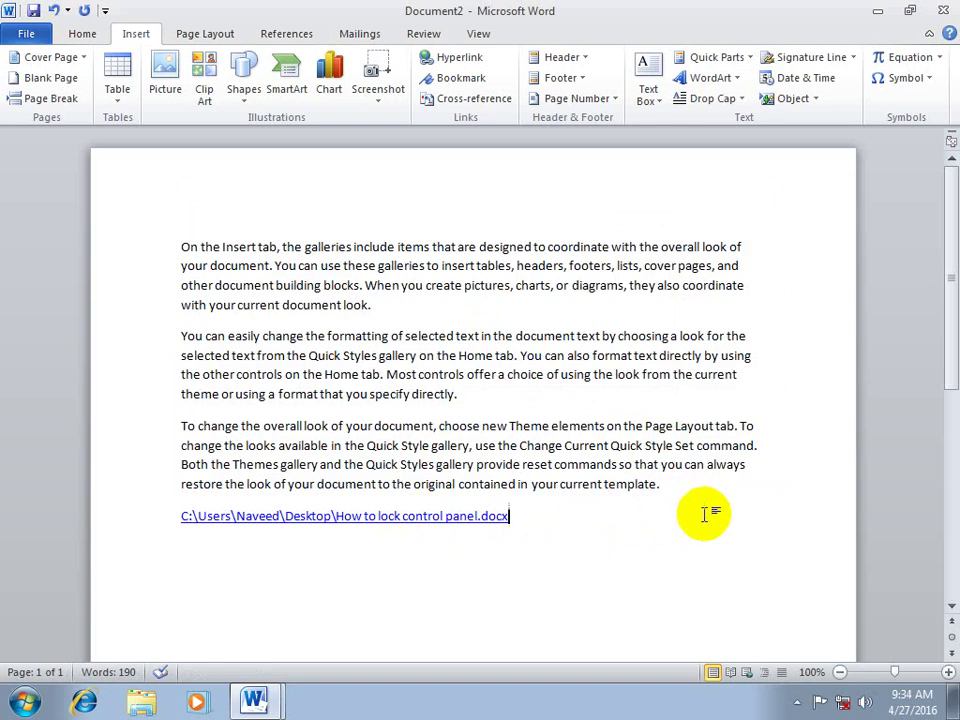
Step: Follow the inserted hyperlink past the security notice, close the opened document and return to the sample text
ctrl+click(447, 518)
click(543, 425)
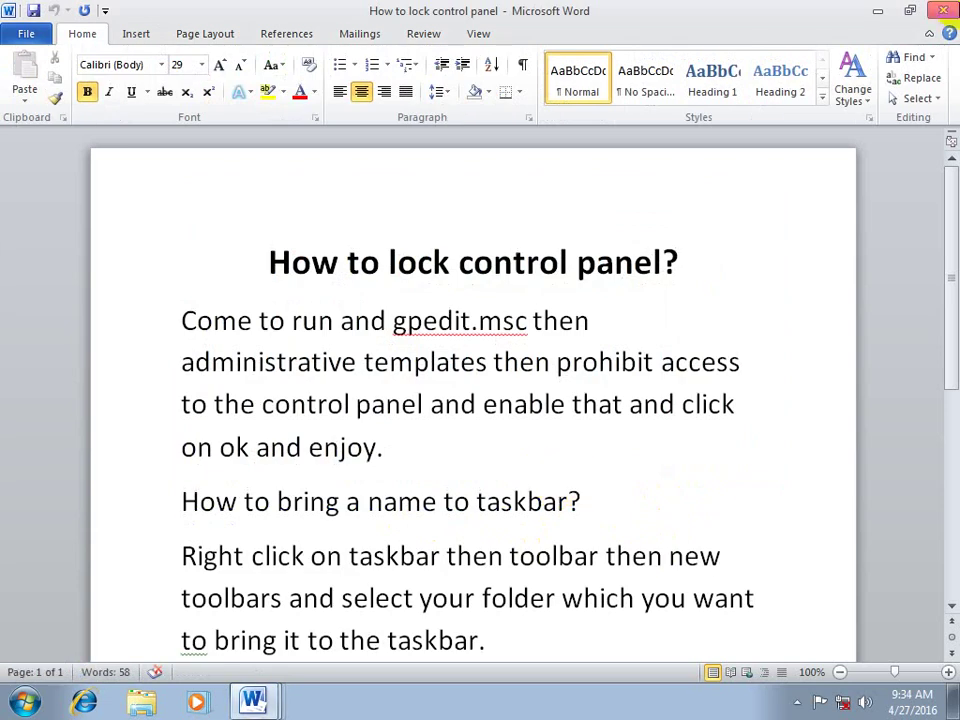
click(944, 10)
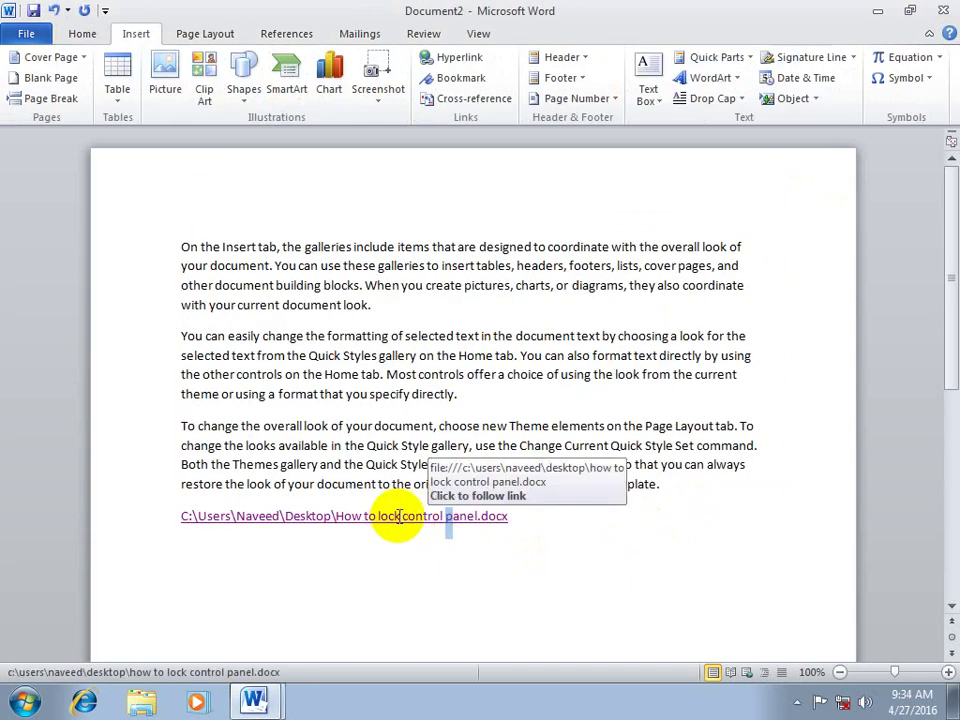
click(601, 532)
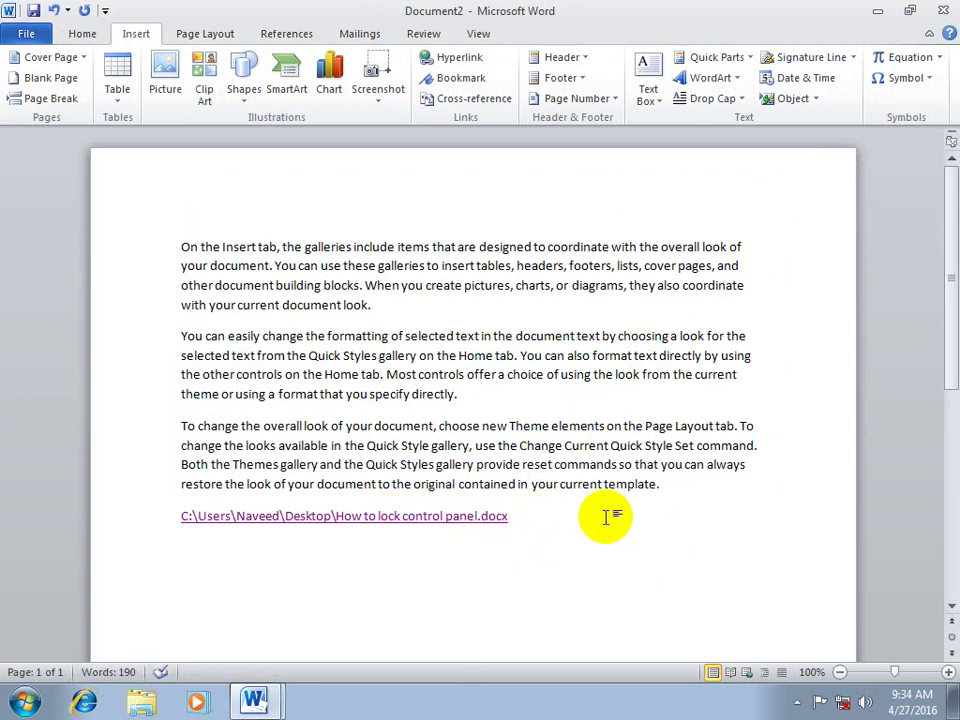
Step: Turn on Use CTRL + Click to follow hyperlink in the advanced editing options and try the link without the modifier
click(18, 31)
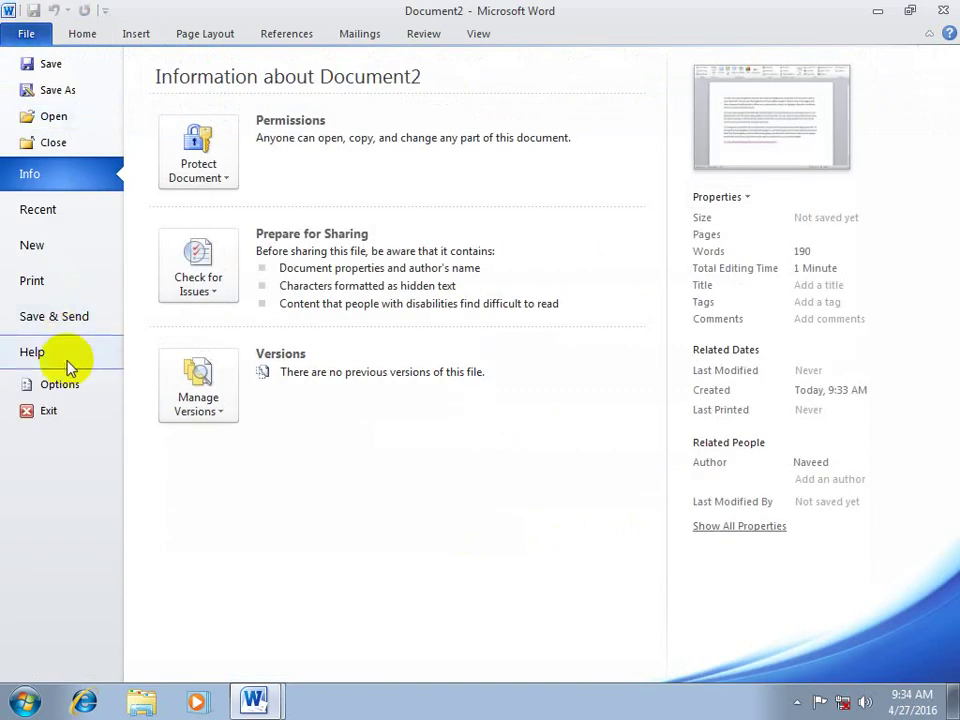
click(62, 386)
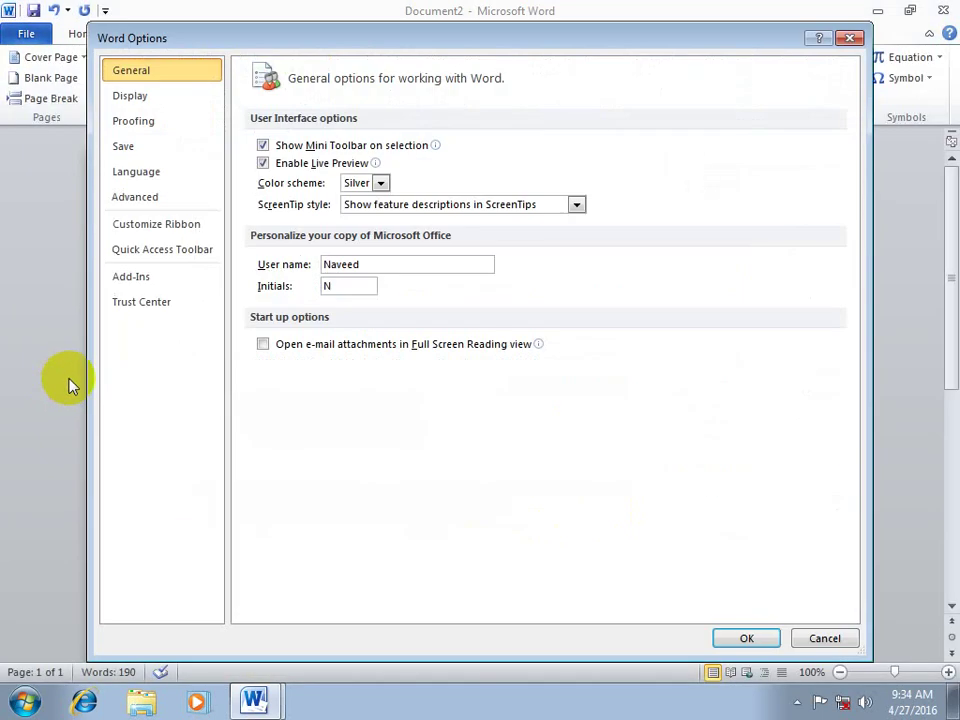
click(180, 197)
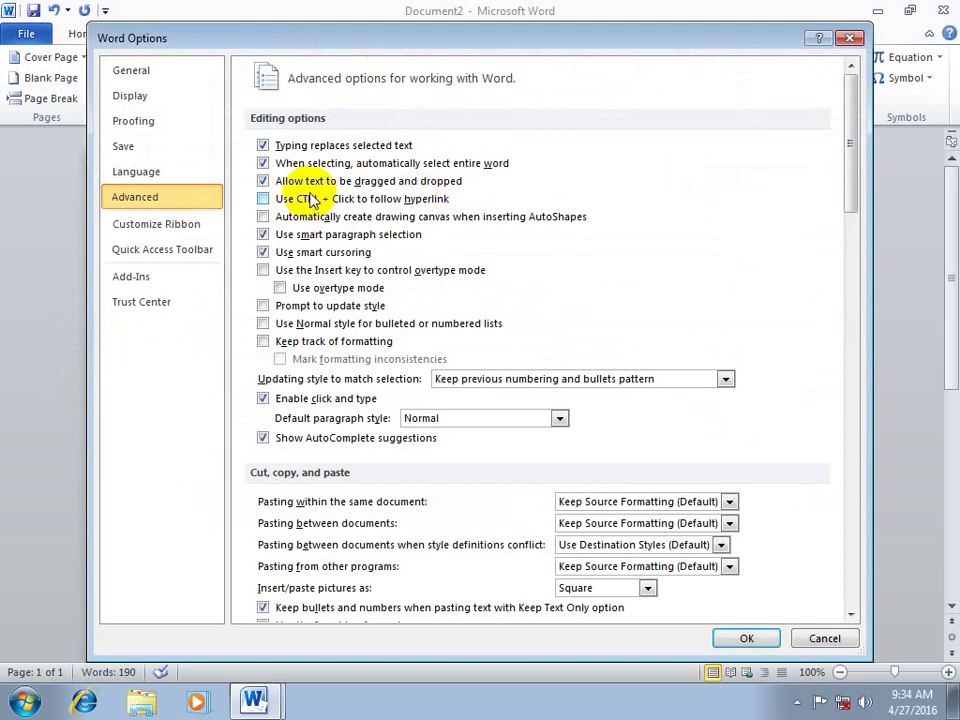
click(290, 199)
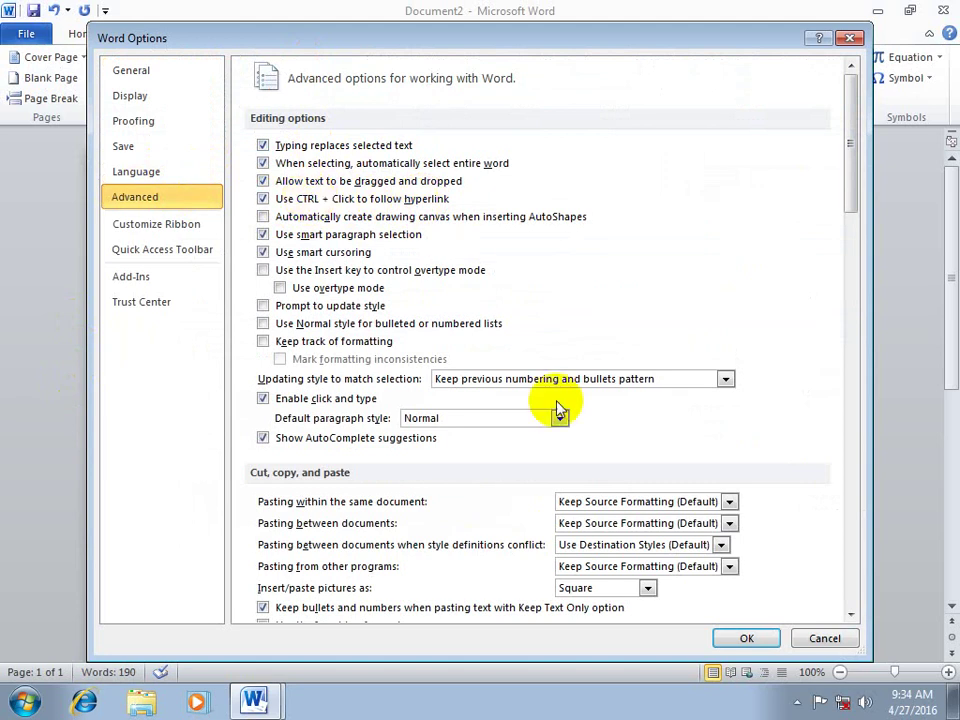
click(747, 638)
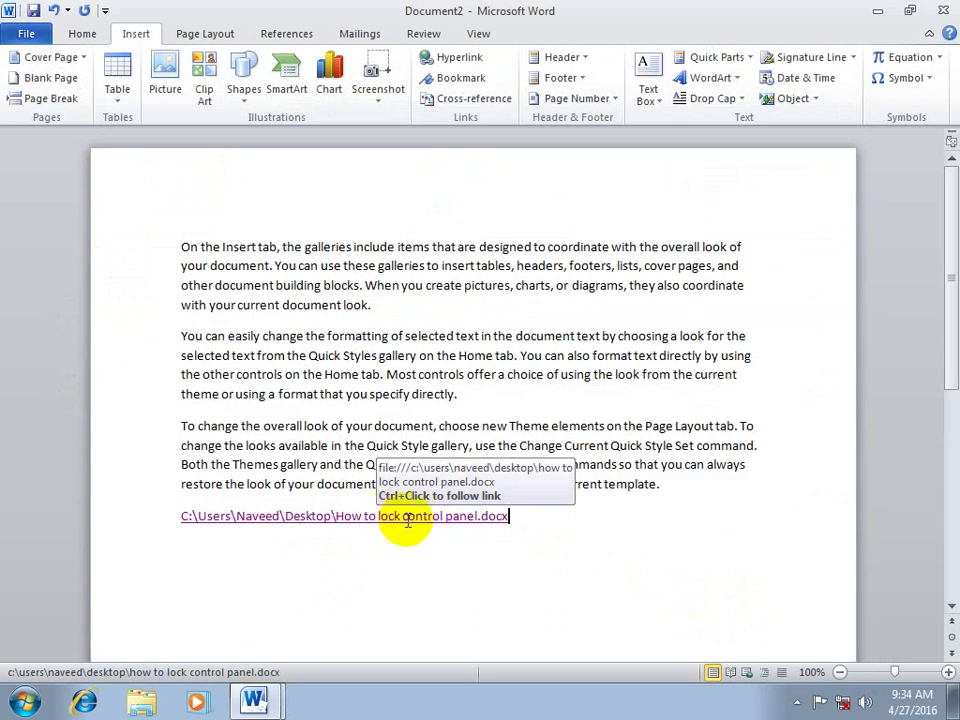
click(444, 518)
Step: Turn off Use CTRL + Click to follow hyperlink in the advanced editing options
click(28, 34)
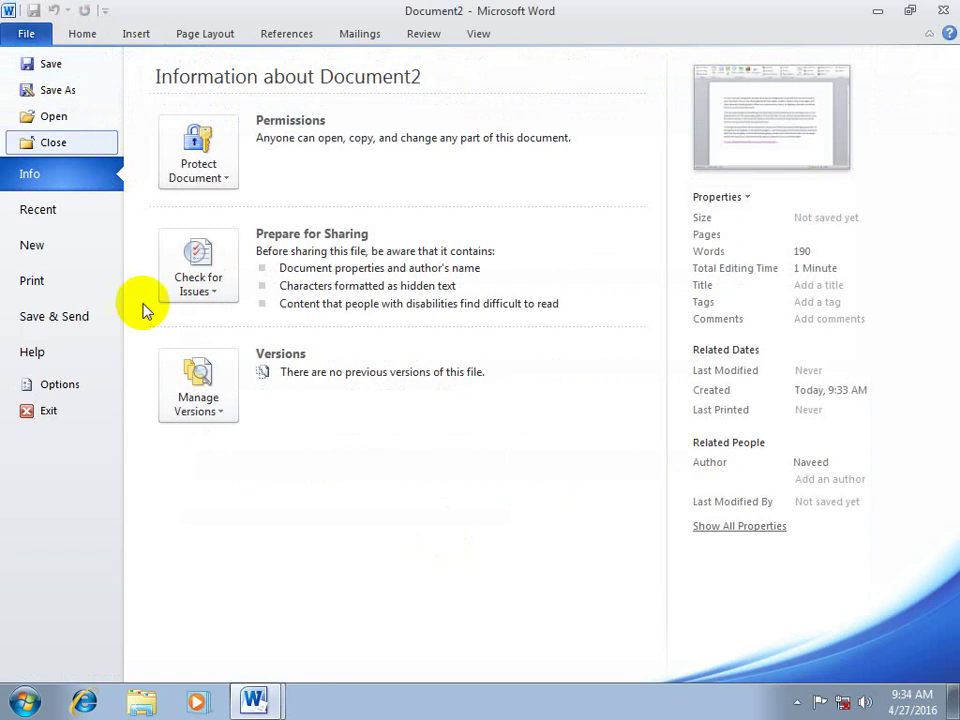
click(64, 388)
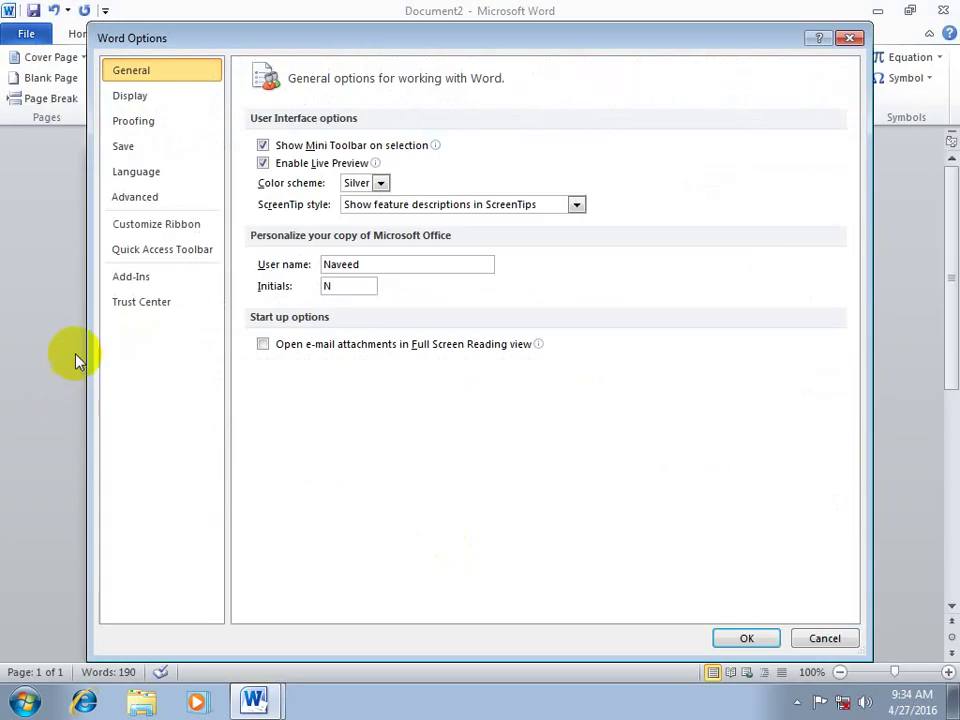
click(148, 197)
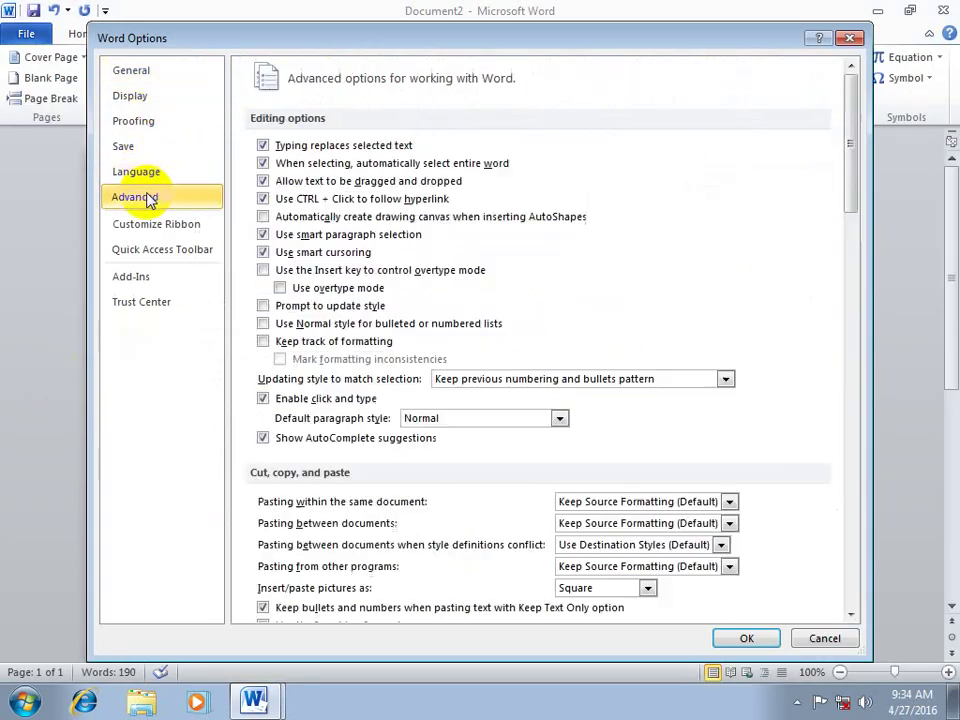
click(280, 199)
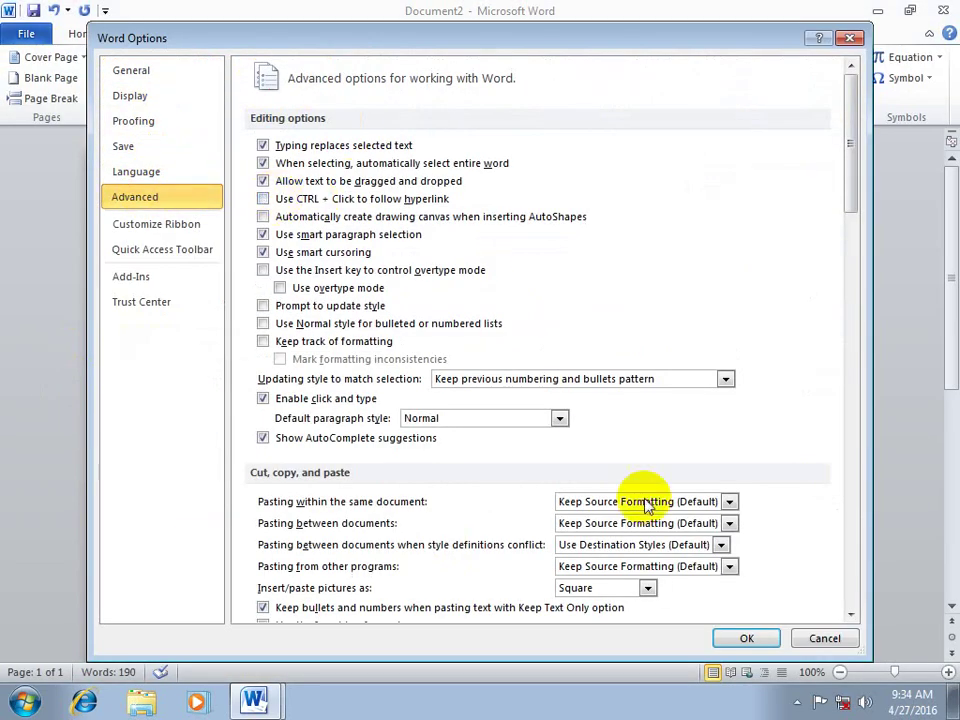
click(743, 638)
Step: Test opening the linked document directly from the file path link, accept the security notice and close the document
click(407, 530)
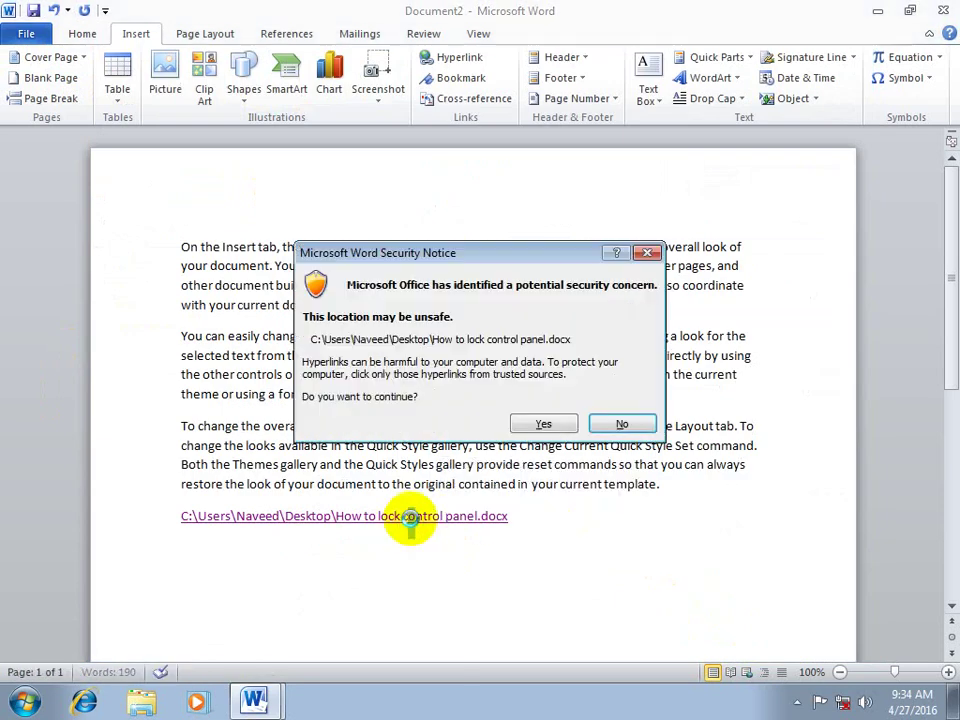
click(557, 421)
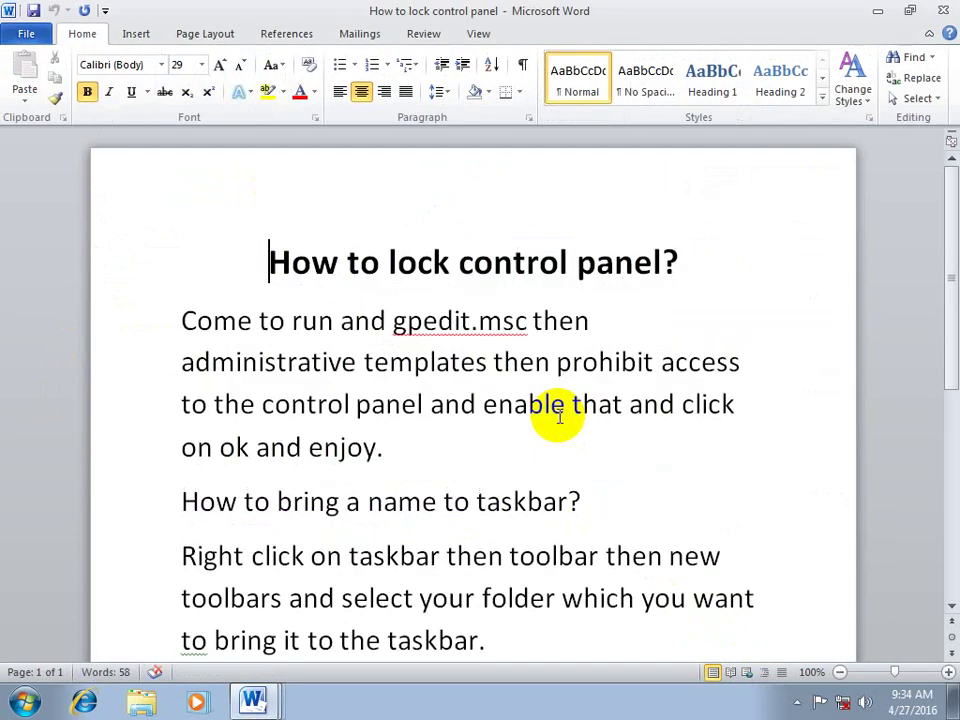
click(943, 10)
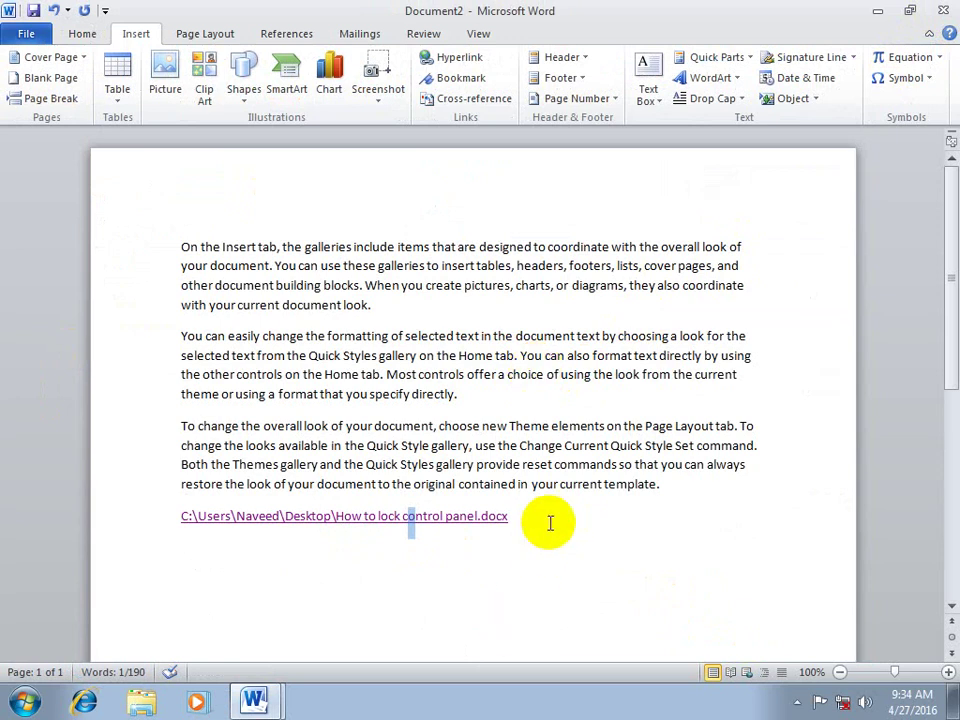
Step: Replace the file path link with a hyperlink to How to lock control panel on the Desktop, using a first name as display text
drag(535, 524, 181, 516)
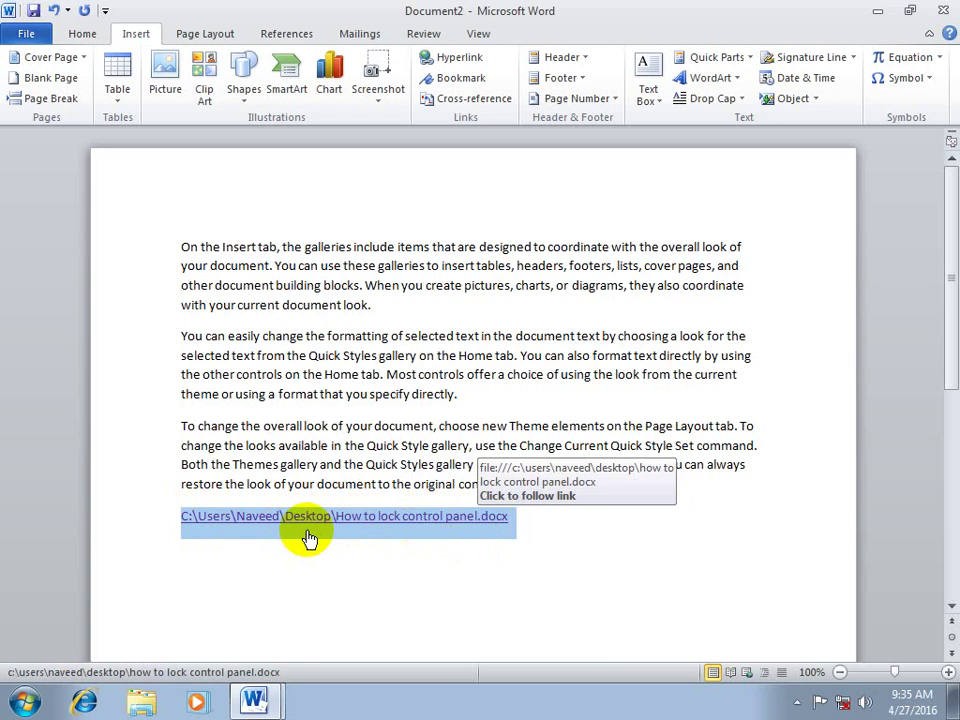
key(Delete)
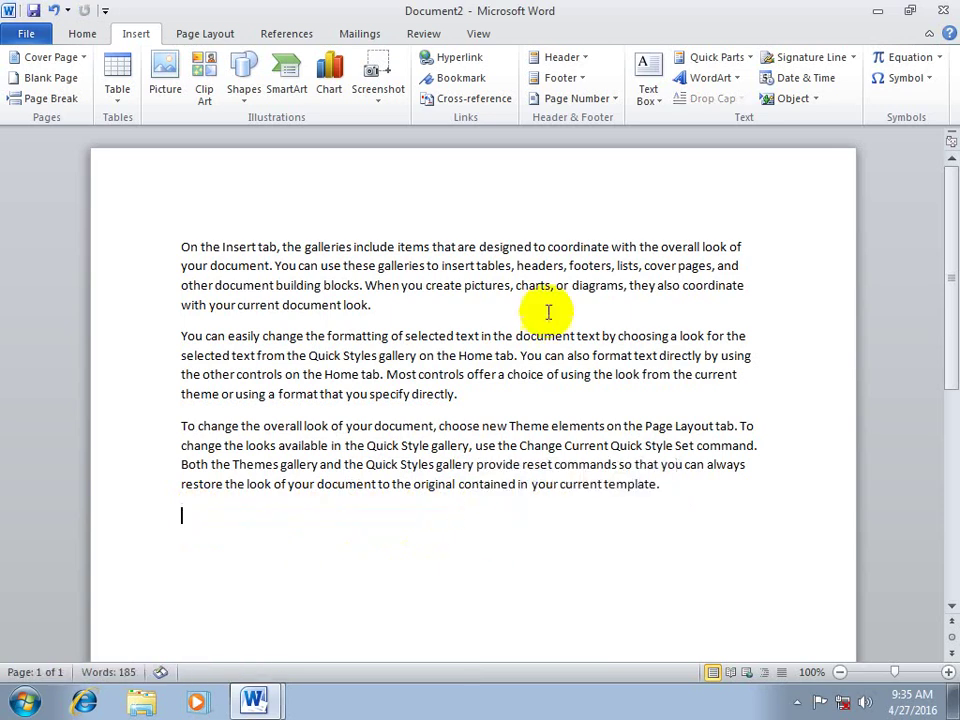
click(466, 60)
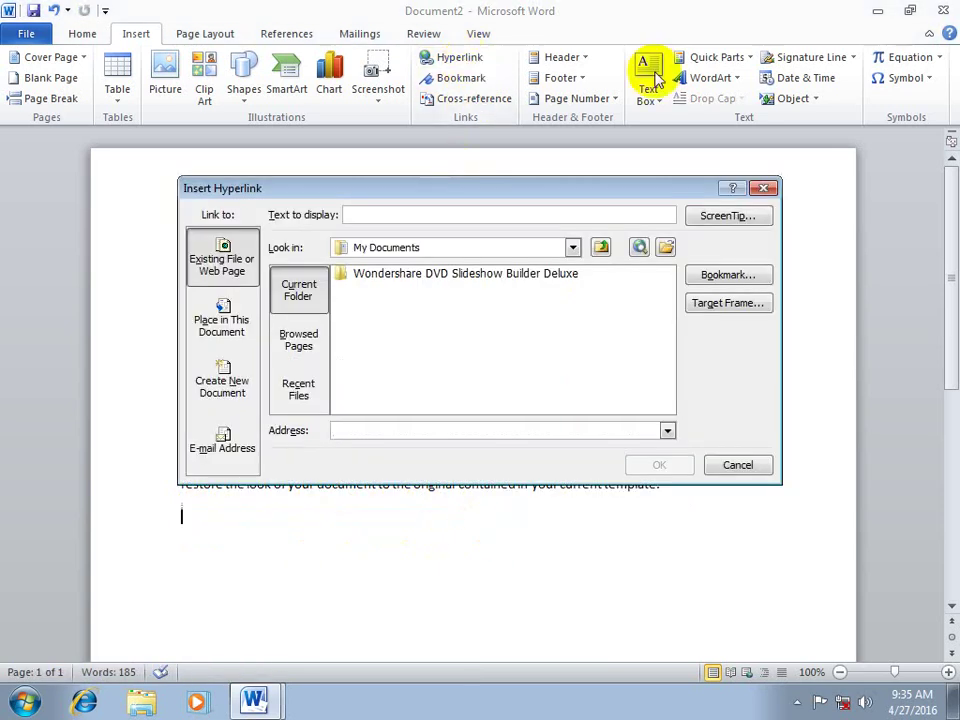
click(572, 247)
click(375, 265)
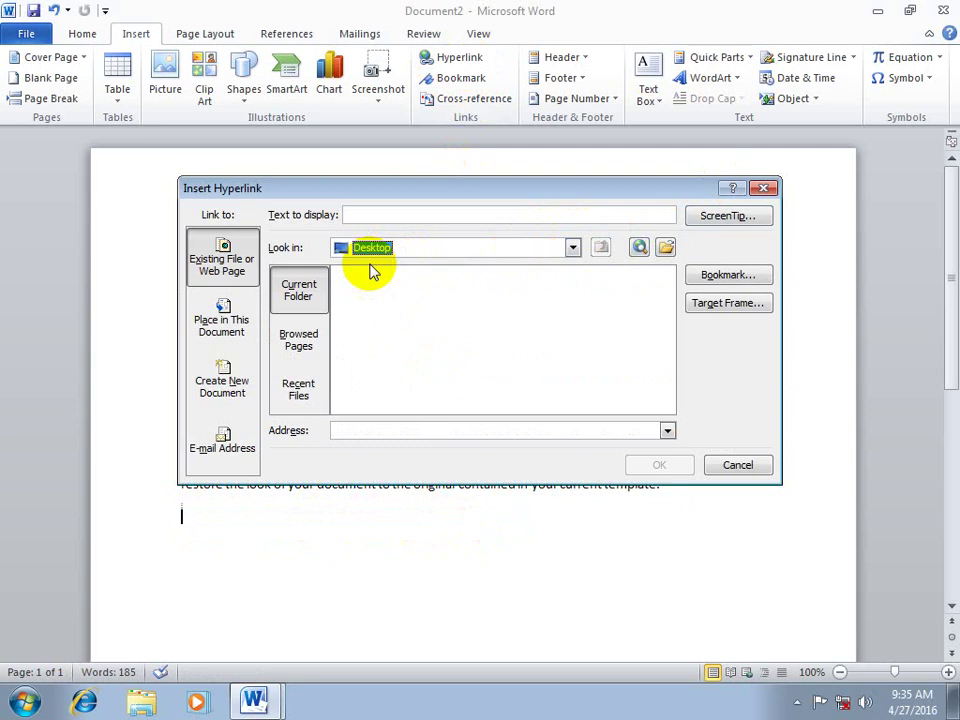
drag(671, 306, 669, 369)
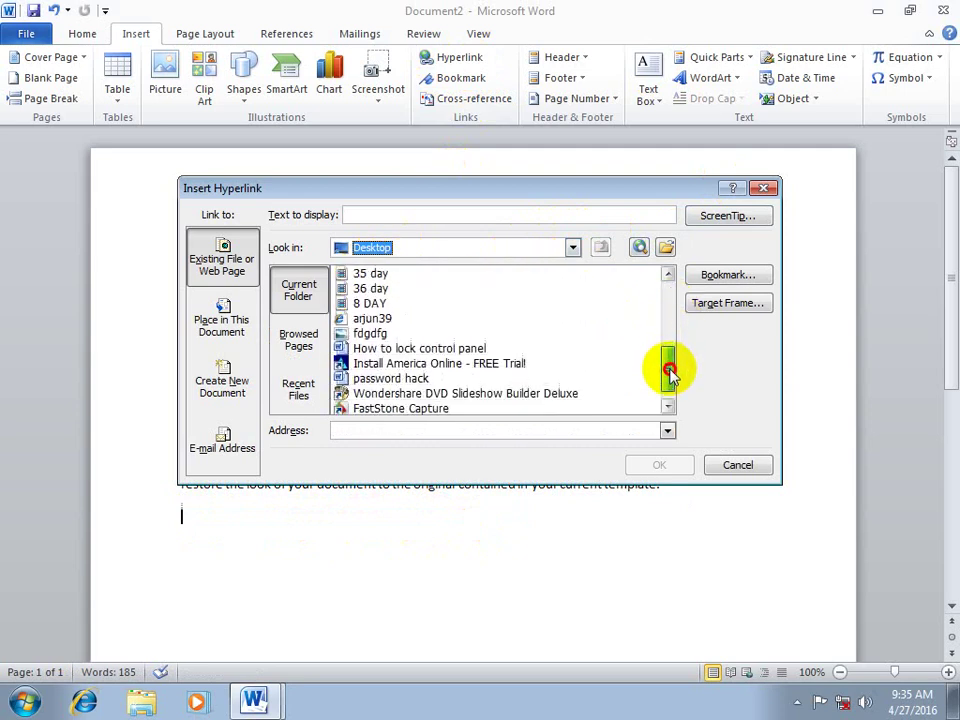
click(415, 350)
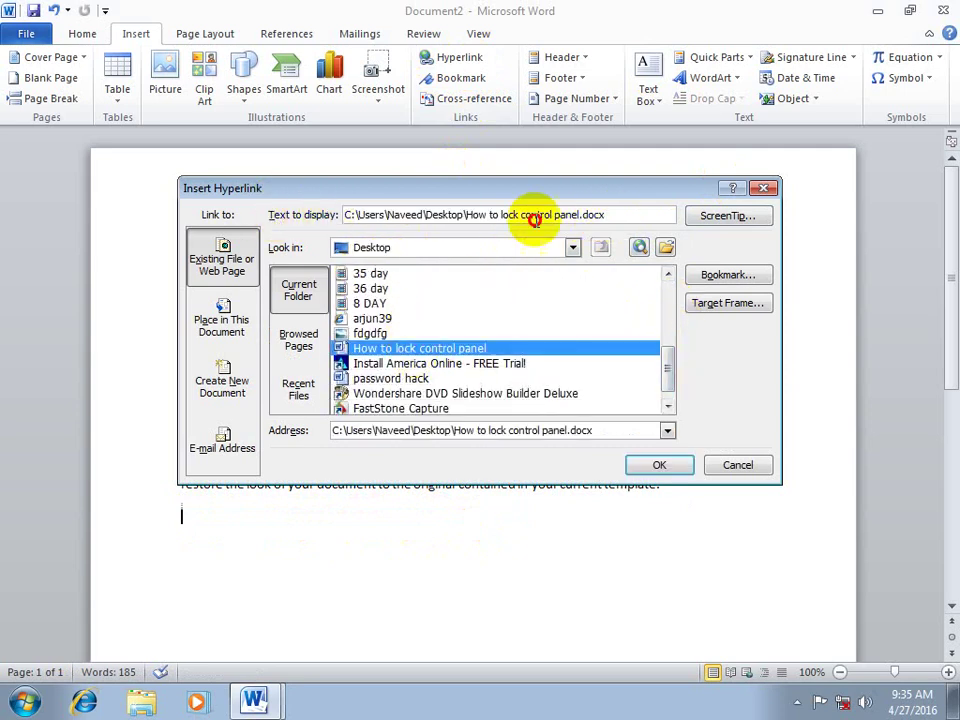
drag(531, 212, 289, 222)
key(BackSpace)
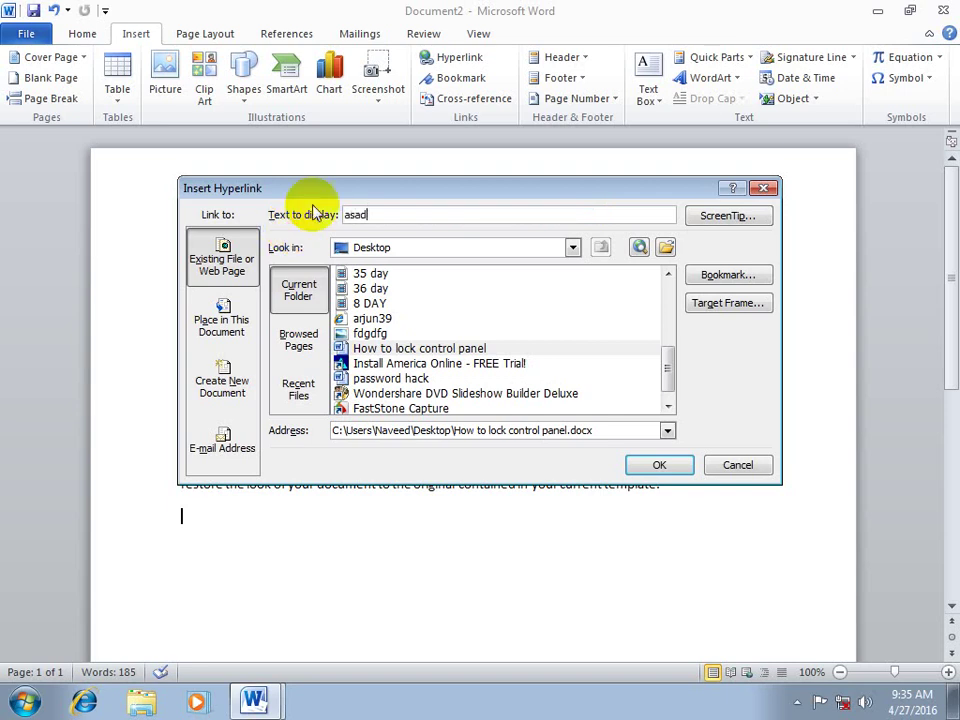
click(670, 462)
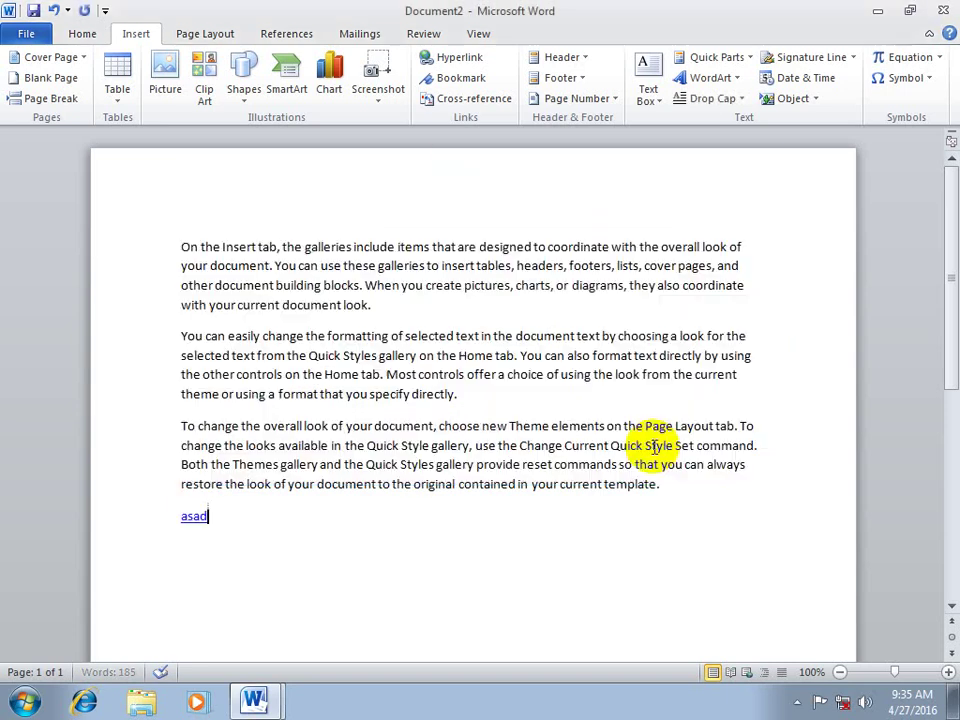
Step: Follow the renamed hyperlink, accept the security notice and close the linked document
ctrl+click(197, 517)
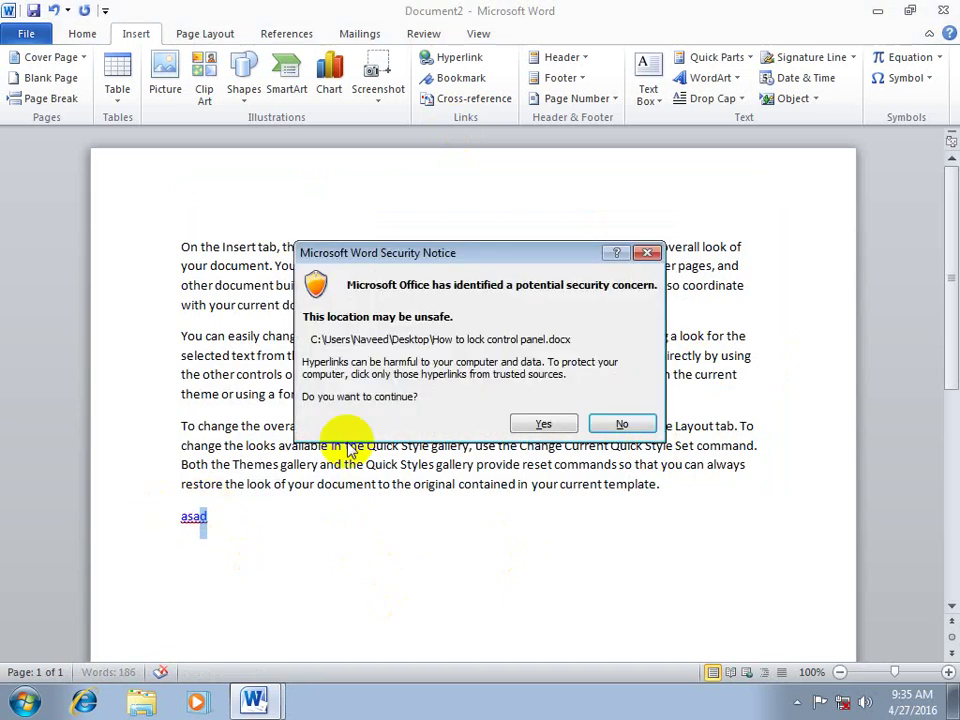
click(542, 422)
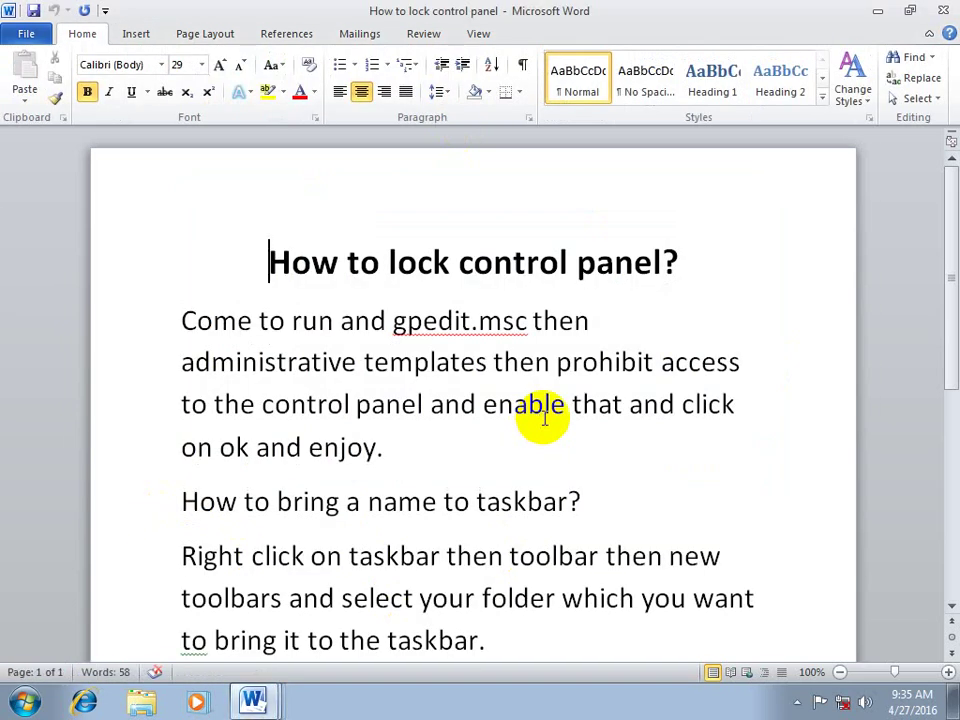
click(943, 11)
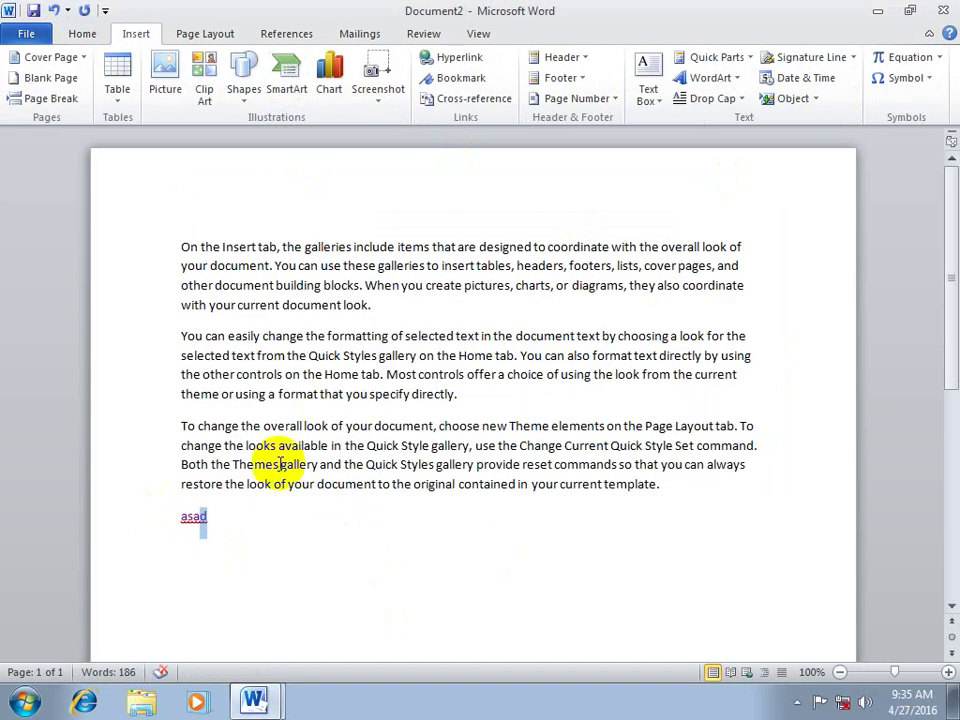
Step: Set up another hyperlink to How to lock control panel on the Desktop, with a surname as its display text
click(199, 527)
click(454, 60)
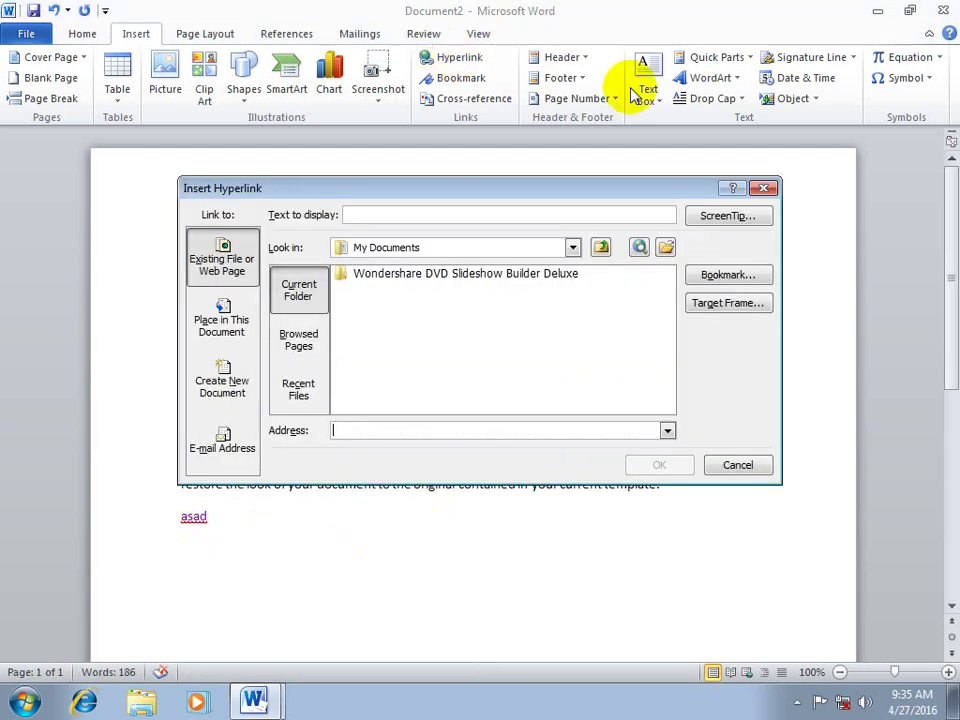
click(573, 245)
click(418, 249)
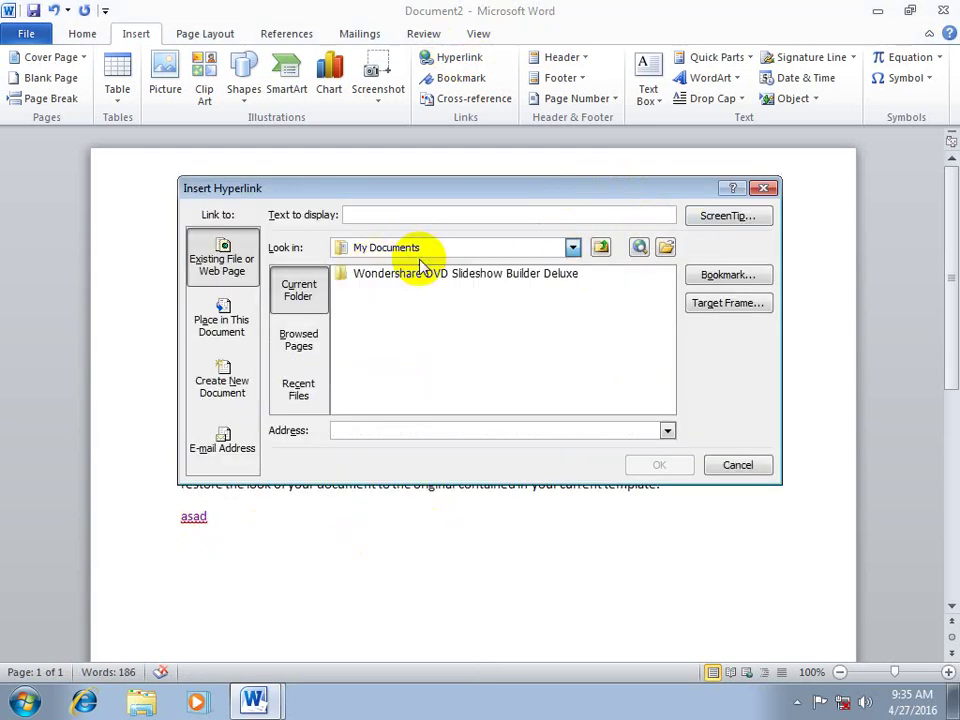
click(600, 247)
drag(669, 306, 667, 376)
click(400, 333)
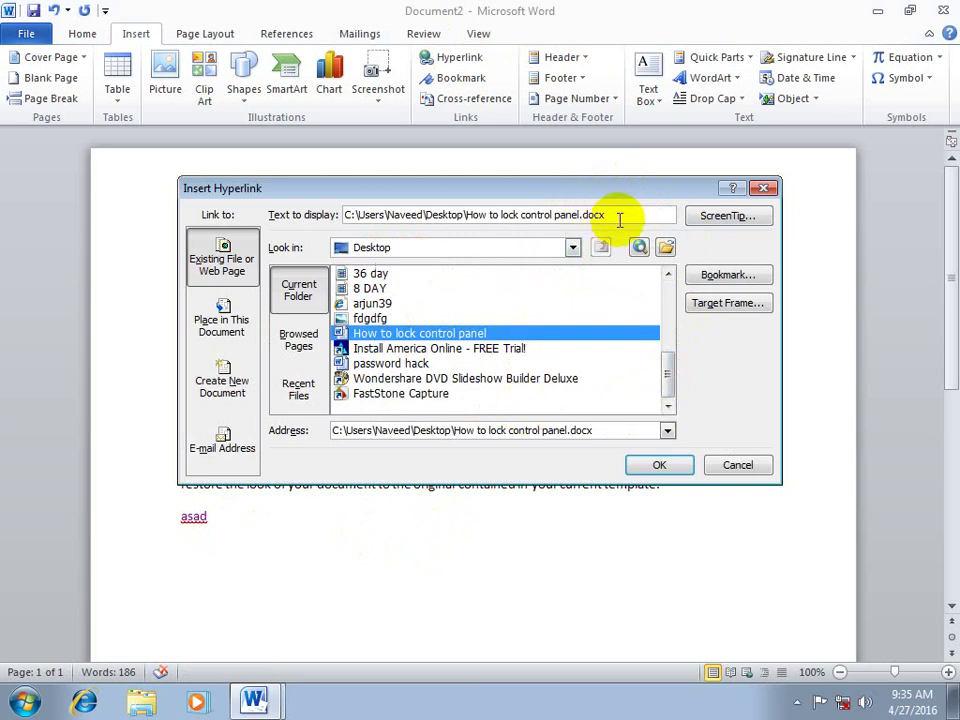
drag(621, 216, 205, 230)
text(khan)
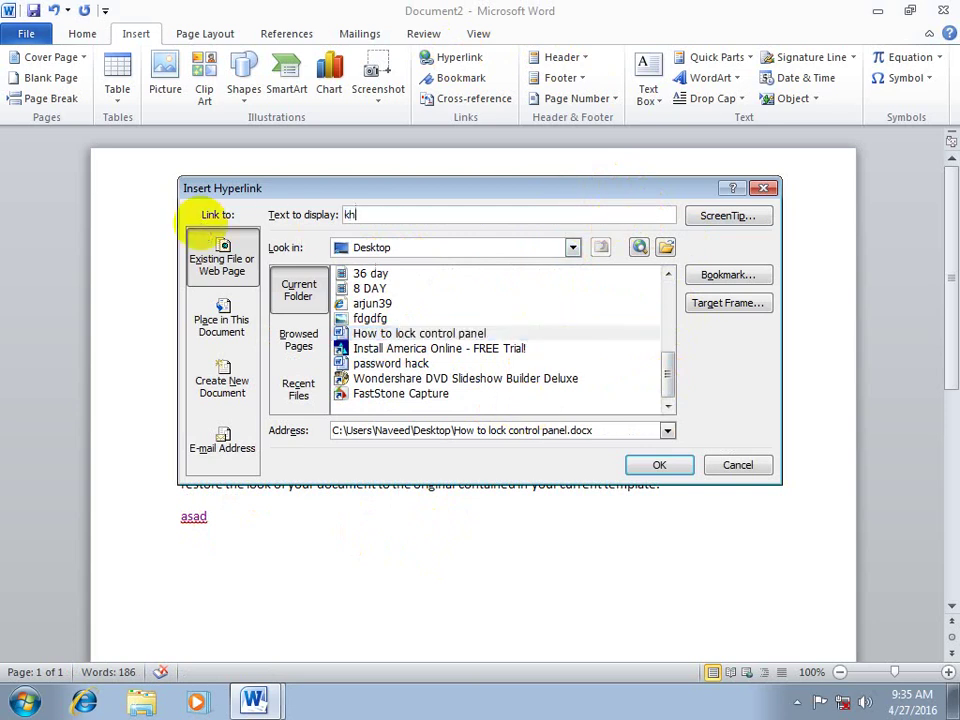
Step: Give the hyperlink the ScreenTip "click here to open your file", insert it and check the tip in the document
click(725, 218)
text(ch)
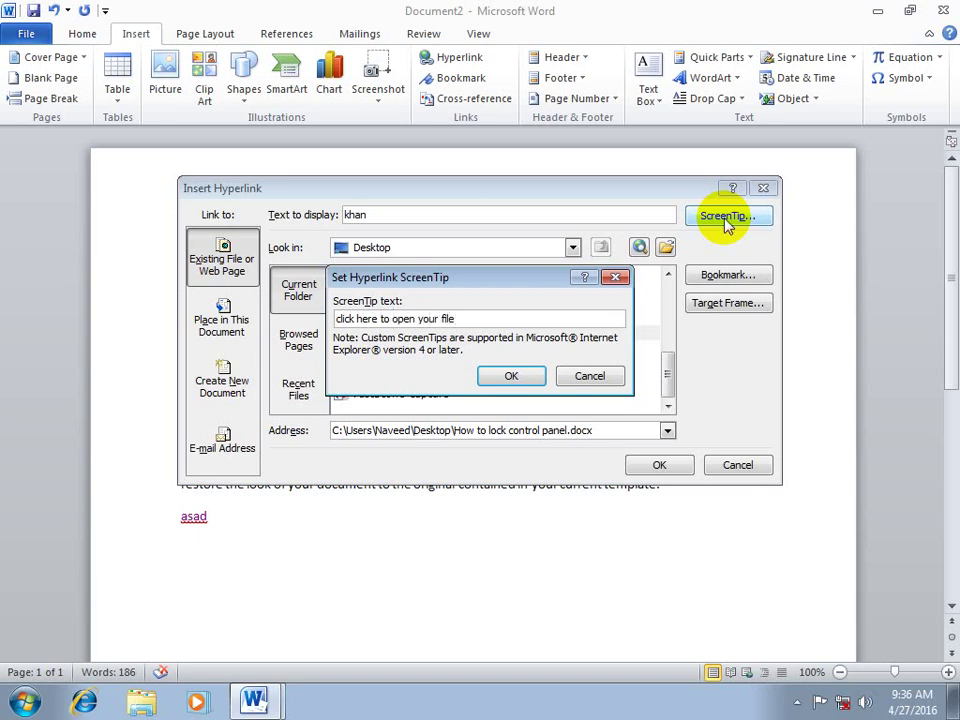
click(511, 377)
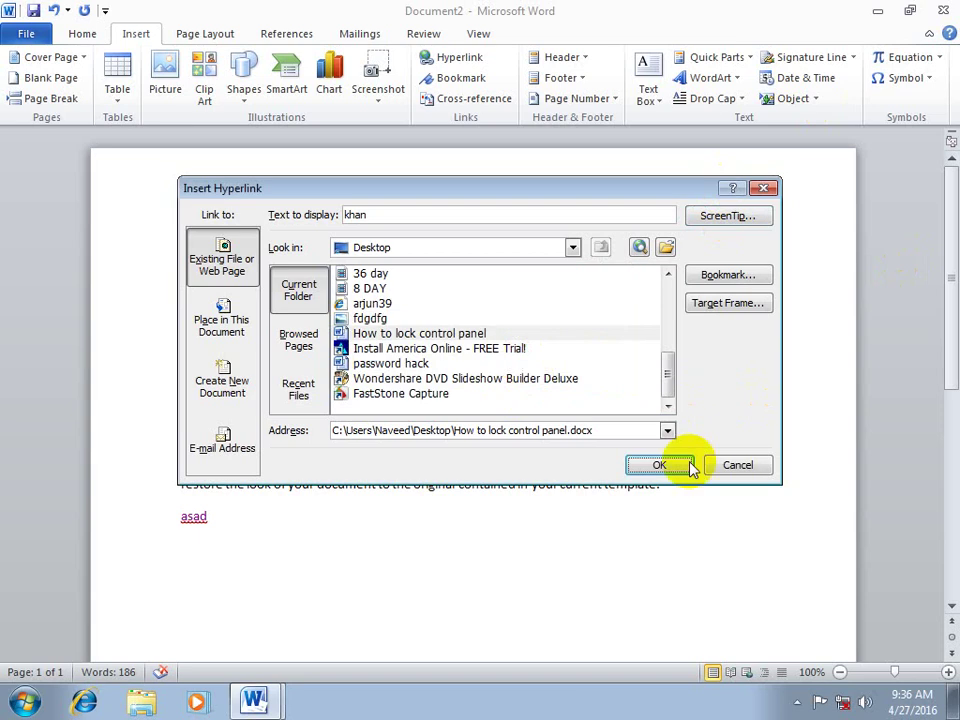
click(664, 466)
mouse_move(224, 527)
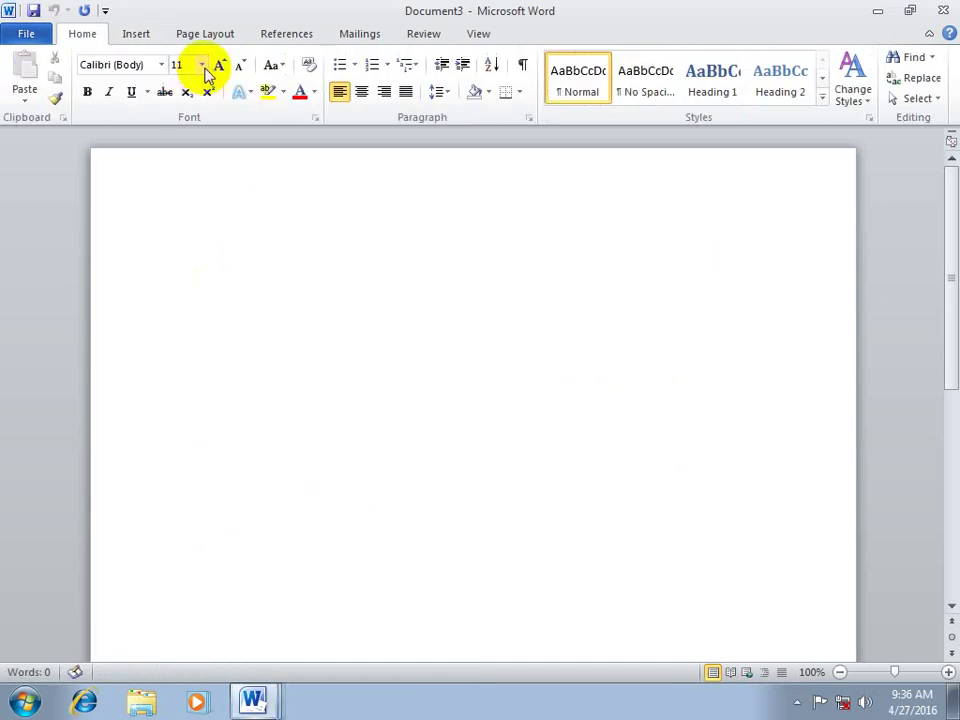
Step: Set the font size to 24 in the blank document and enter Pakistan as the first line
click(201, 64)
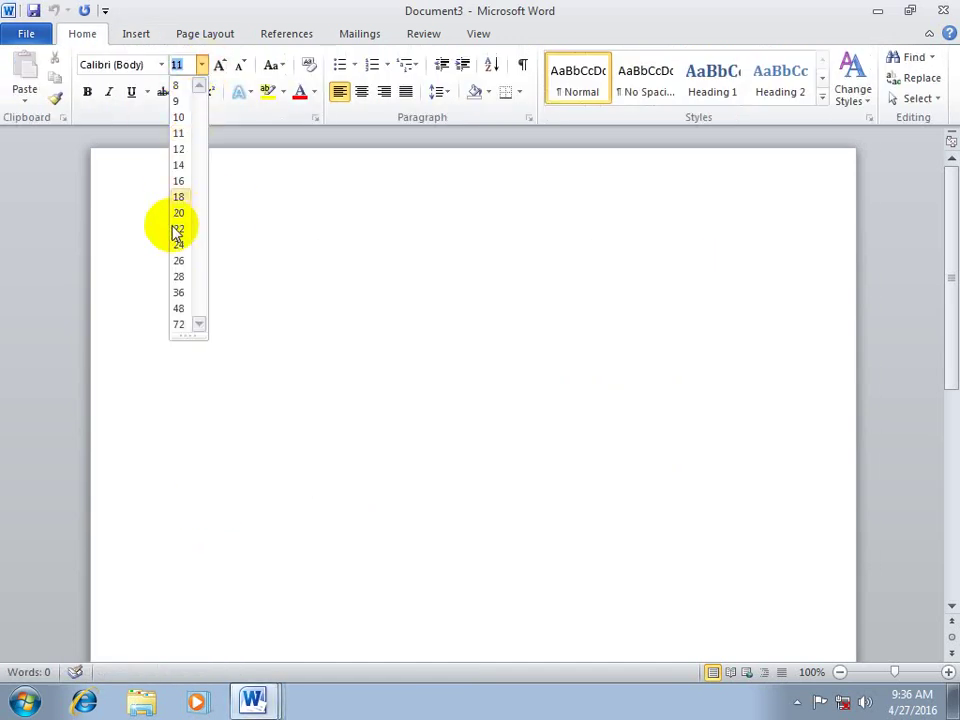
click(178, 245)
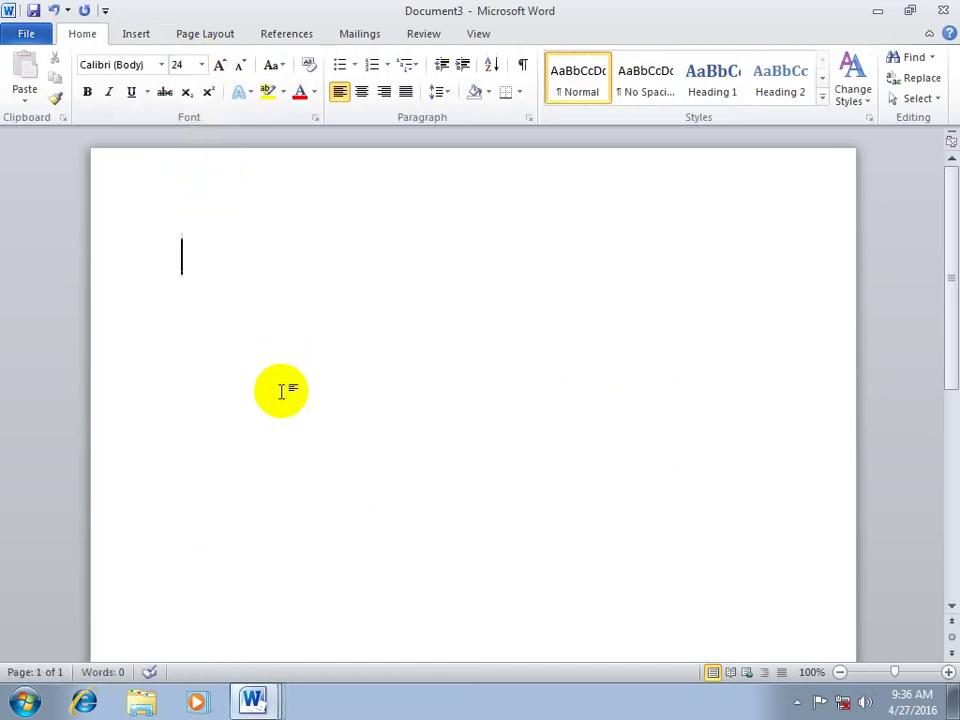
text(pai)
key(BackSpace)
text(k)
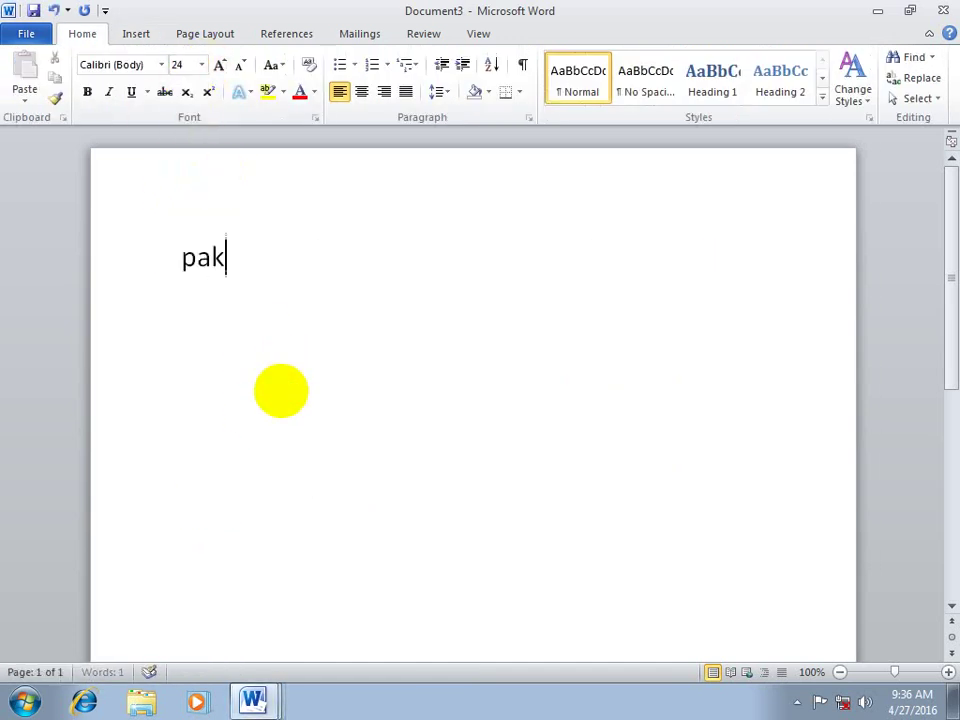
text(istan)
key(Return)
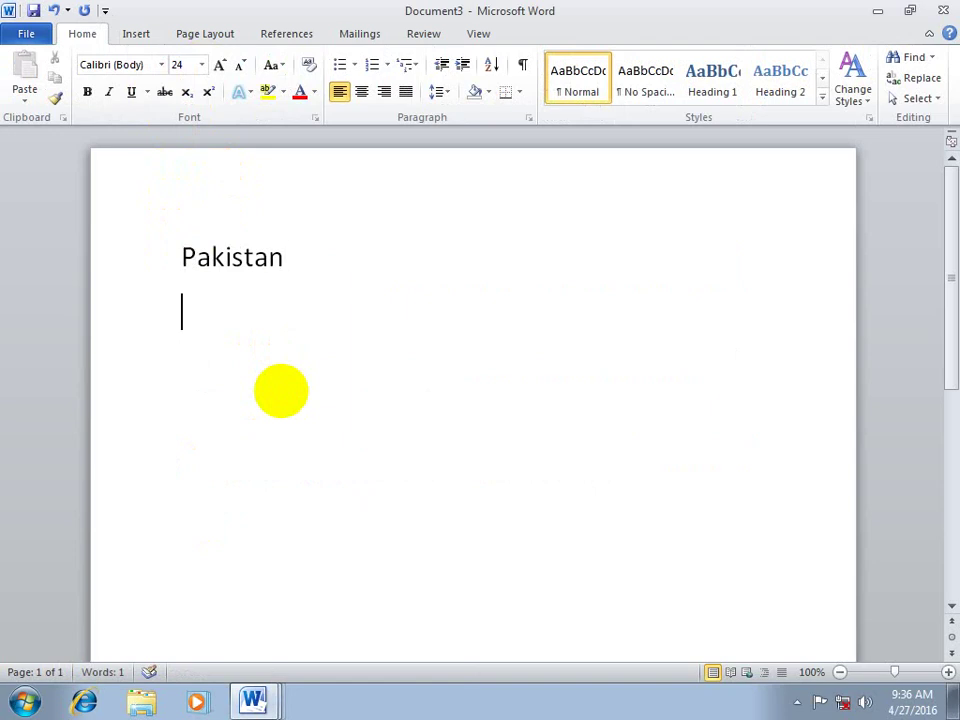
Step: Apply the Heading 1 style to the Pakistan line and centre it
drag(319, 251, 0, 255)
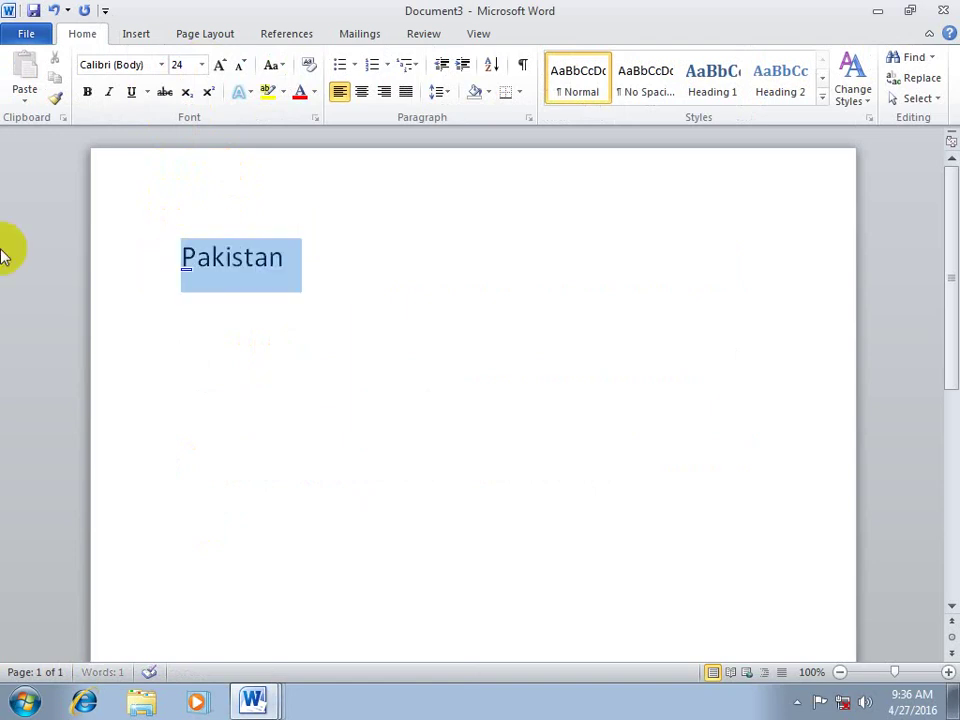
key(ctrl+alt+1)
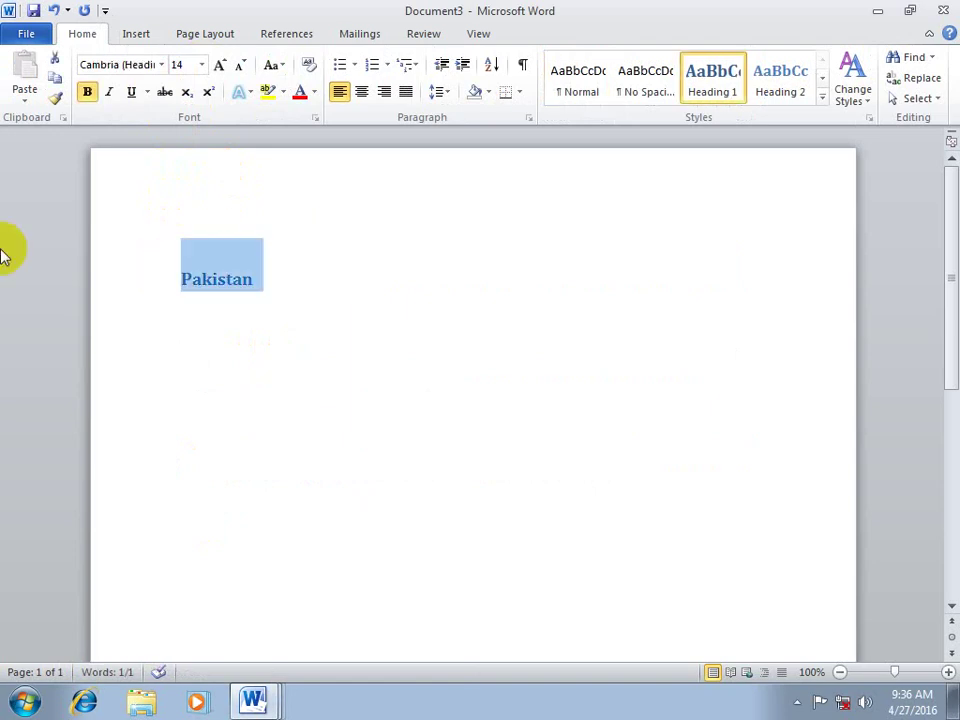
key(ctrl+e)
click(199, 351)
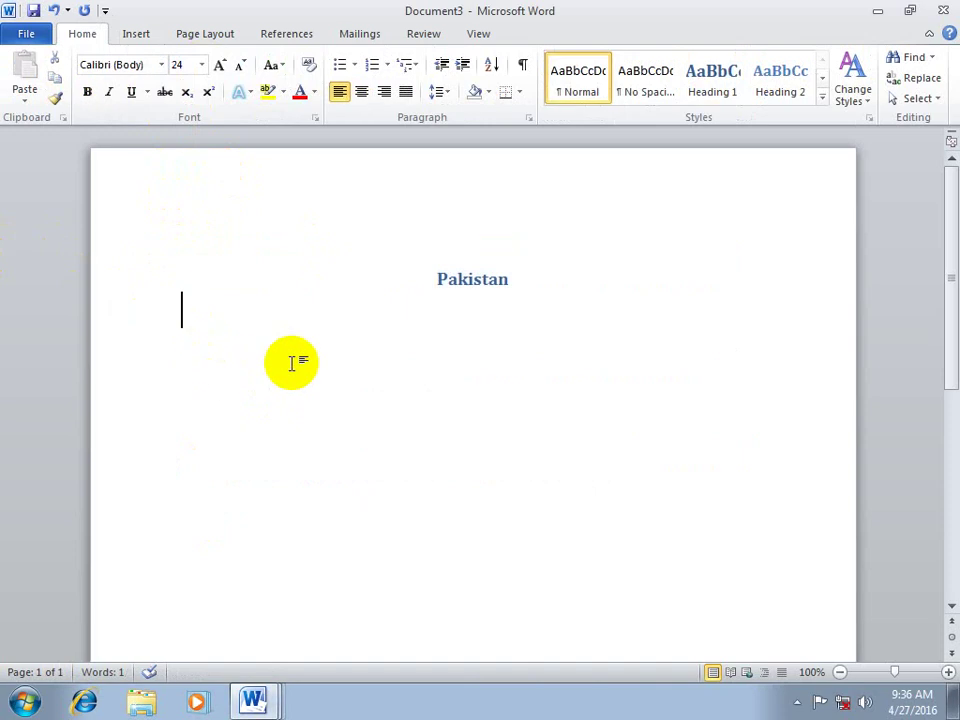
Step: Generate sample text below the Pakistan heading with the =rand() function and add the line China after it
text(=rand)
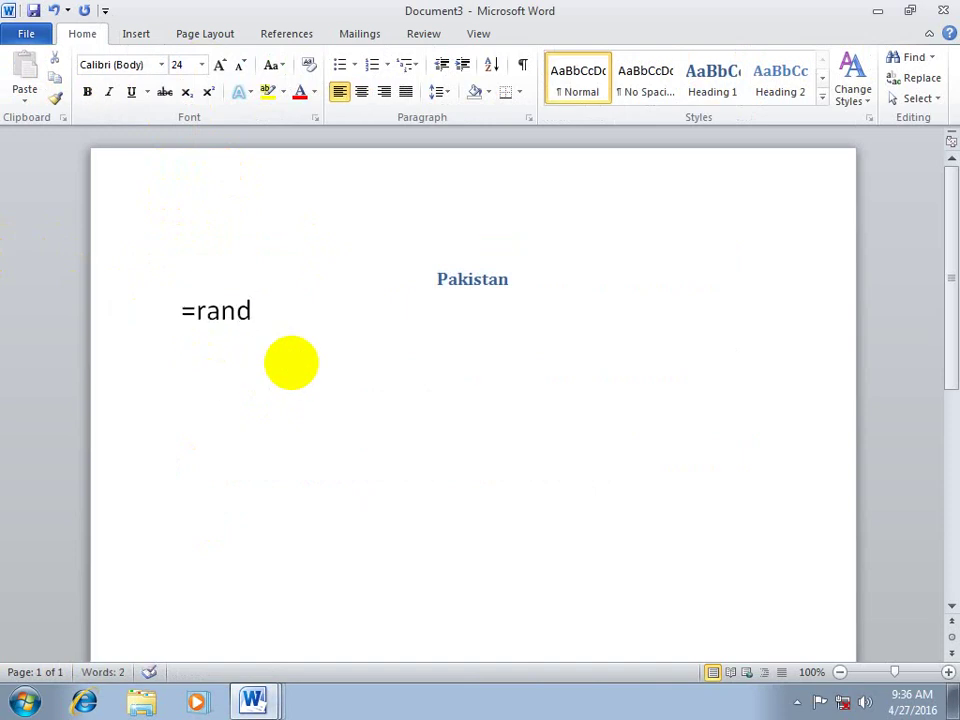
text(())
key(Return)
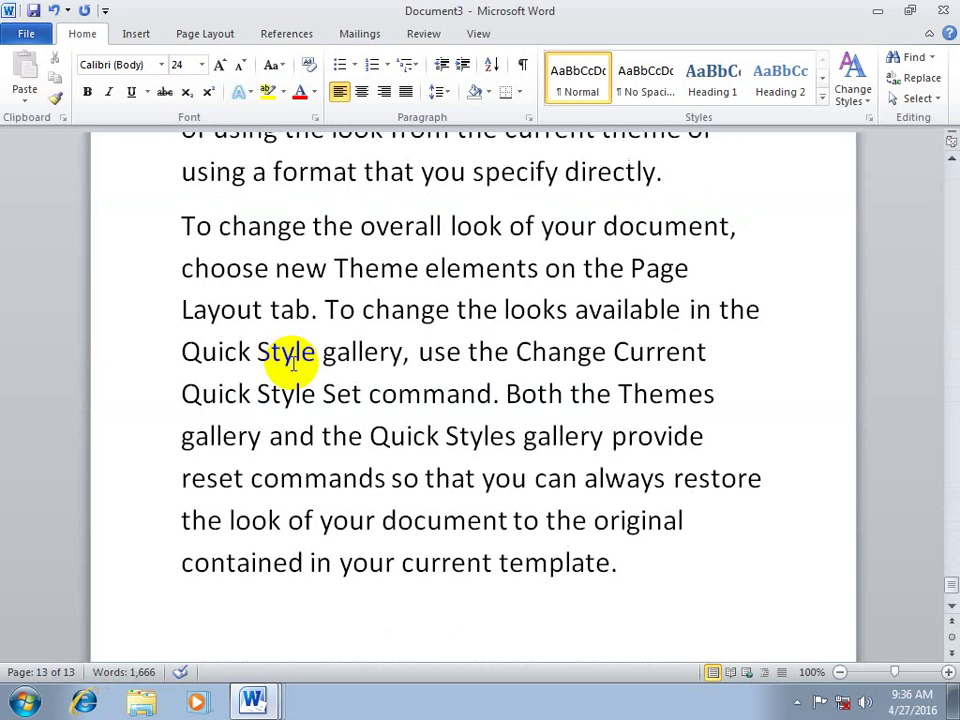
scroll(293, 363, down, 2)
text(China)
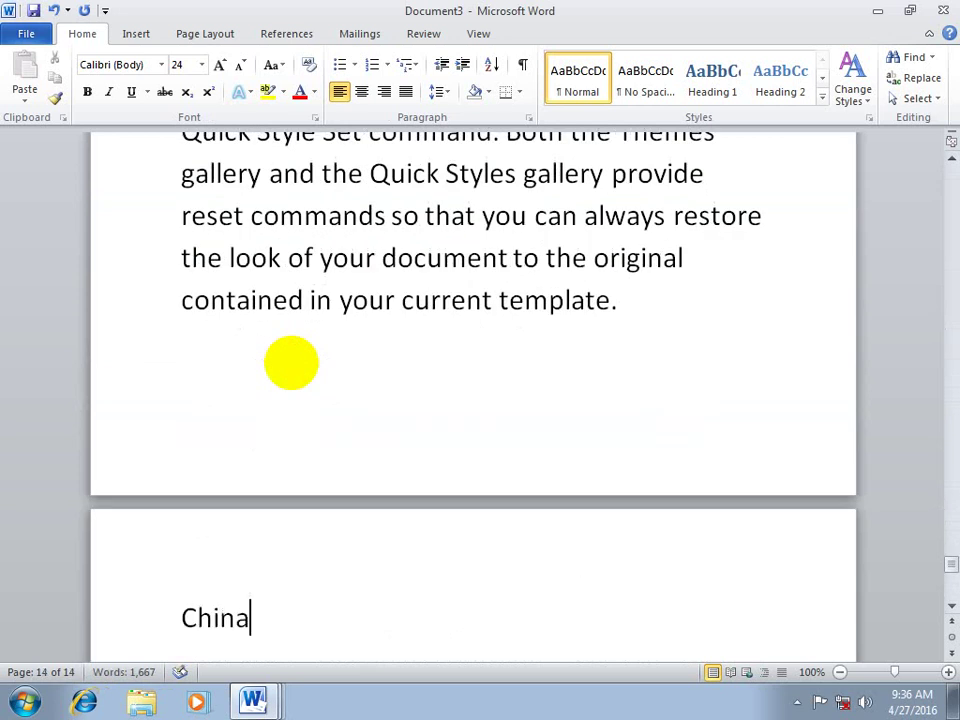
key(Return)
Step: Apply the Heading 1 style to the China line and centre it
drag(311, 559, 3, 535)
key(ctrl+alt+1)
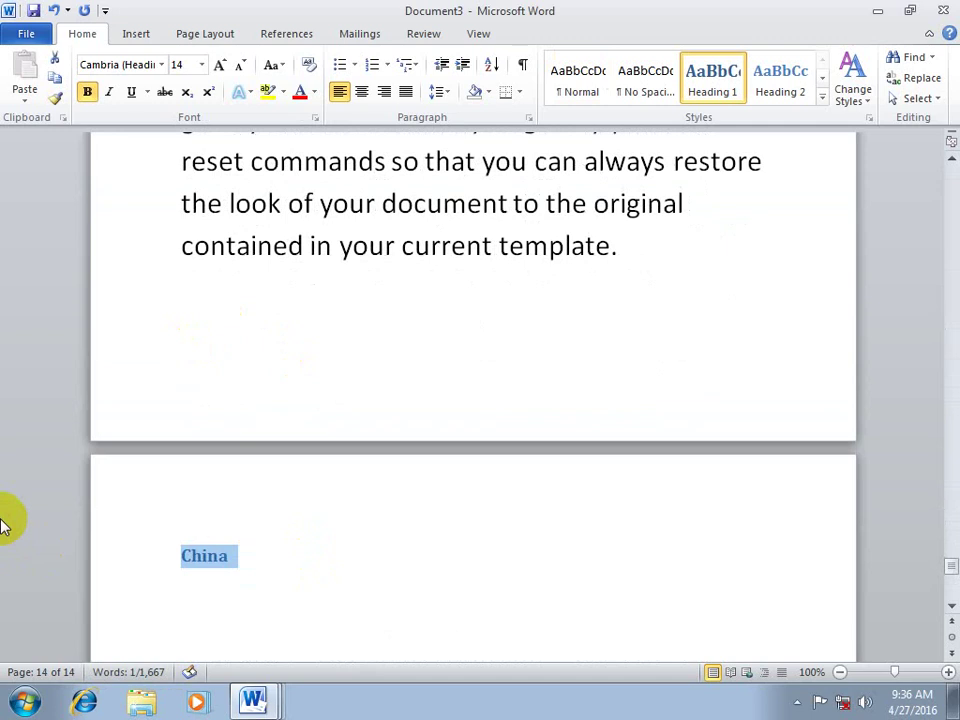
key(ctrl+e)
click(154, 621)
click(257, 621)
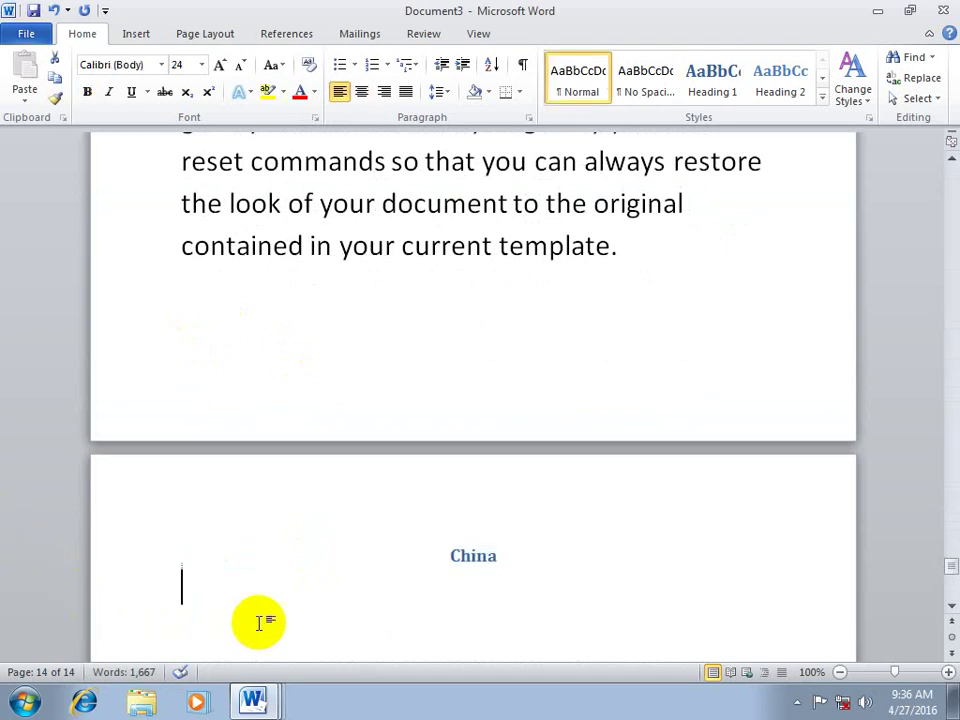
Step: Generate sample text below the China heading with the =rand() function and add the line India after it
text(=rand())
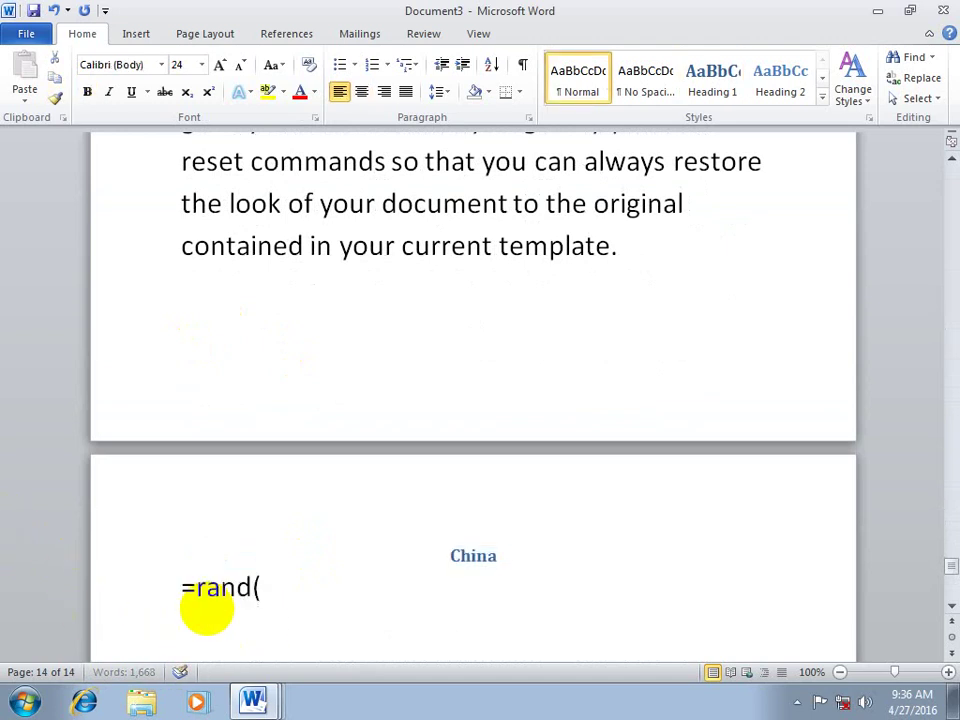
key(Return)
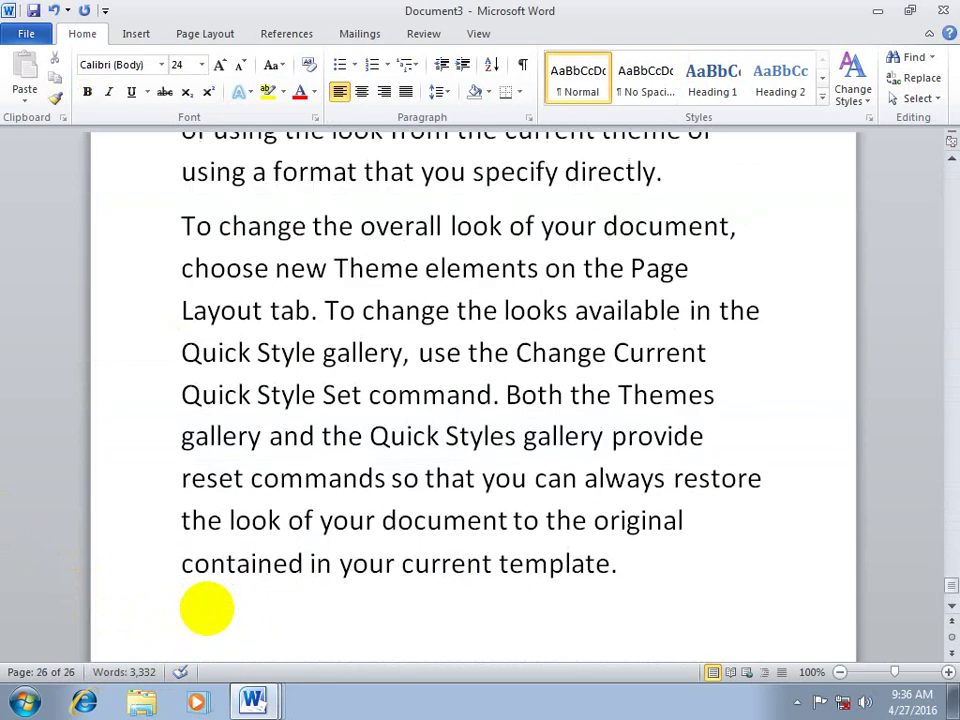
text(Indi)
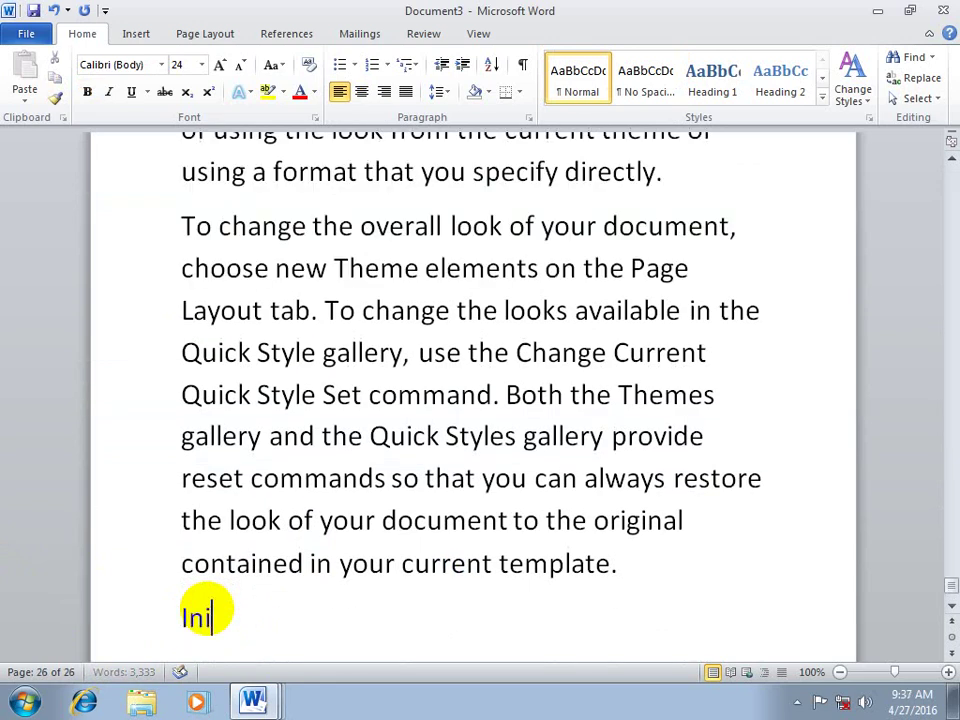
text(a)
key(Return)
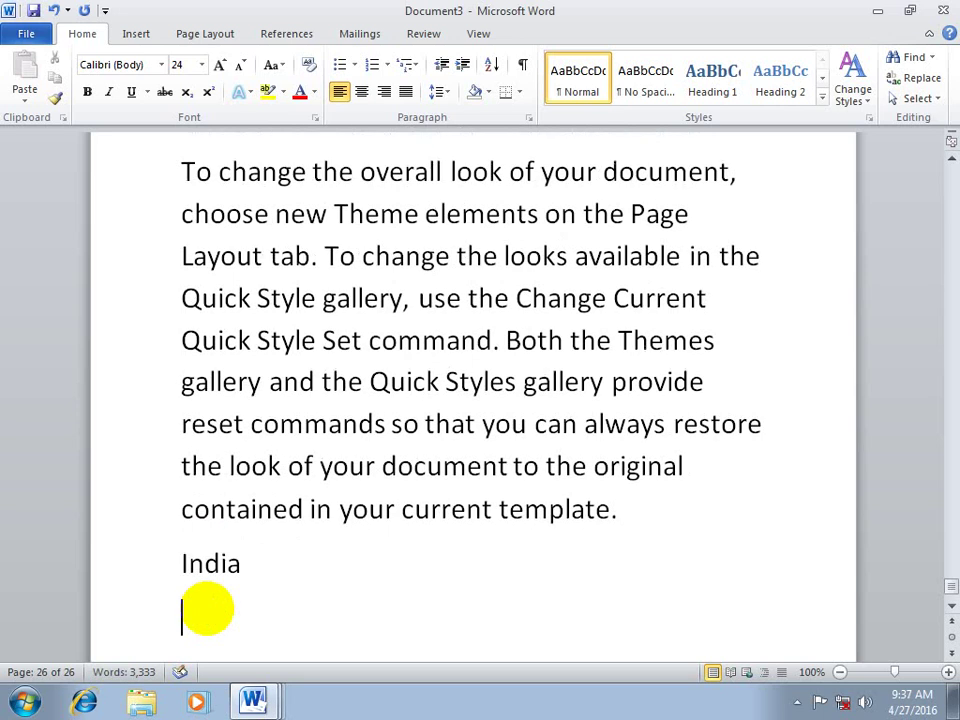
Step: Format the India line as a centred Heading 1 and generate sample text below it with the =rand() function
click(159, 573)
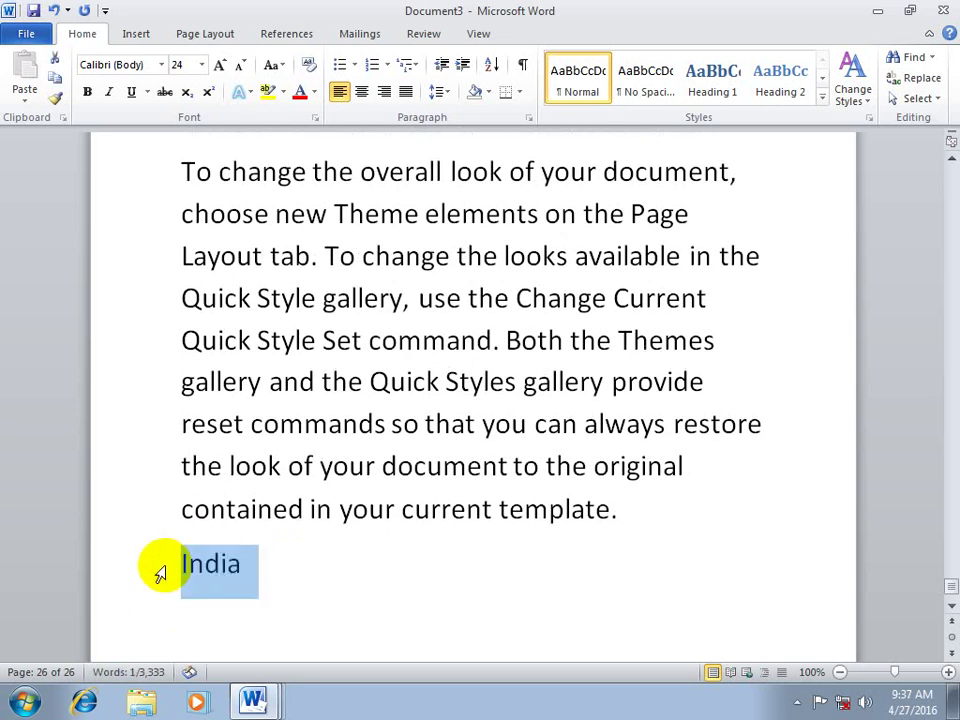
key(ctrl+alt+1)
click(225, 598)
click(124, 574)
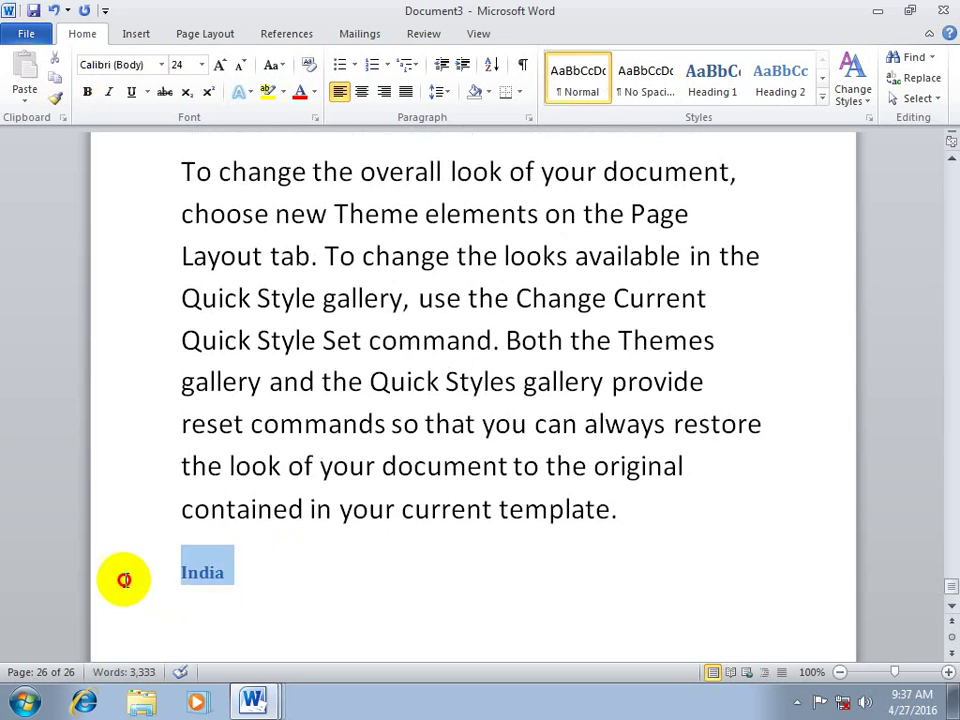
key(ctrl+e)
click(216, 612)
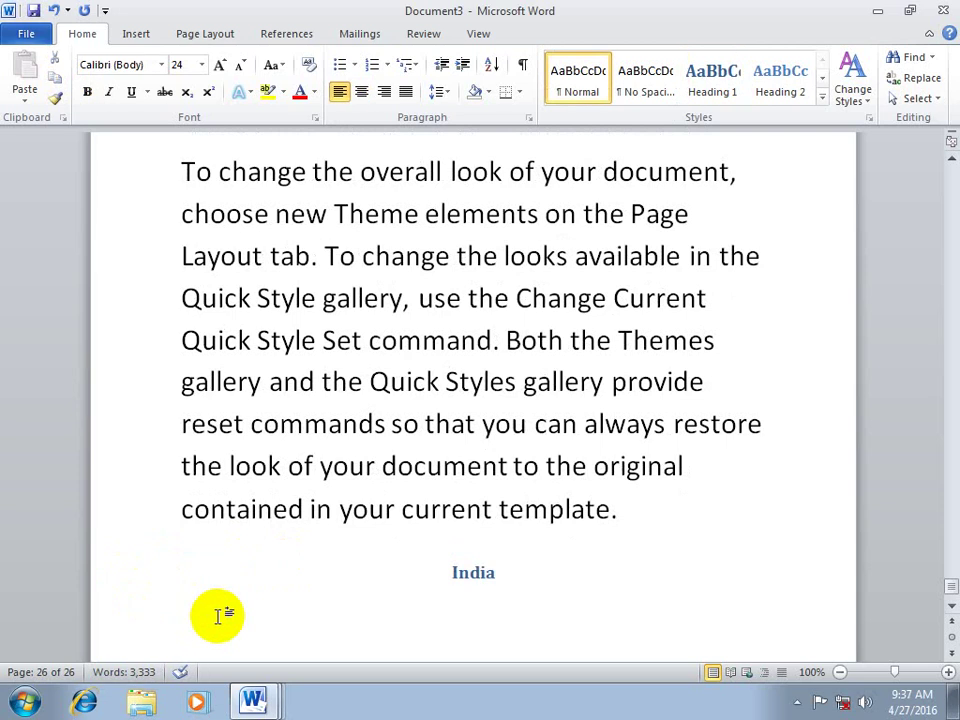
text(=rand())
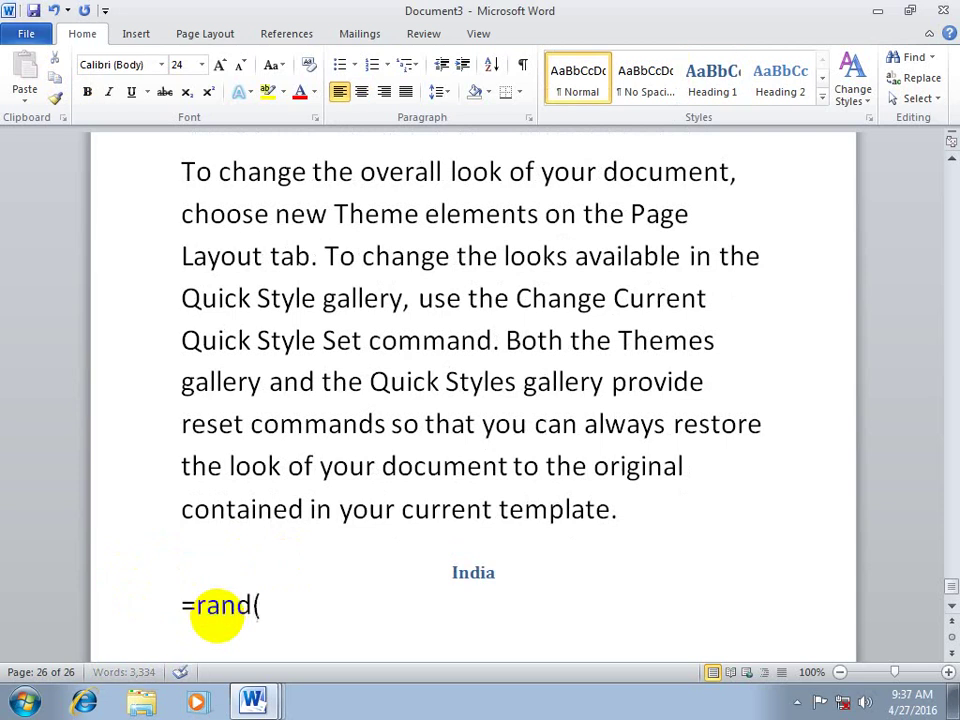
key(Return)
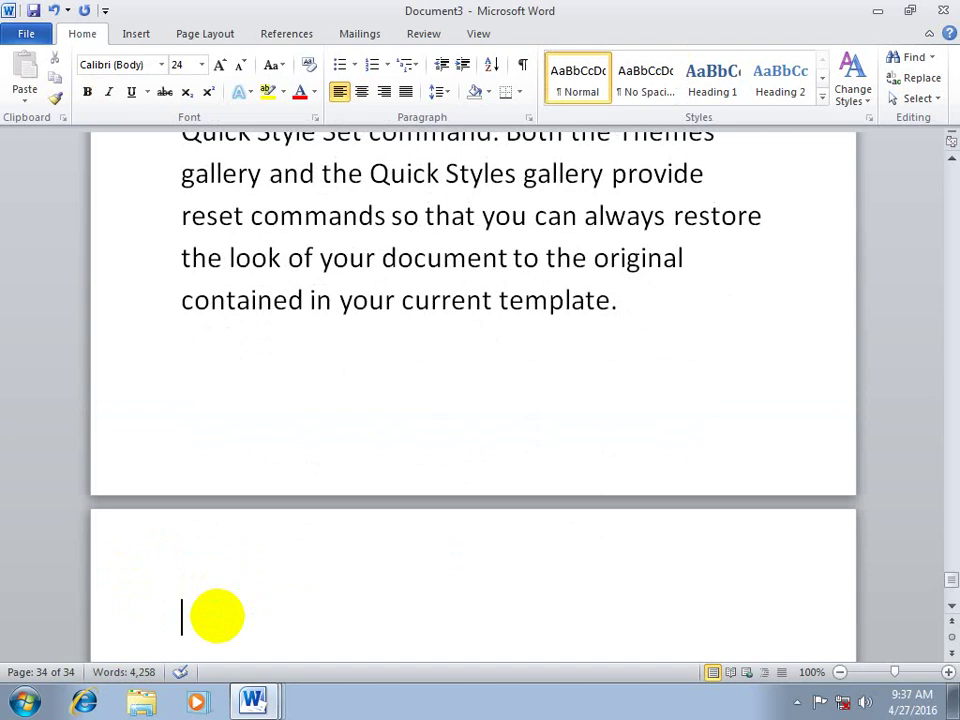
Step: Insert a hyperlink to the Pakistan heading at the end of the document, choosing it as a place in the document
click(146, 31)
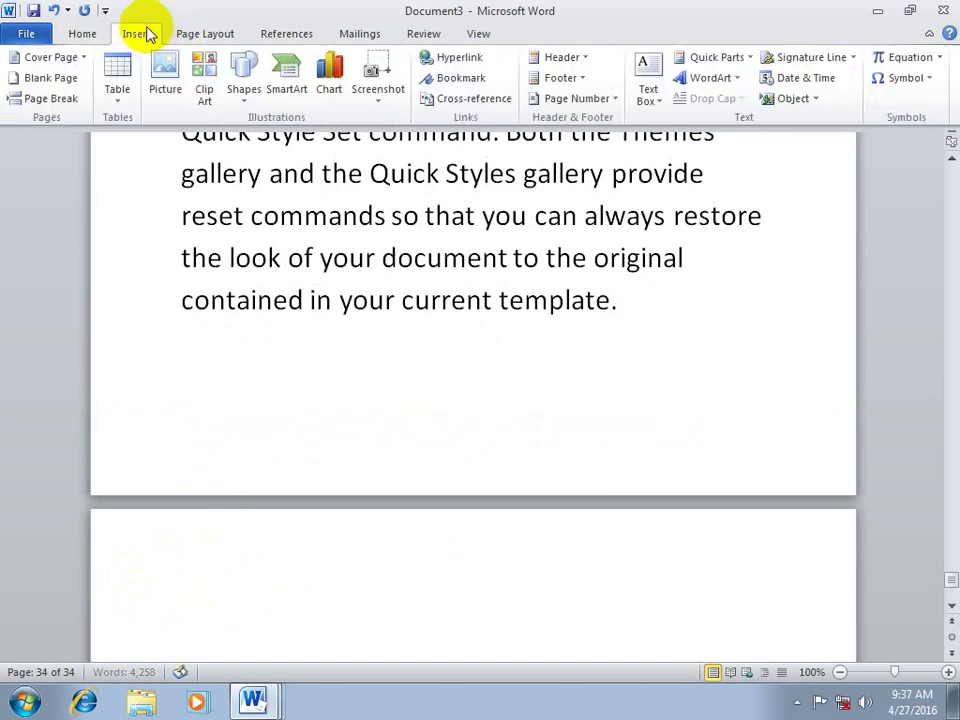
click(467, 58)
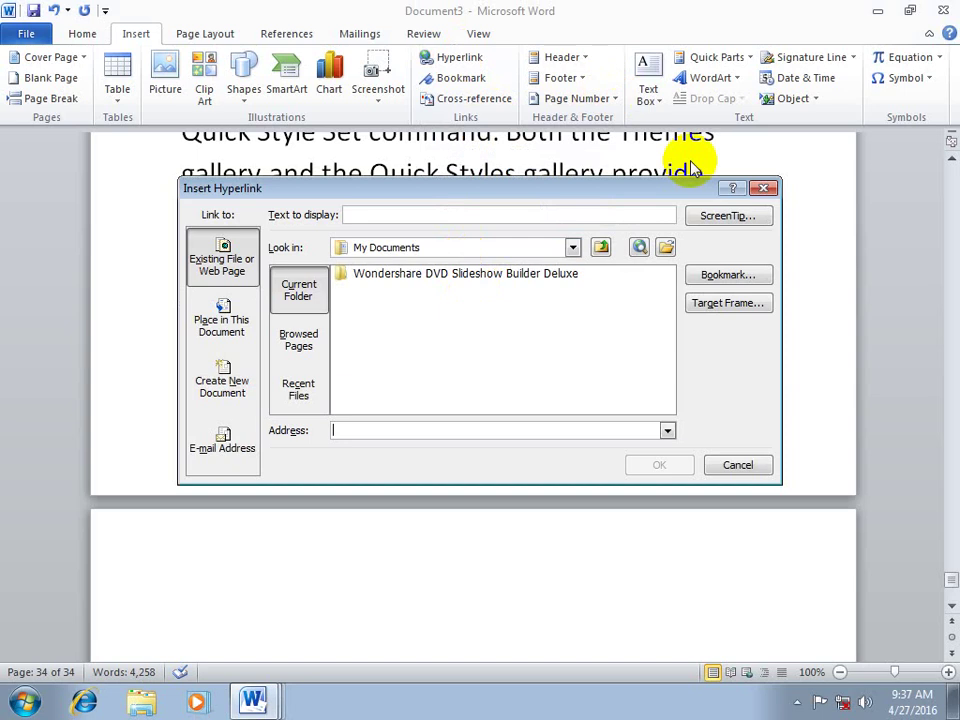
click(728, 276)
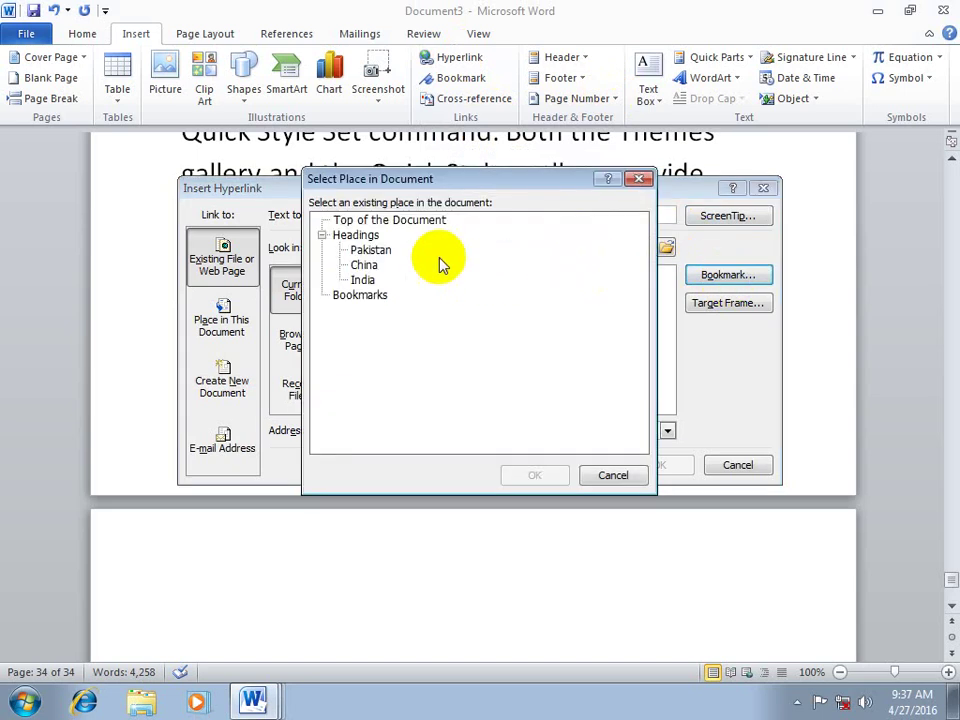
click(381, 254)
click(527, 475)
click(658, 464)
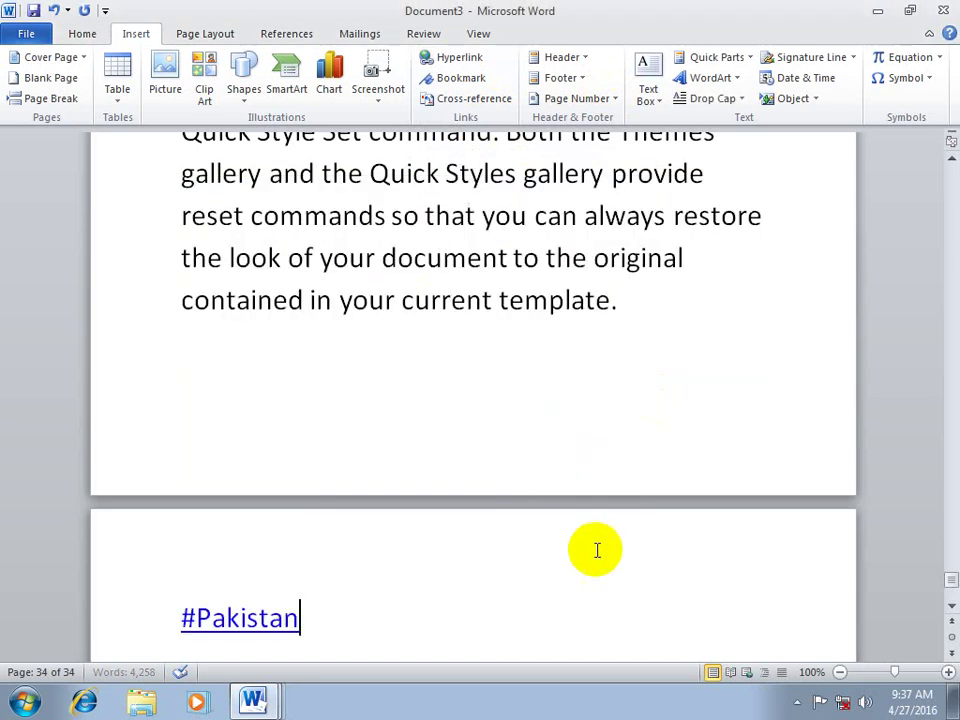
Step: Insert a hyperlink to the China heading on a new line below the #Pakistan link
key(Return)
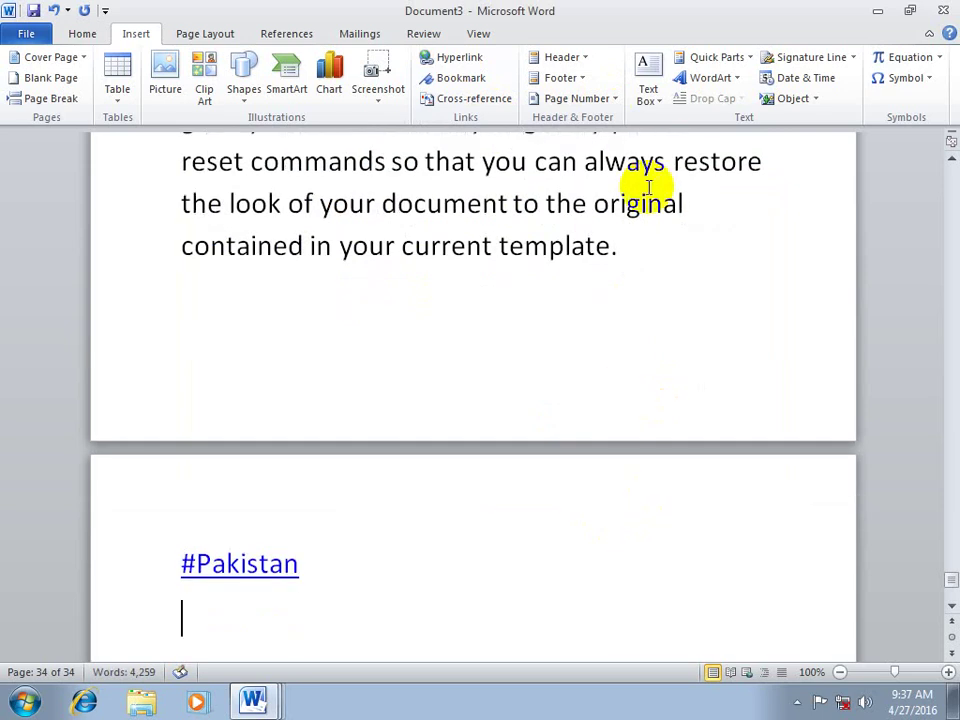
click(478, 60)
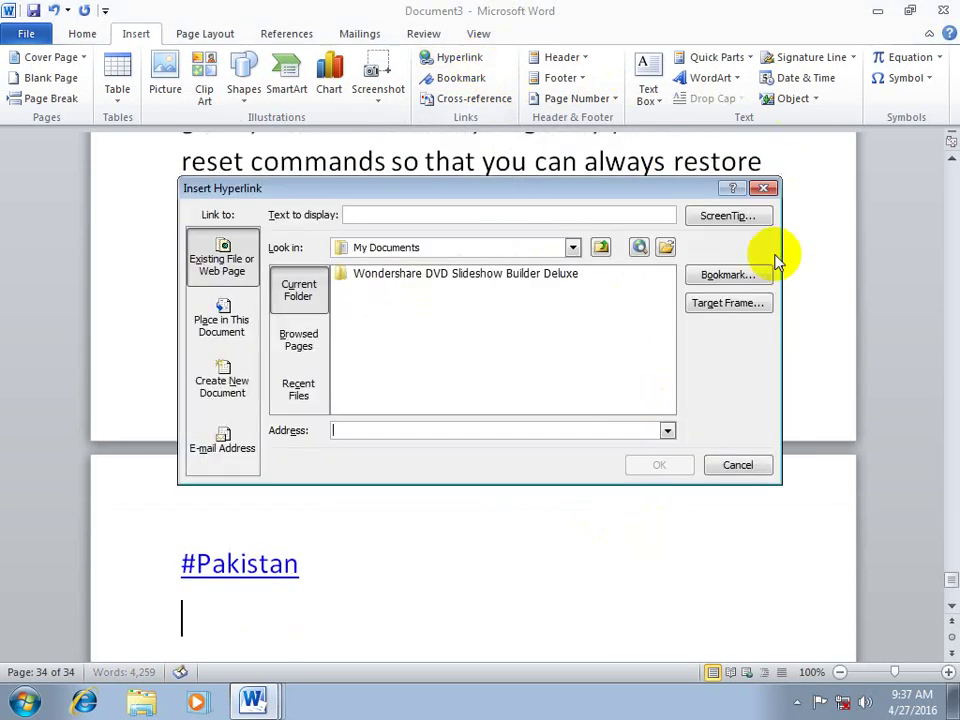
click(733, 279)
click(363, 266)
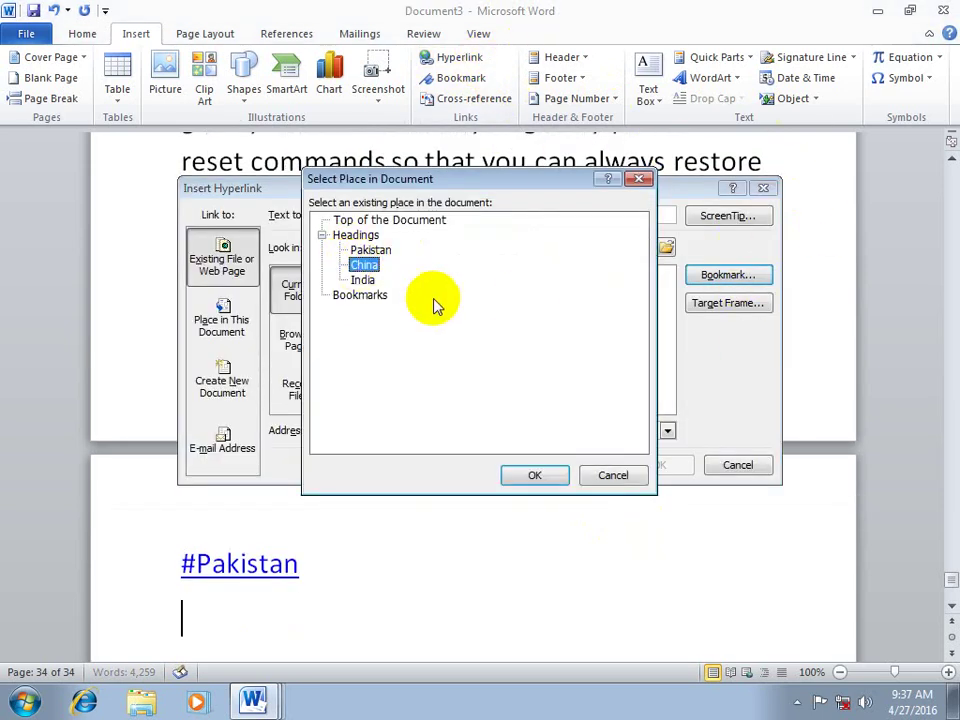
click(530, 475)
click(645, 466)
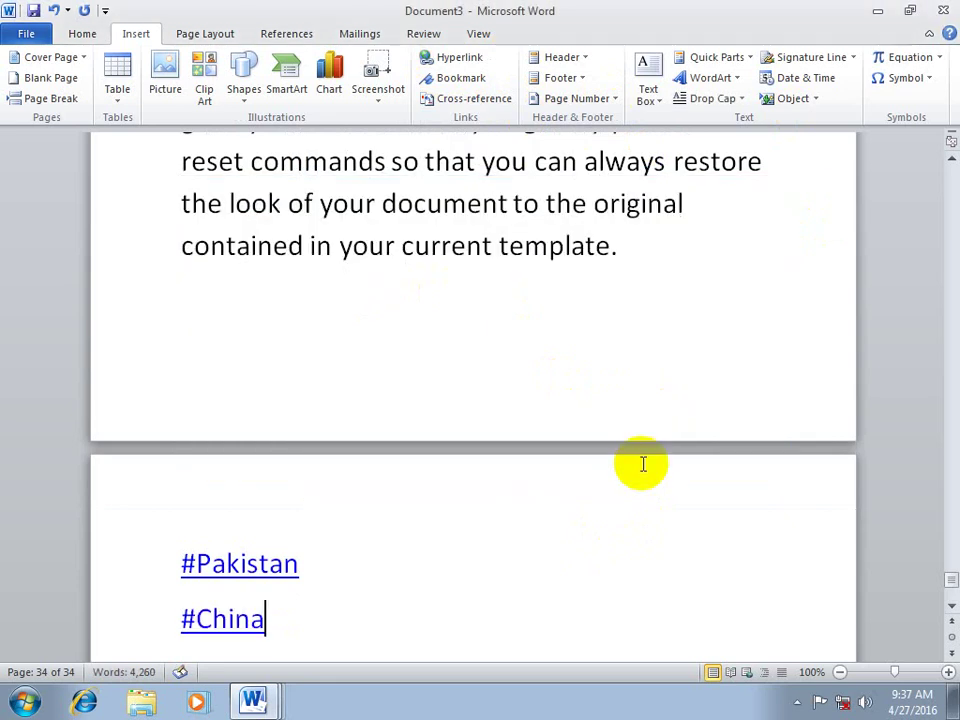
Step: Insert a hyperlink to the India heading on a new line below the #China link
key(Return)
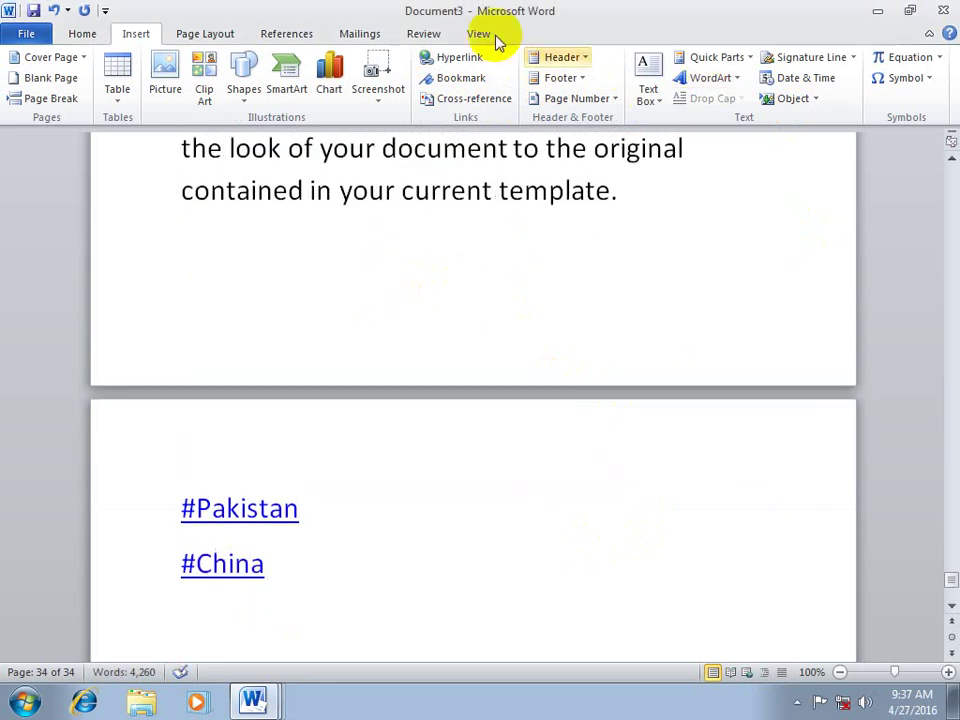
click(468, 57)
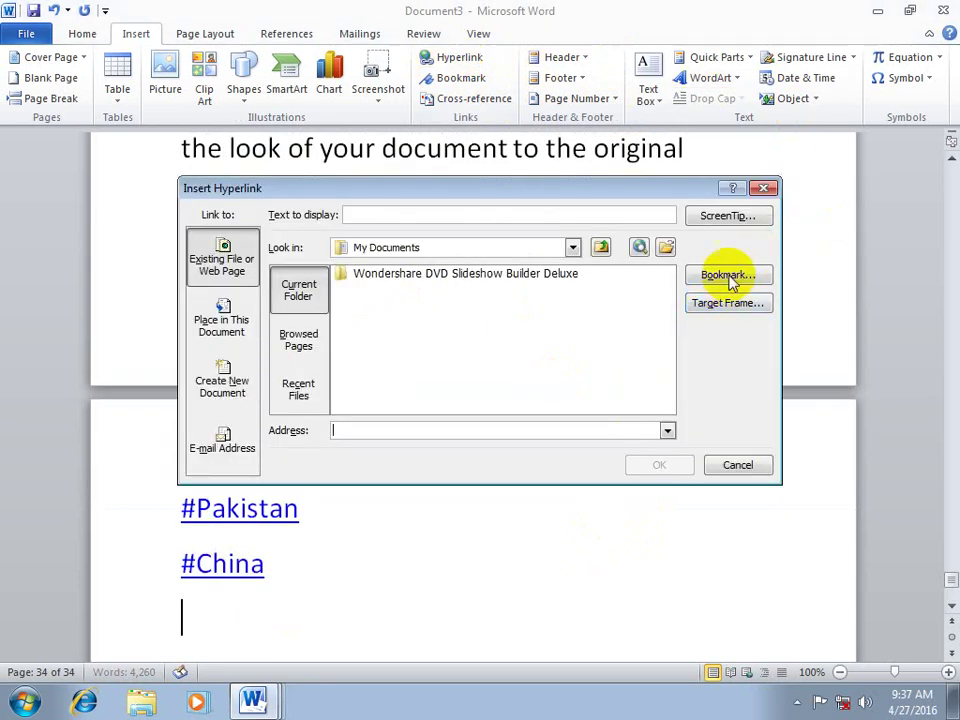
click(729, 274)
click(365, 281)
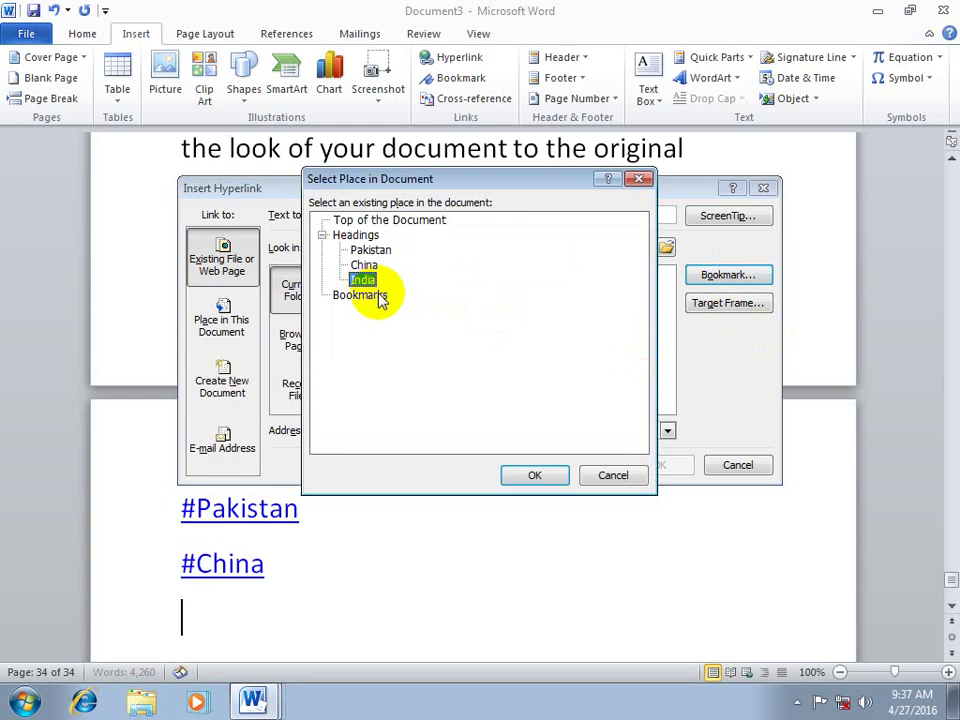
click(558, 475)
click(655, 465)
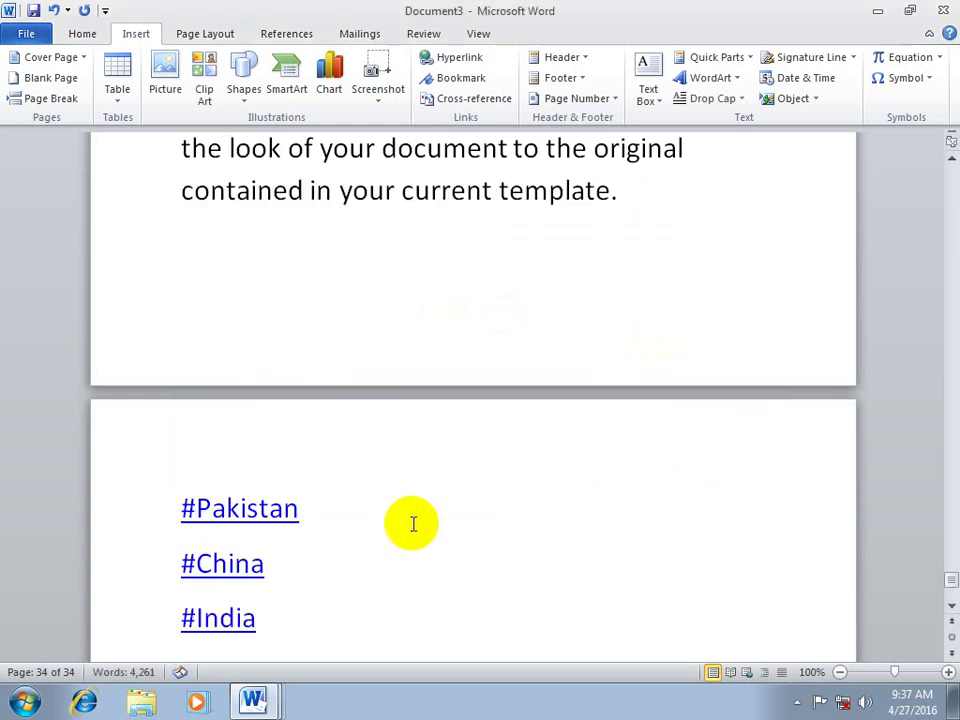
Step: Follow the #Pakistan and #India links to test them, returning to the end of the document after each
ctrl+click(255, 512)
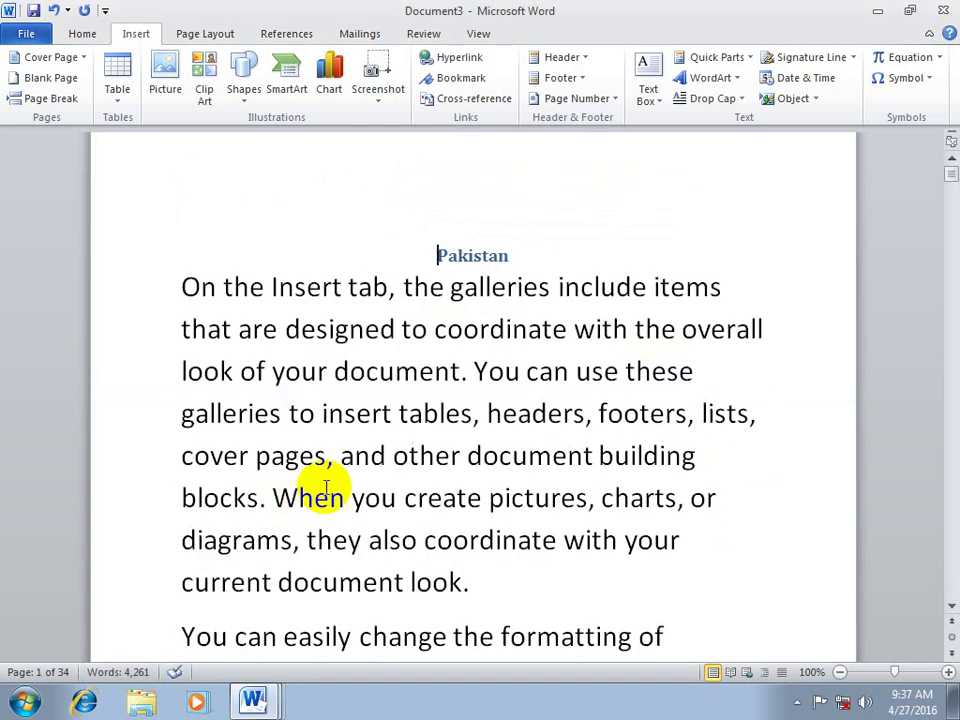
key(ctrl+a)
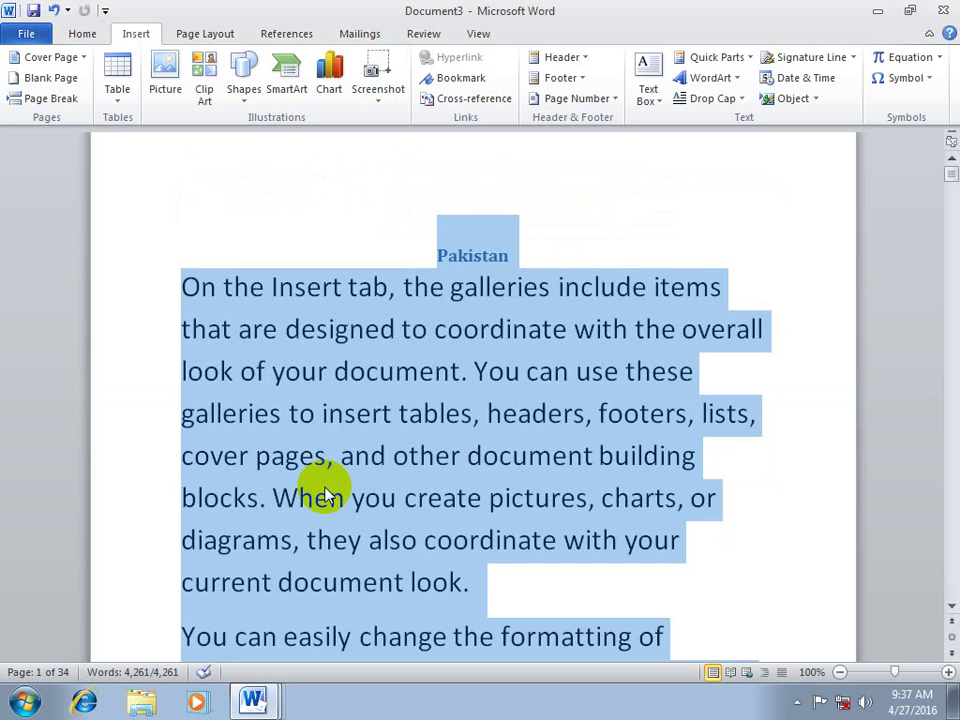
key(ctrl+End)
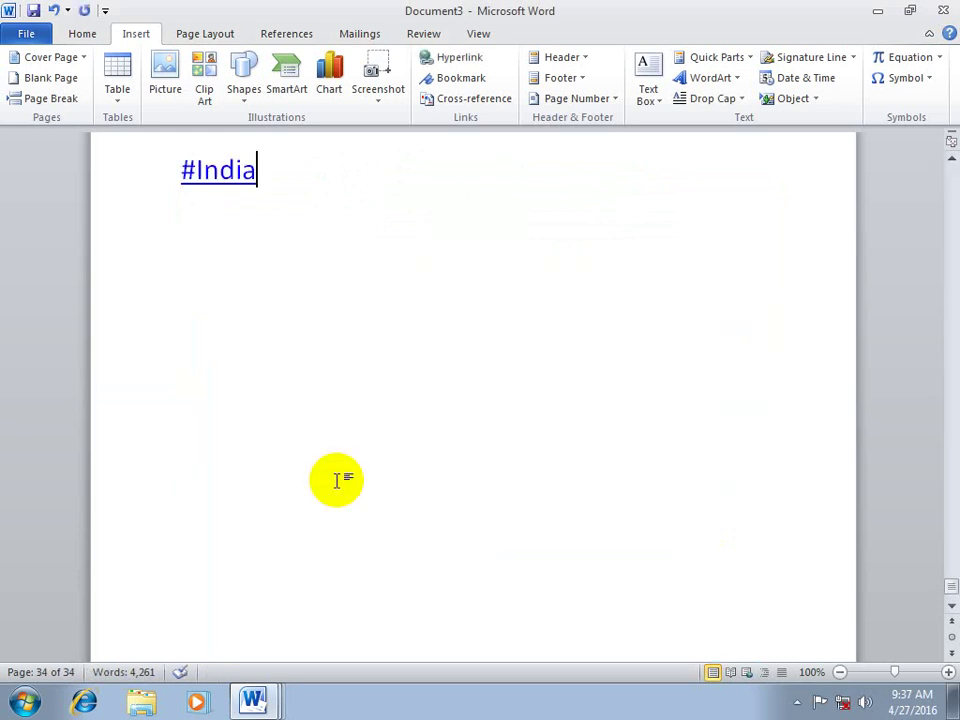
ctrl+click(234, 224)
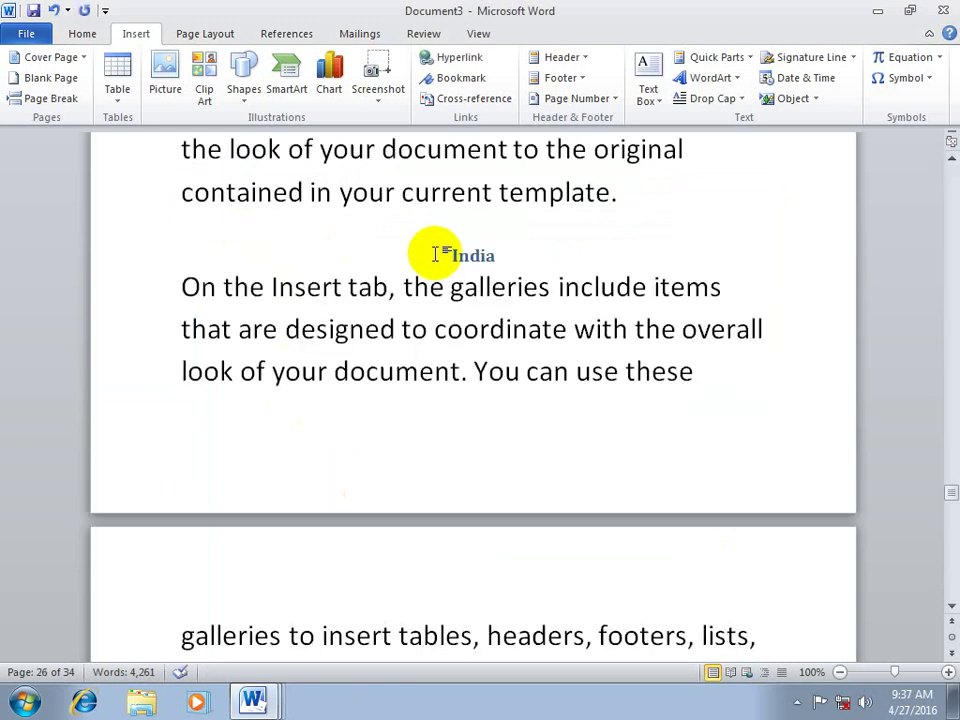
key(ctrl+a)
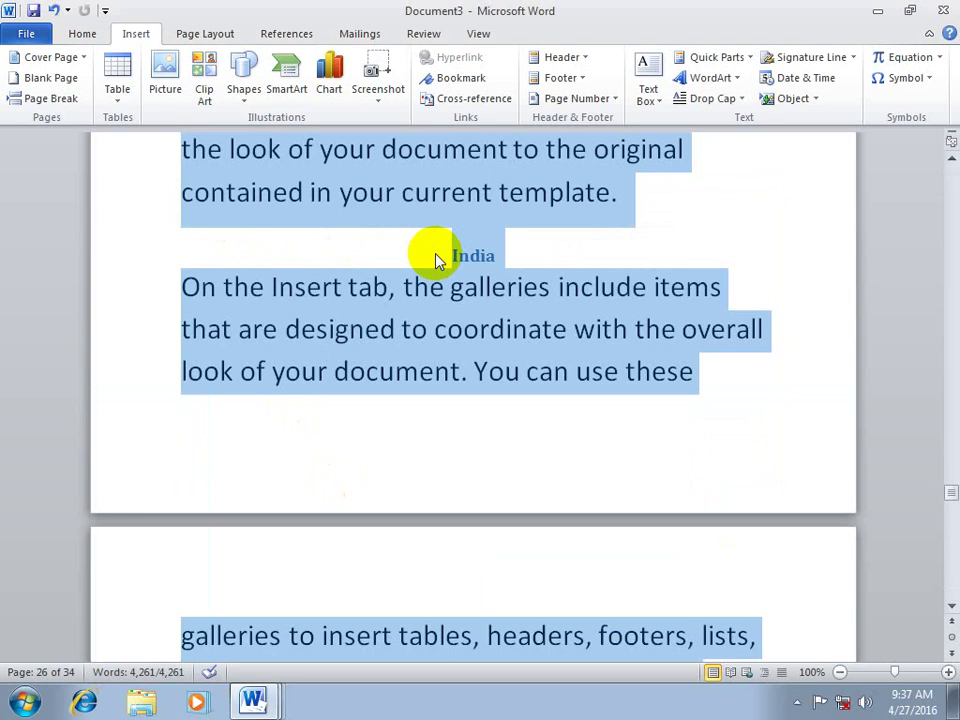
key(ctrl+End)
Step: Launch the On-Screen Keyboard with the osk command, point out the Home and End keys, and close it
key(super+r)
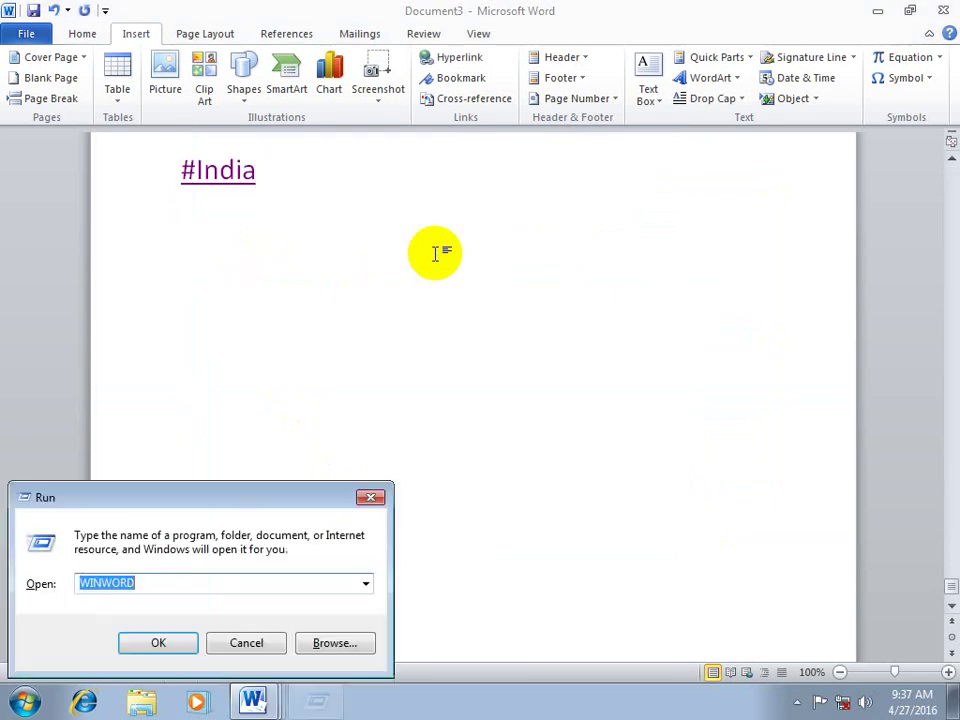
text(osk)
key(Return)
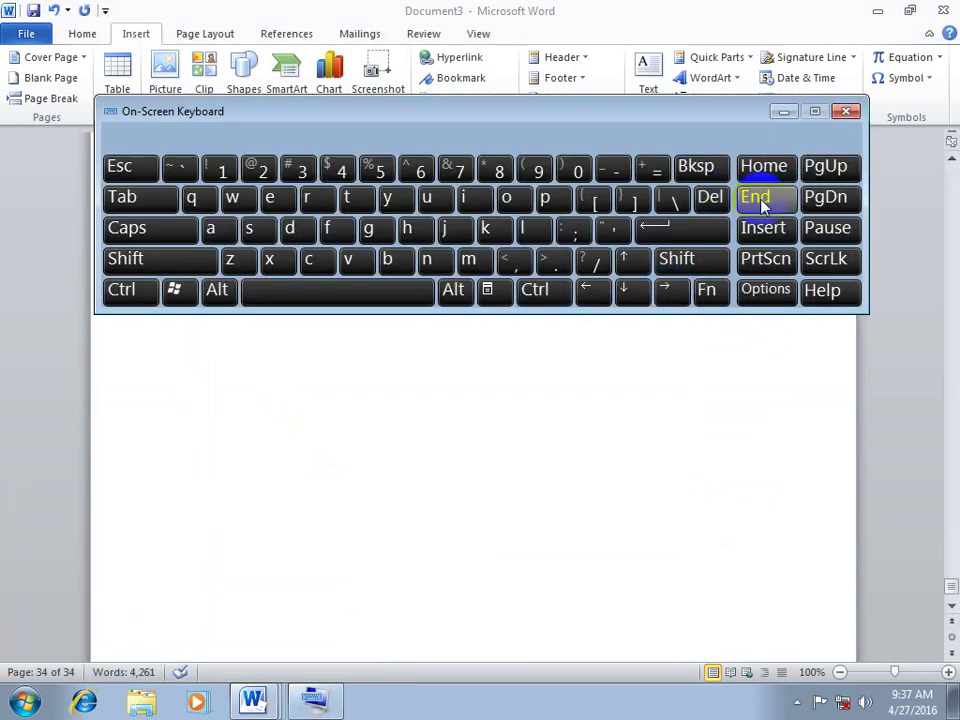
click(768, 170)
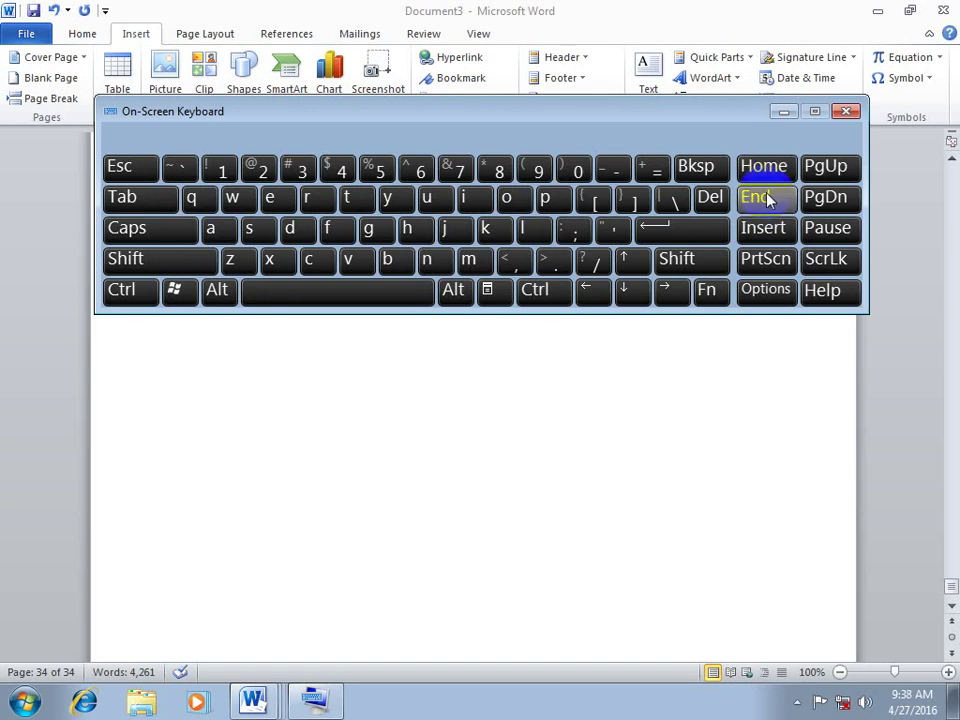
click(765, 176)
click(769, 197)
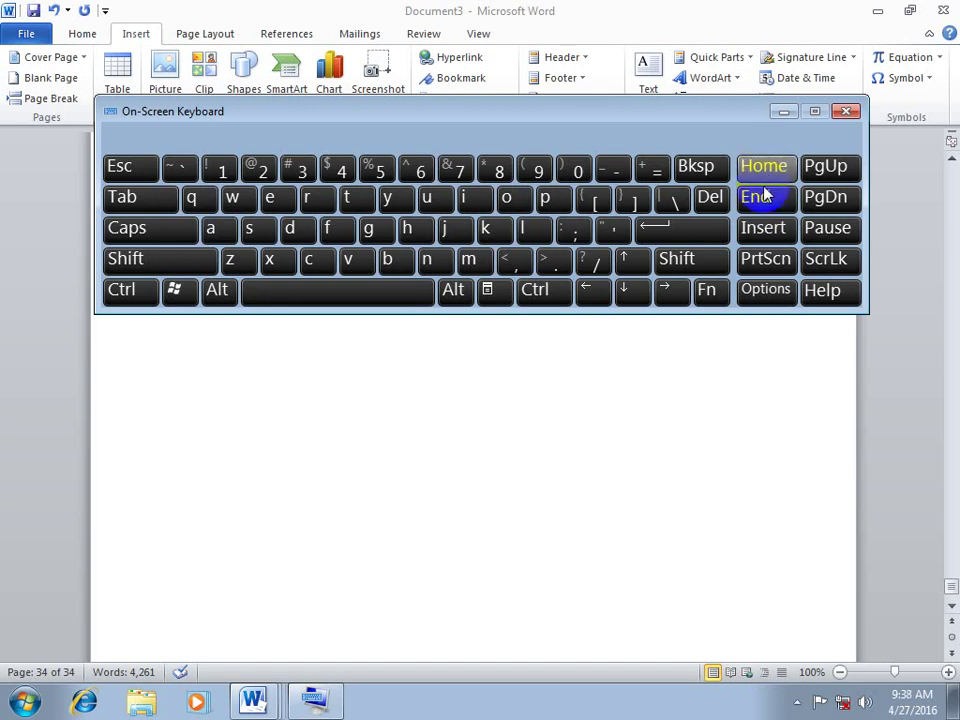
click(845, 112)
Step: Follow the #Pakistan link at the end of the document to its heading
scroll(343, 259, up, 2)
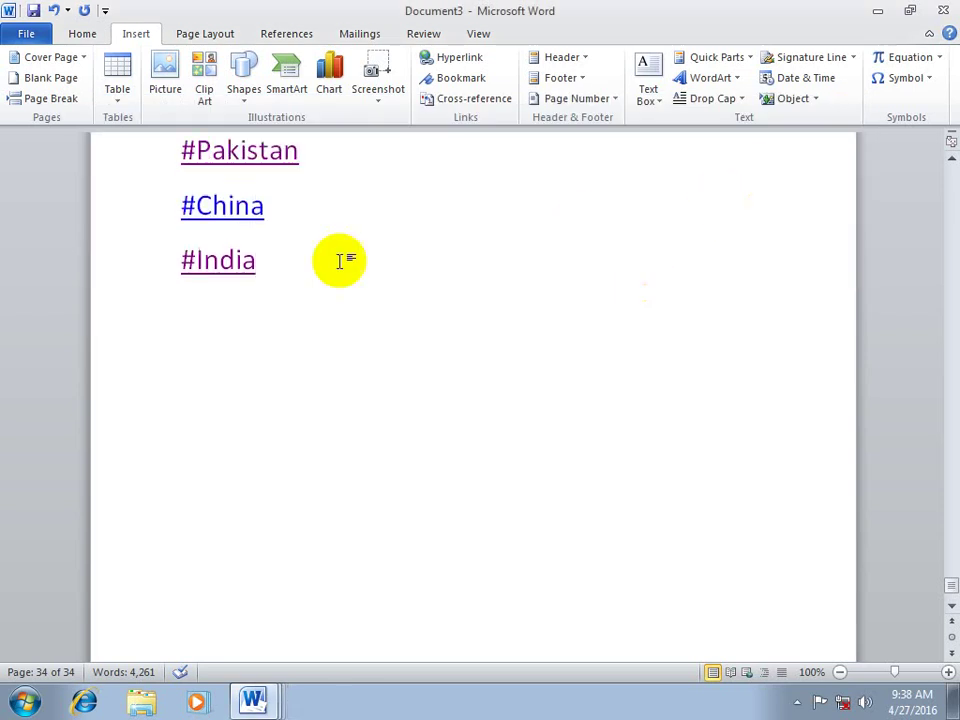
click(258, 165)
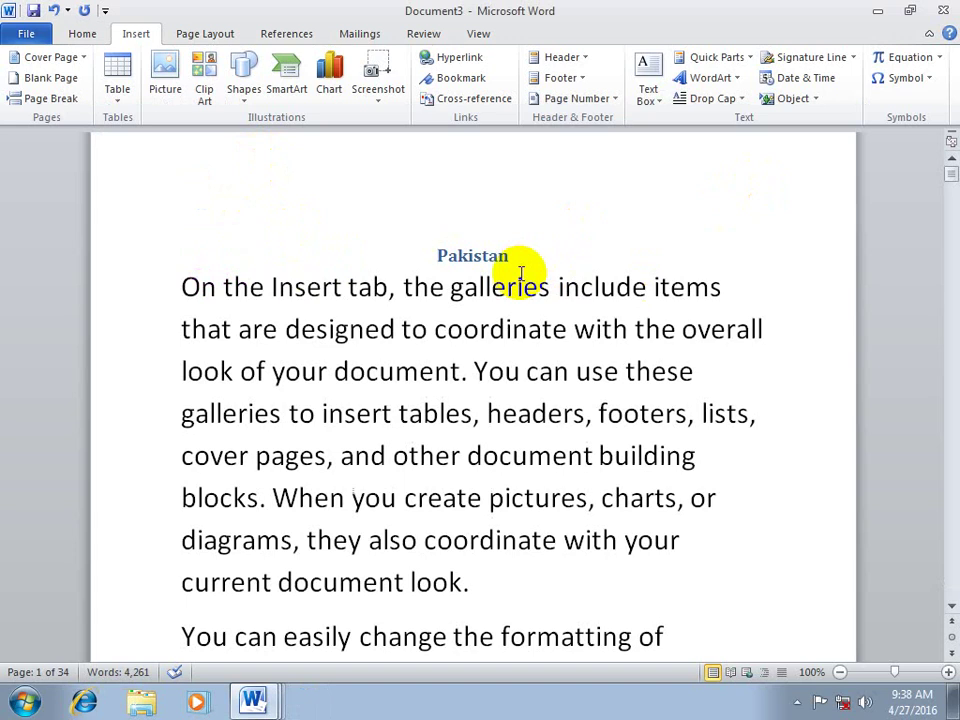
Step: Create a new blank document and briefly view the Insert Hyperlink dialog without adding a link
key(ctrl+n)
key(ctrl+k)
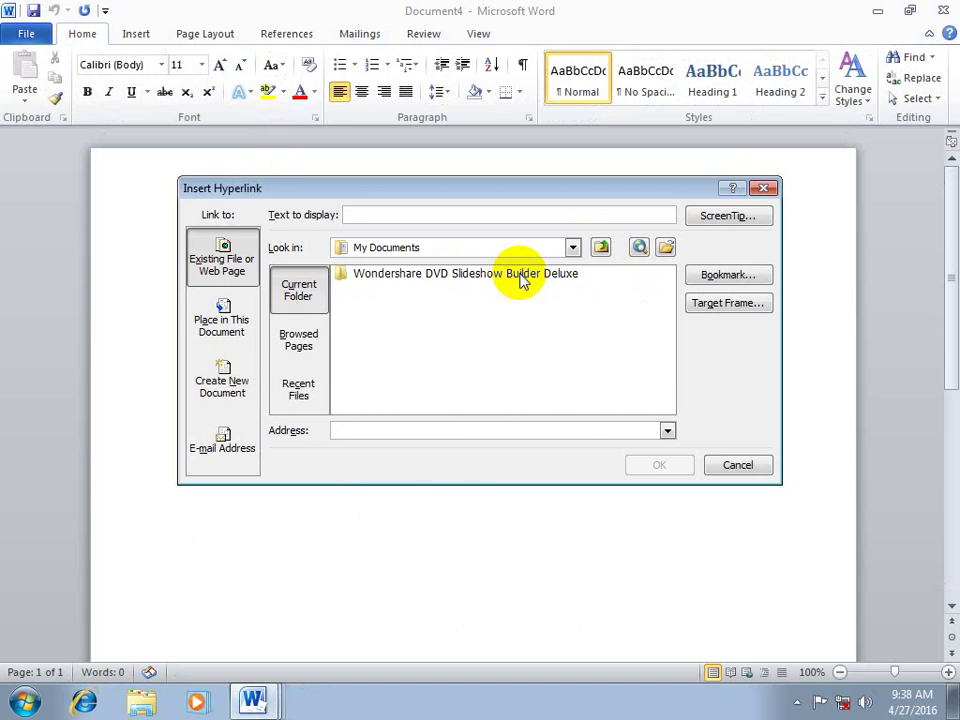
click(764, 190)
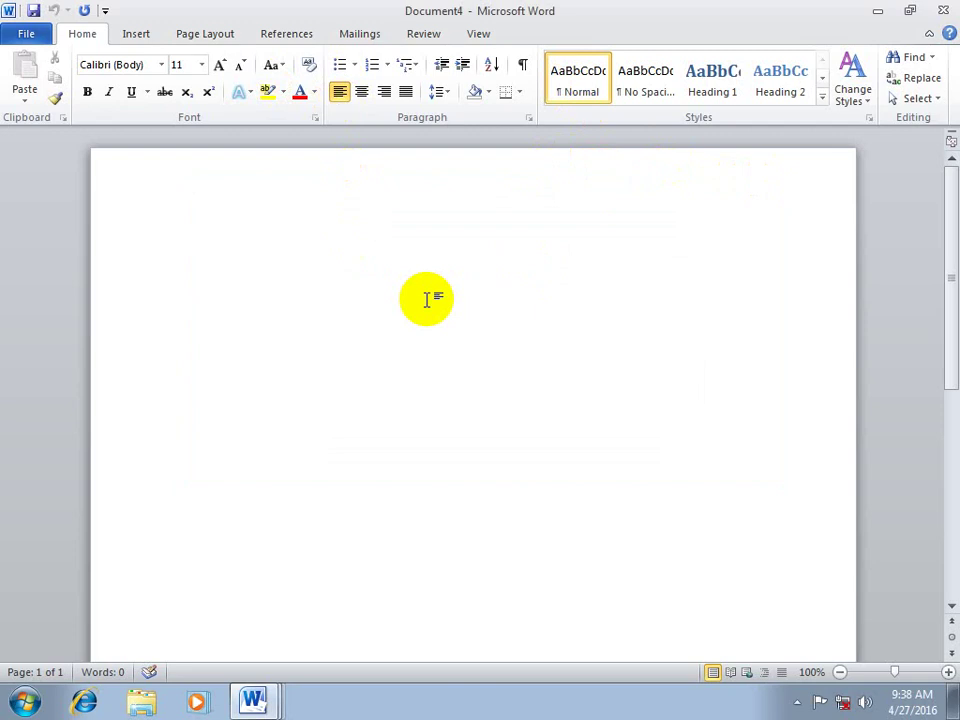
Step: Enter the path \\C:\windows\notepad.exe on the first line as an automatic hyperlink
text(W)
text(c:)
text(\windows)
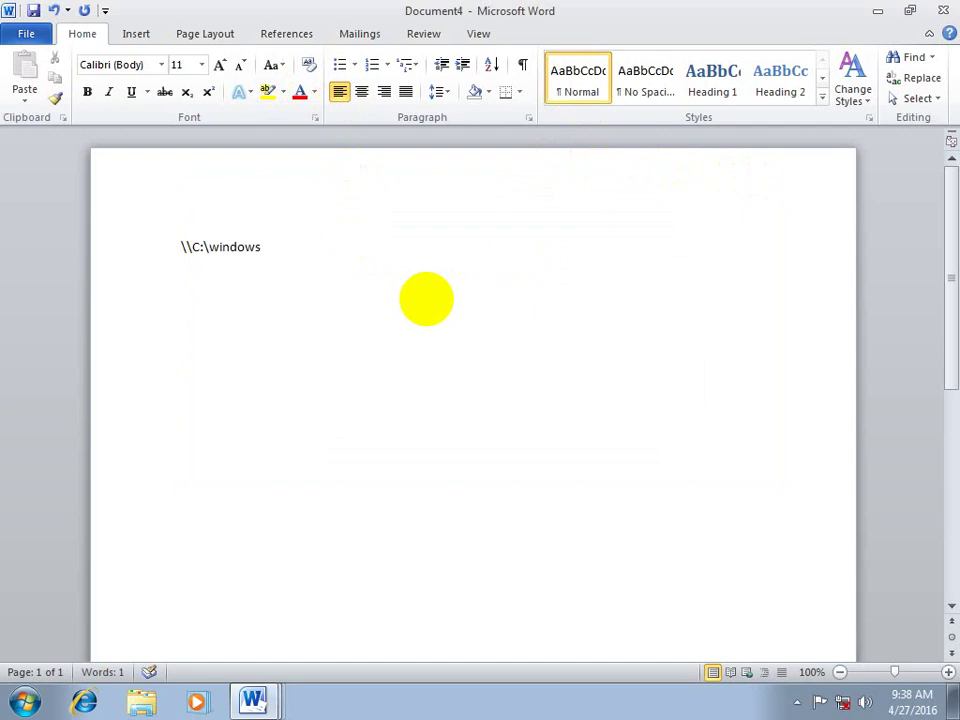
text(\notepad.exe)
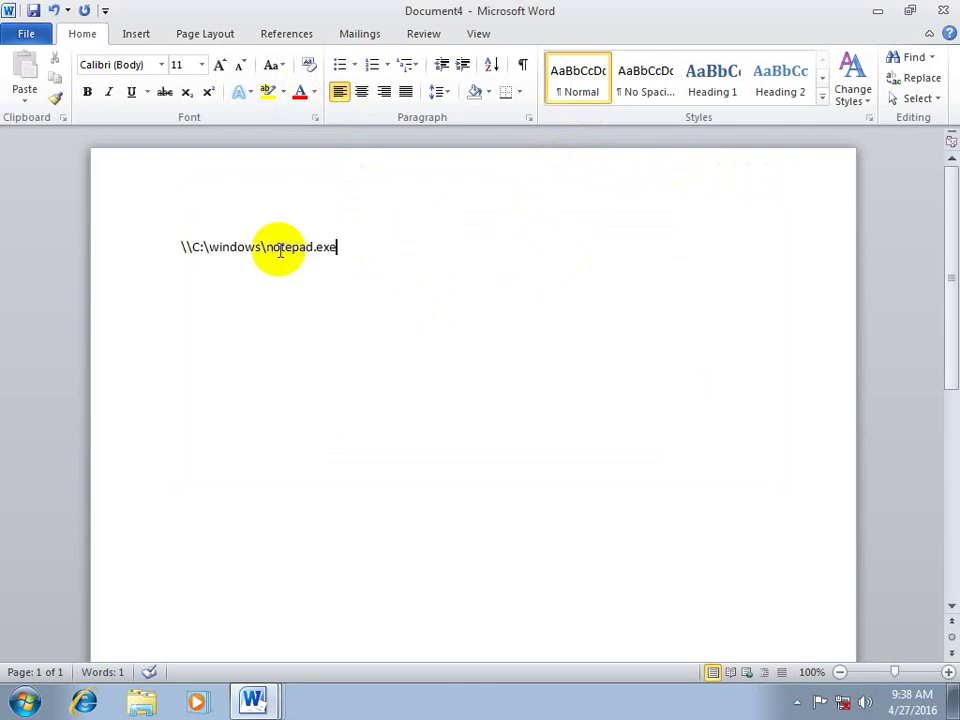
key(Return)
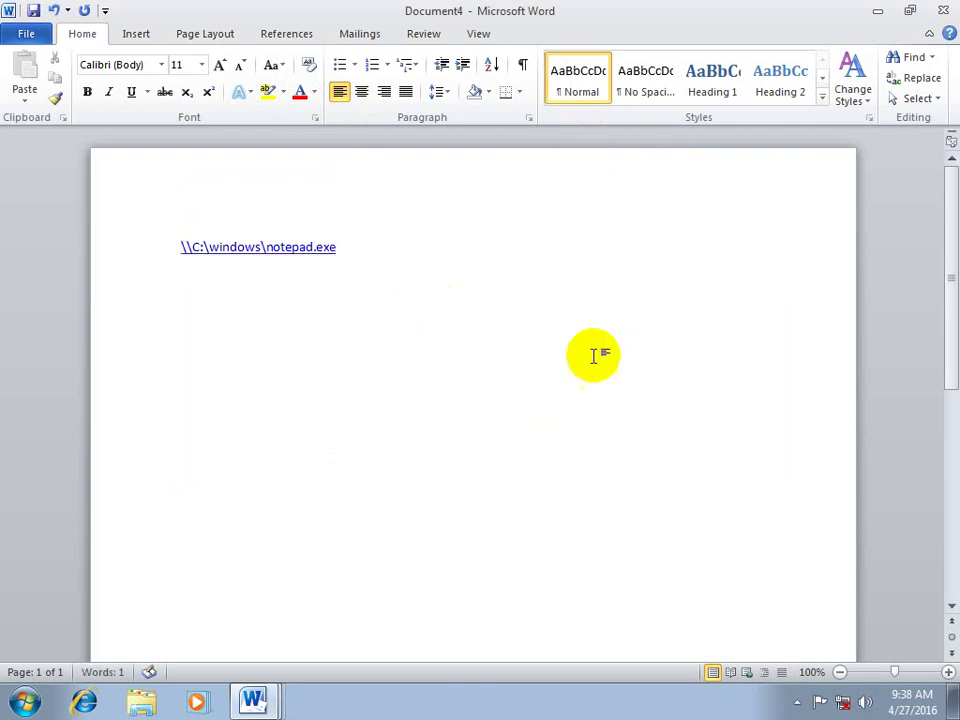
Step: Open Notepad through the notepad.exe link, accepting the security prompts
ctrl+click(279, 256)
click(522, 423)
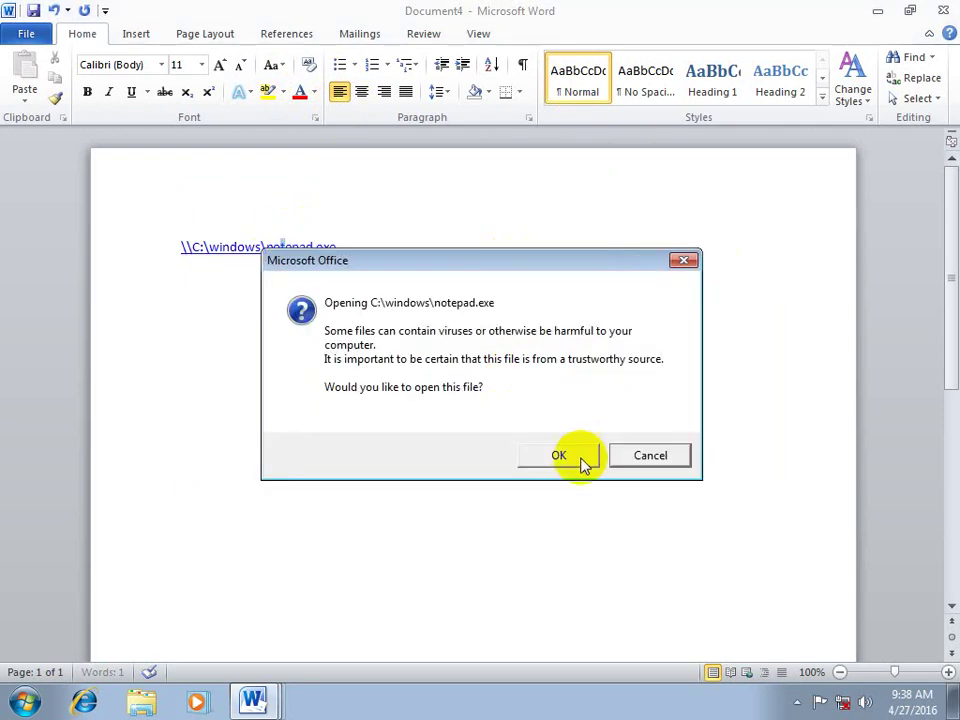
click(575, 456)
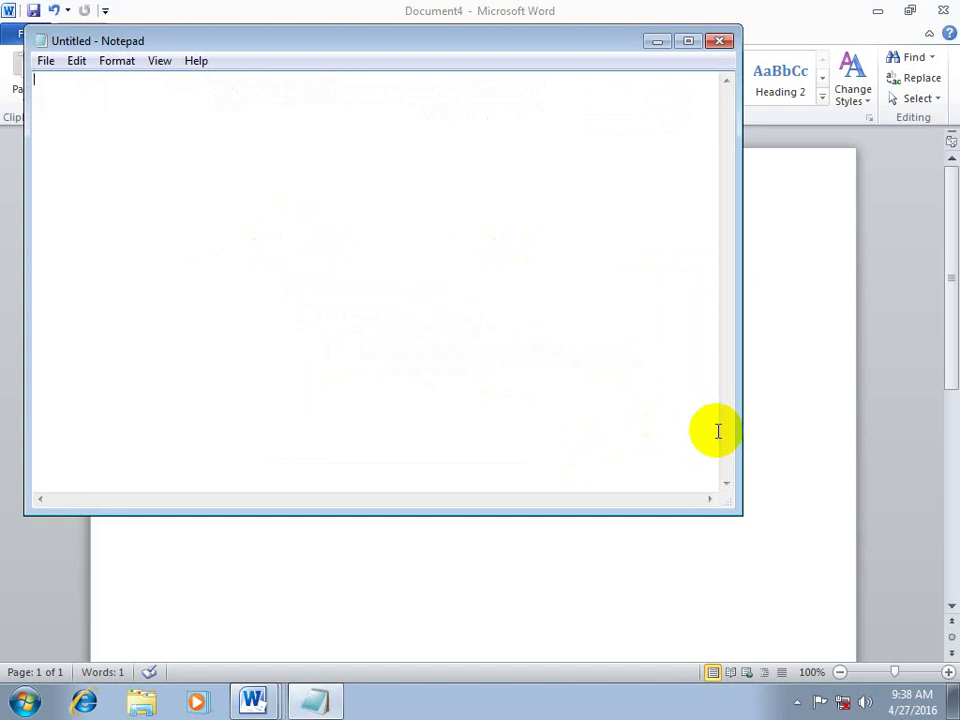
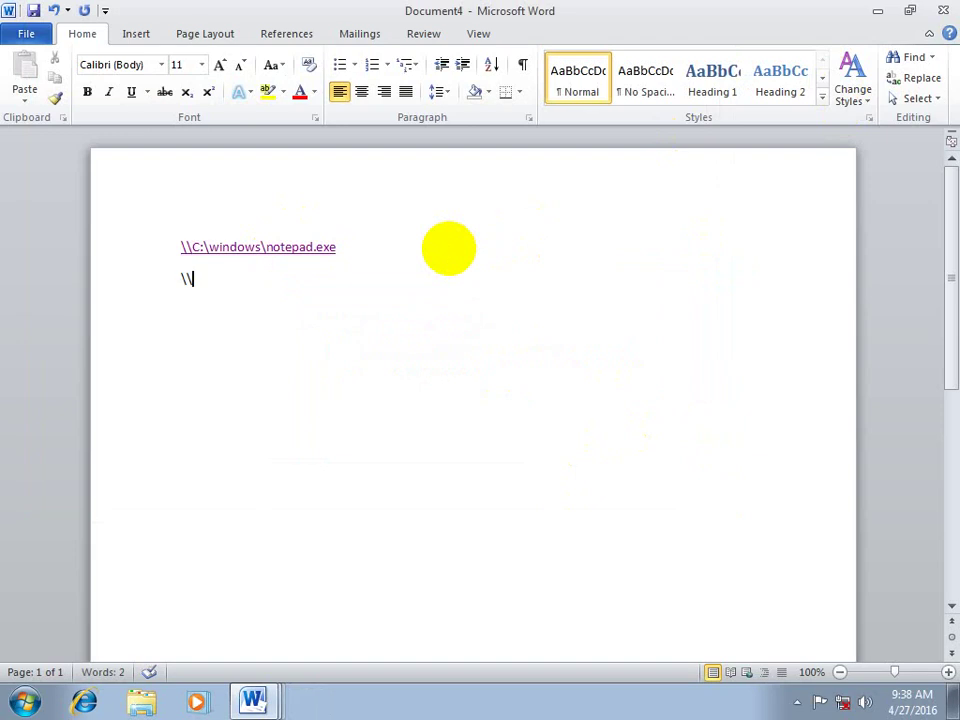
Step: Enter the path \\c:\windows\system32\calc.exe below the notepad.exe link as an automatic hyperlink
text(c:\windowsd)
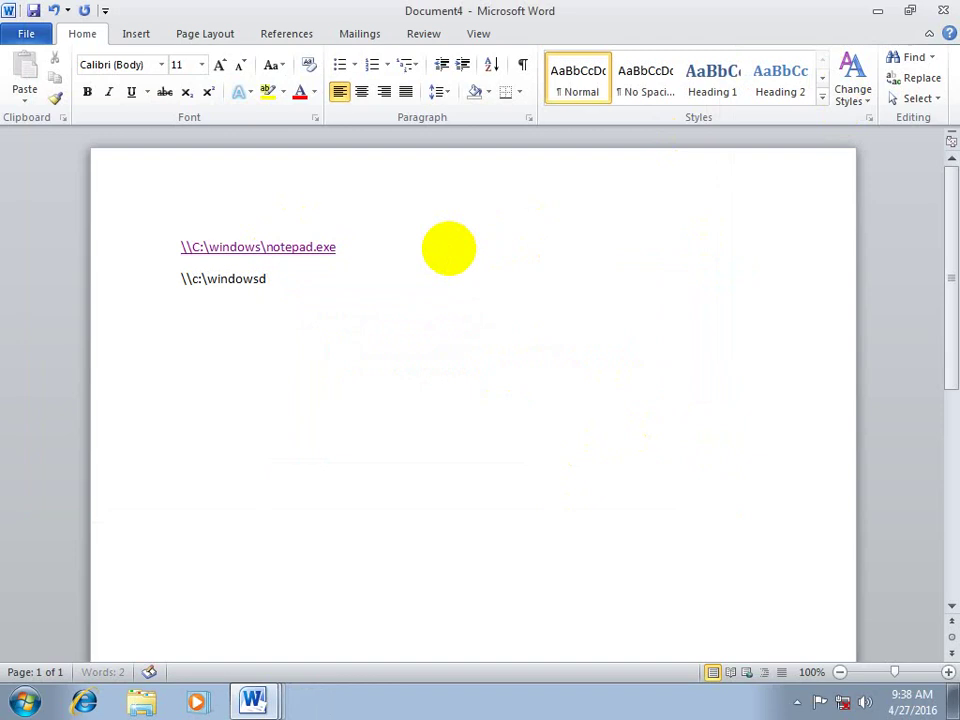
key(BackSpace)
text(\system32\calc)
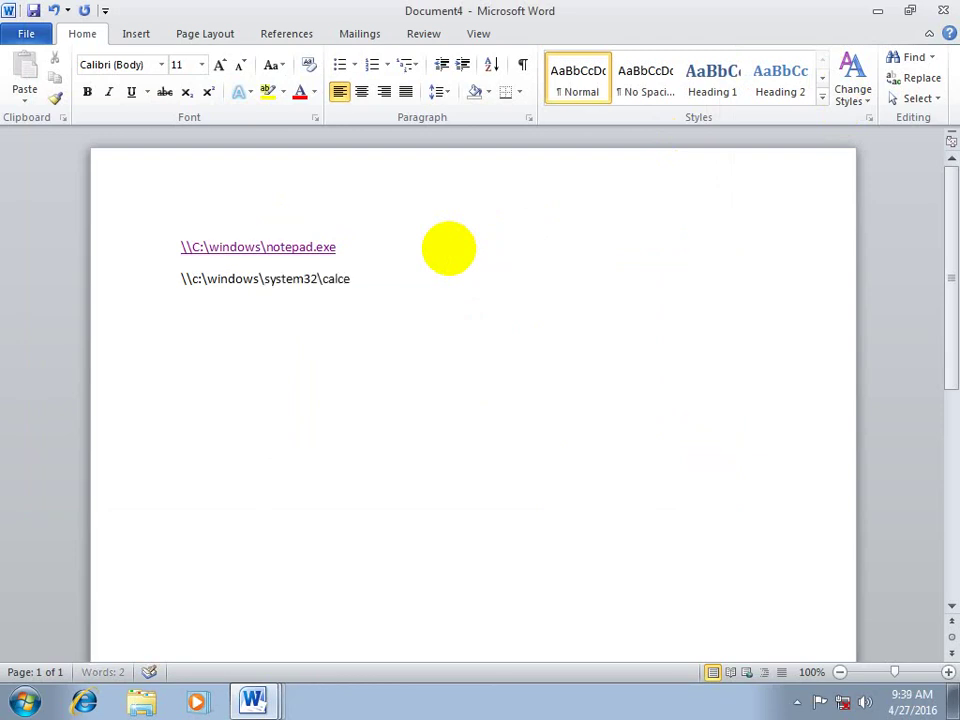
text(.exe)
key(Return)
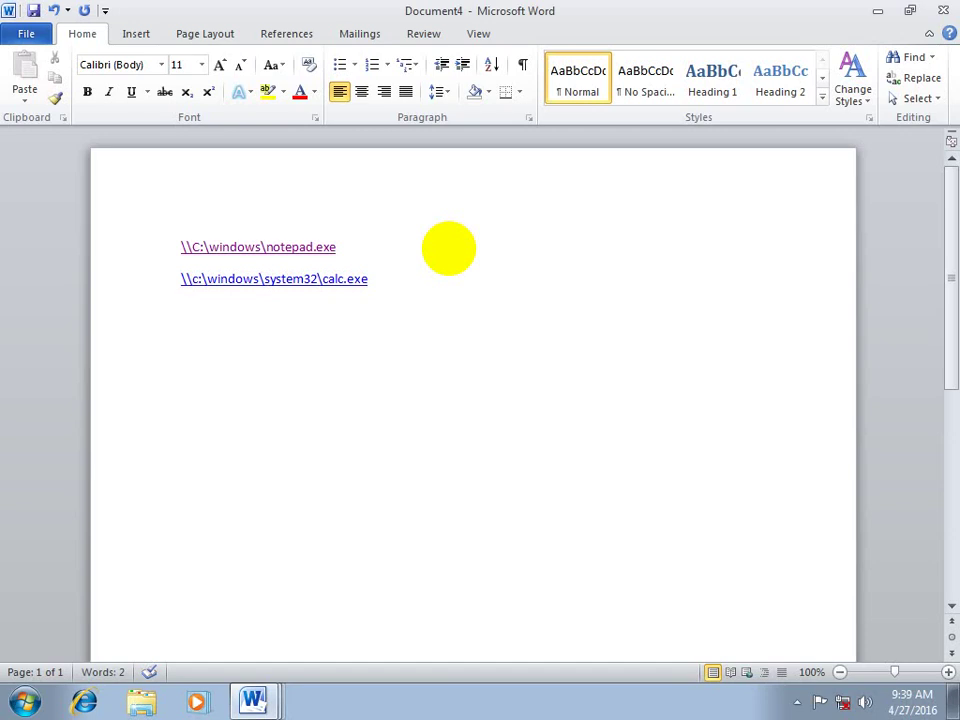
Step: Open Calculator through the calc.exe link and close it again
ctrl+click(278, 280)
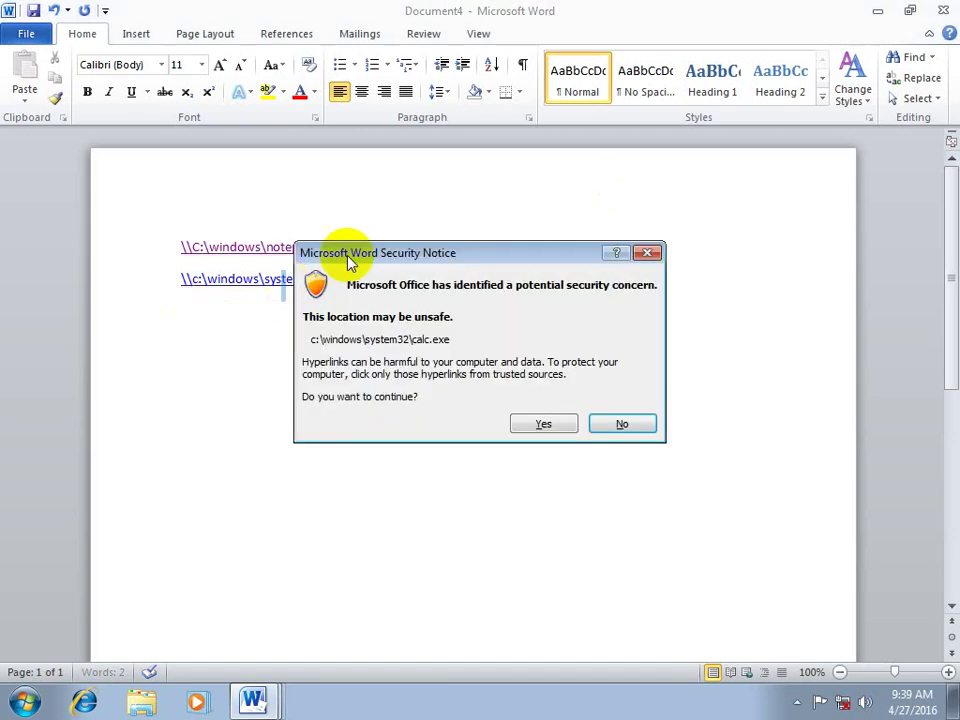
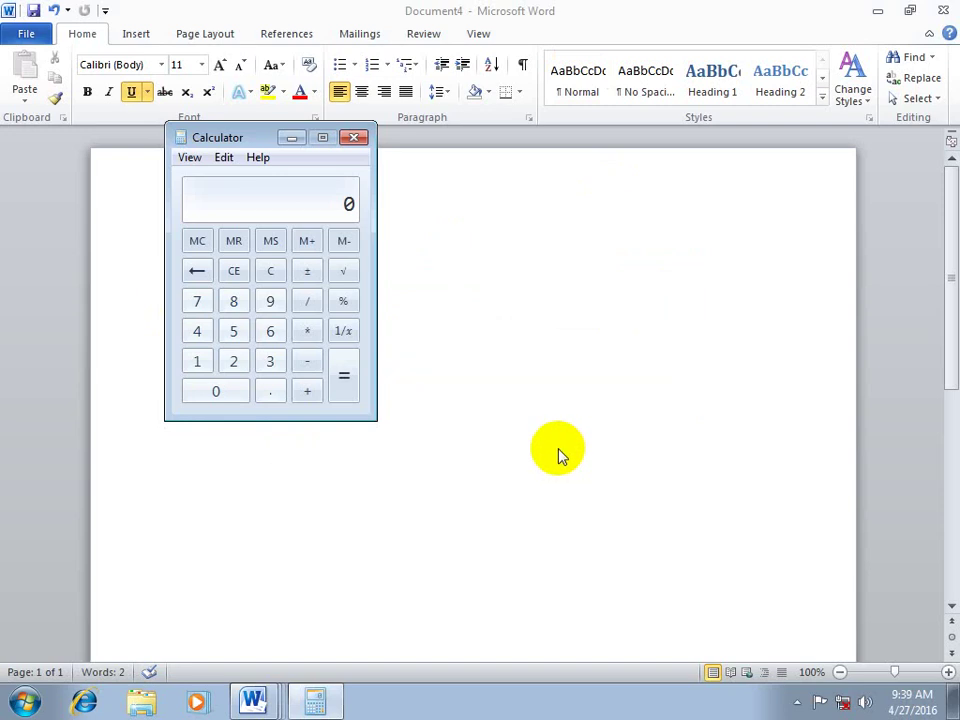
click(358, 138)
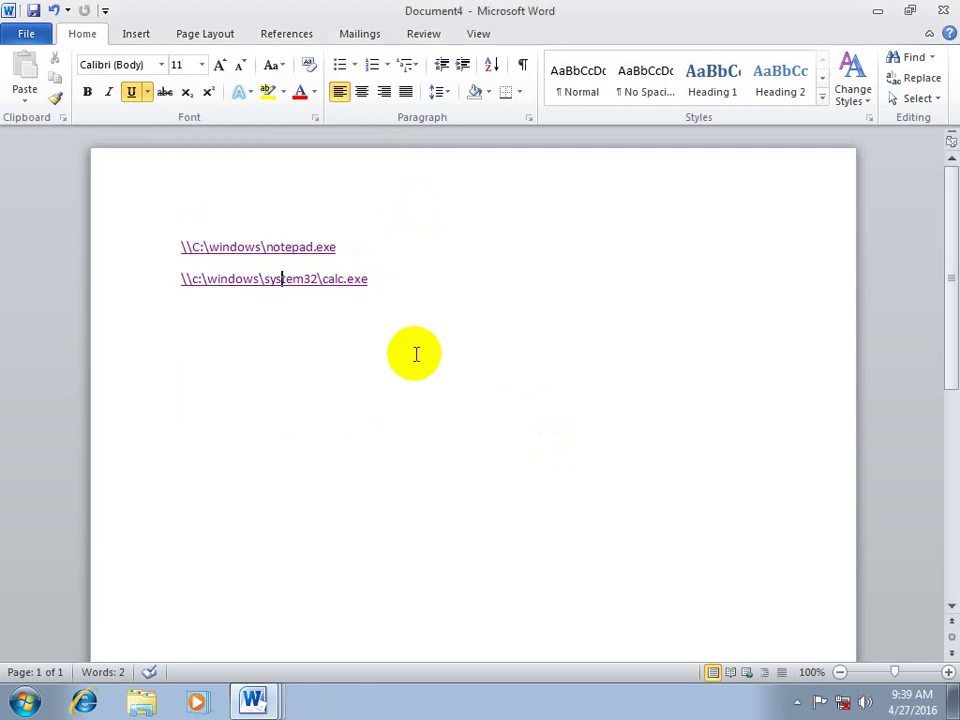
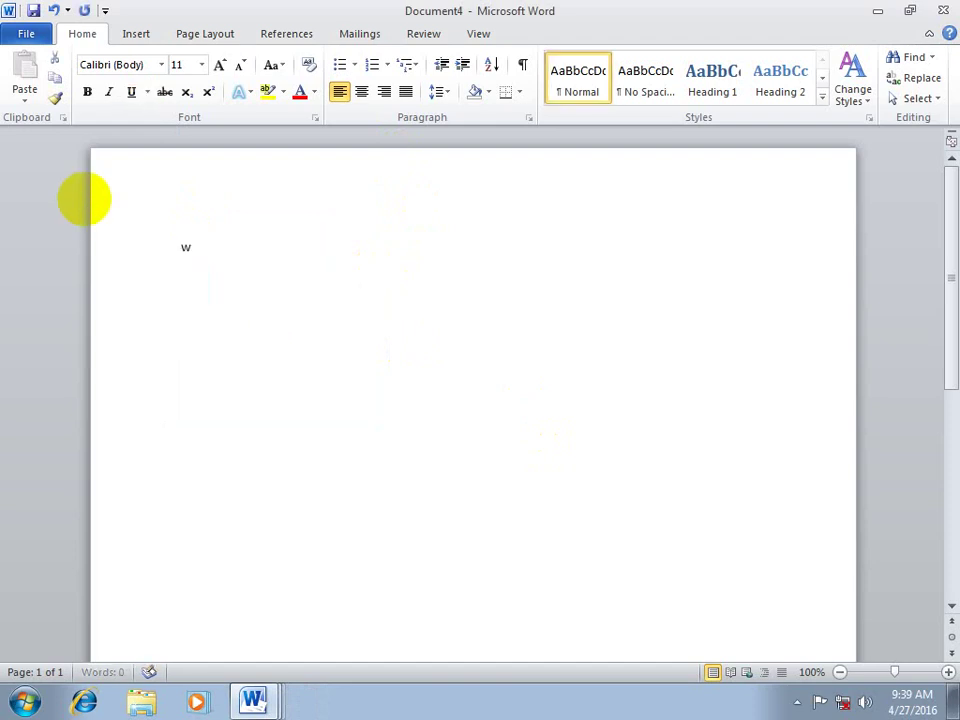
text(acebook.com)
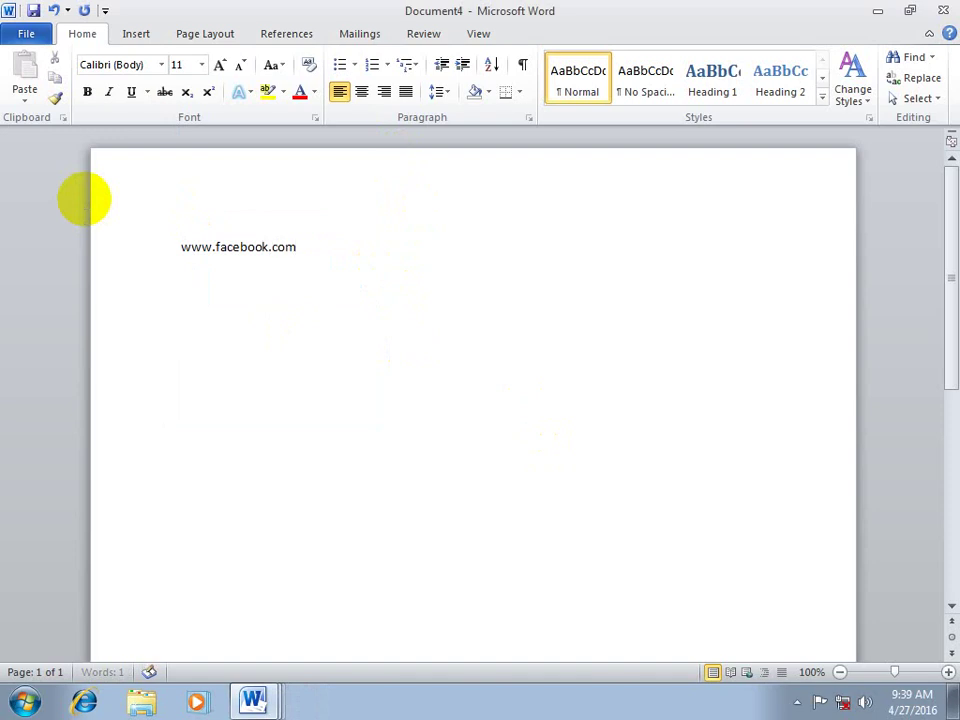
key(Return)
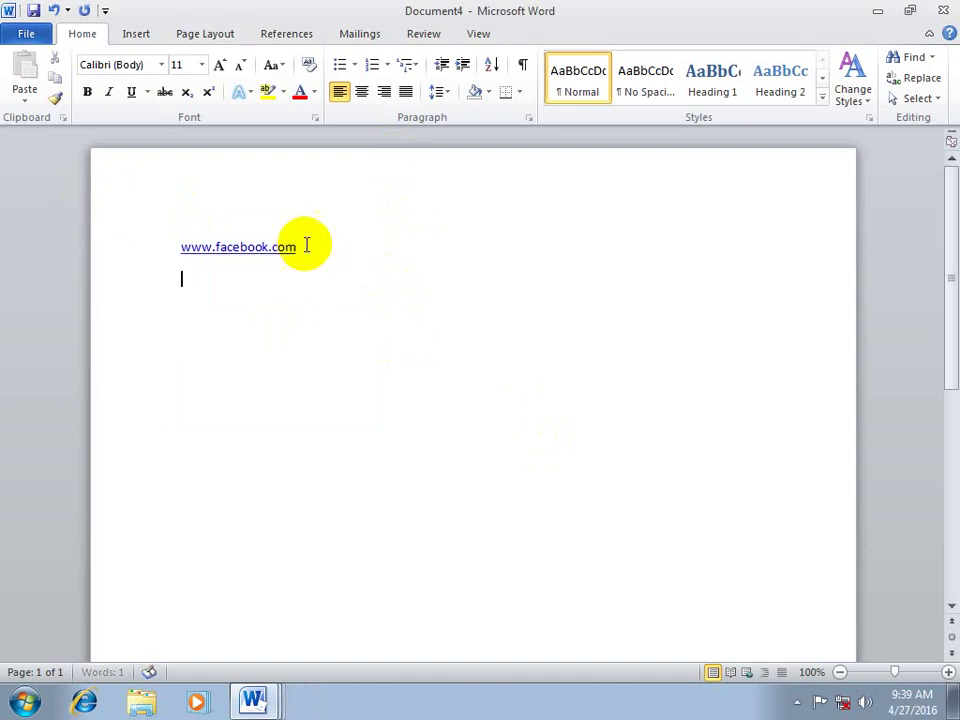
ctrl+click(247, 247)
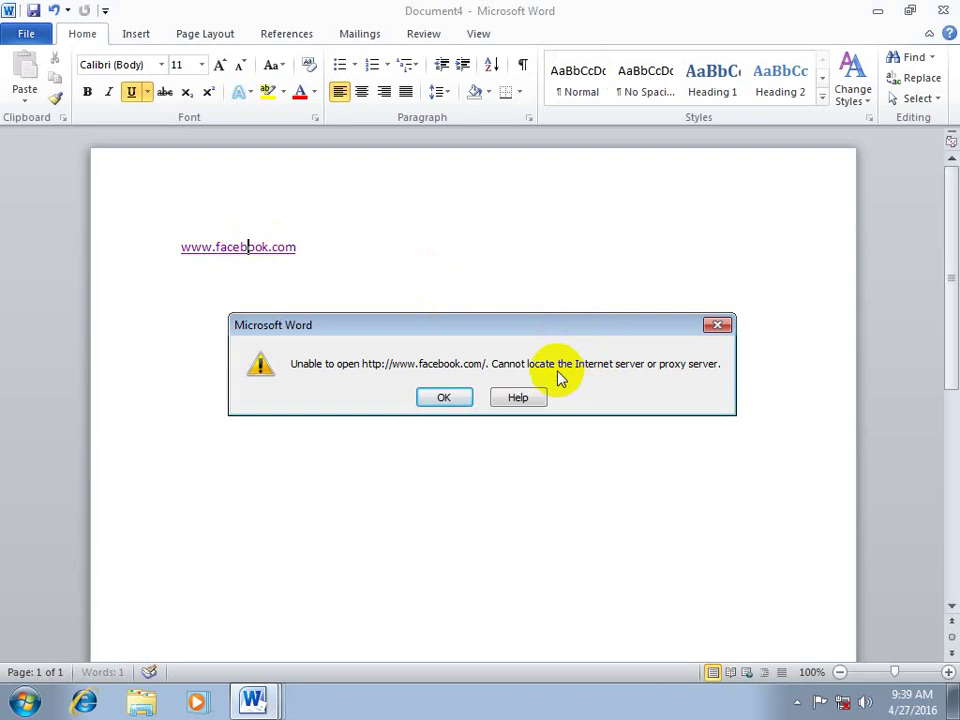
click(420, 397)
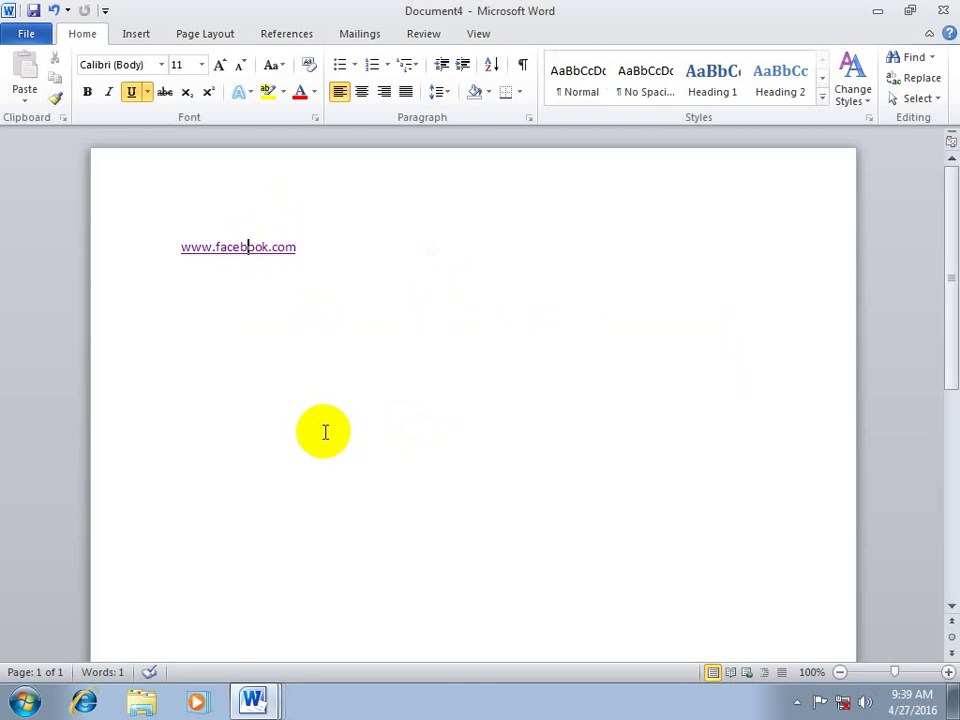
click(136, 36)
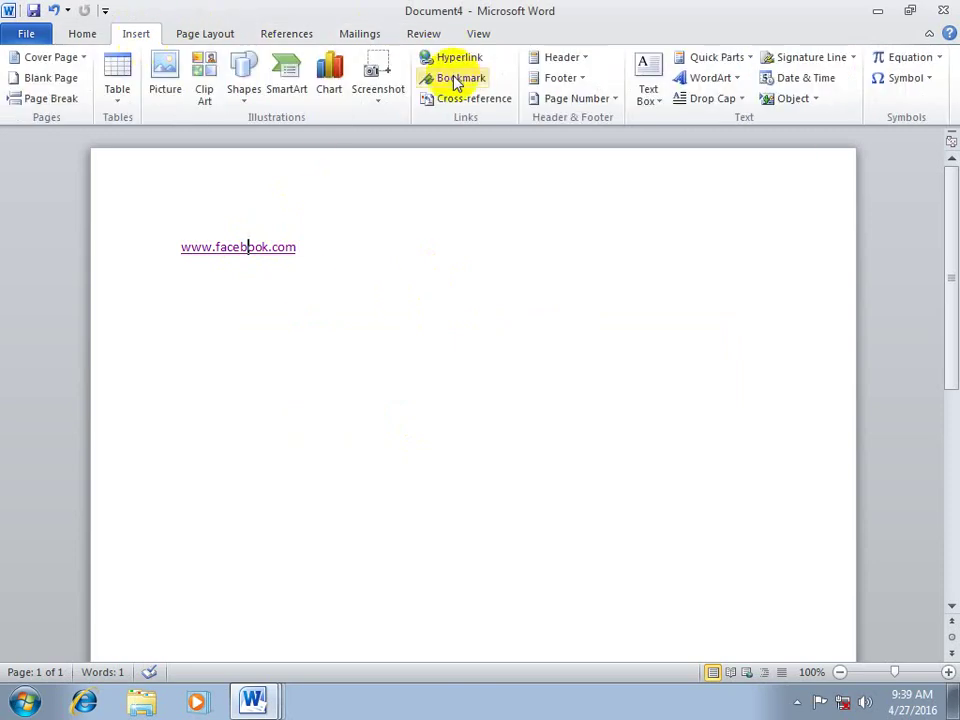
click(461, 59)
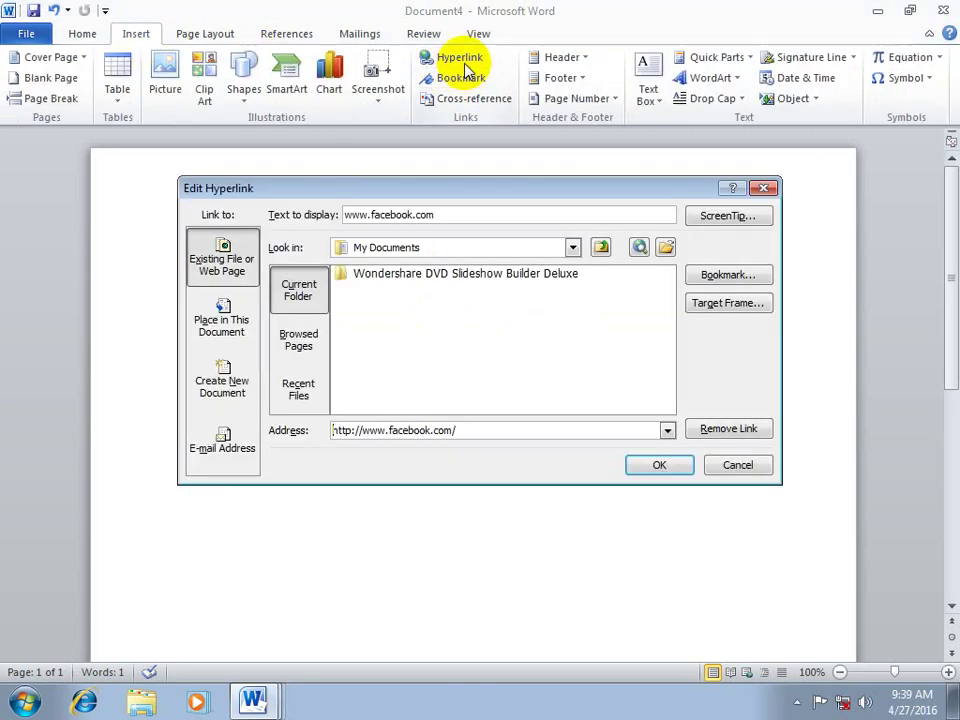
click(298, 340)
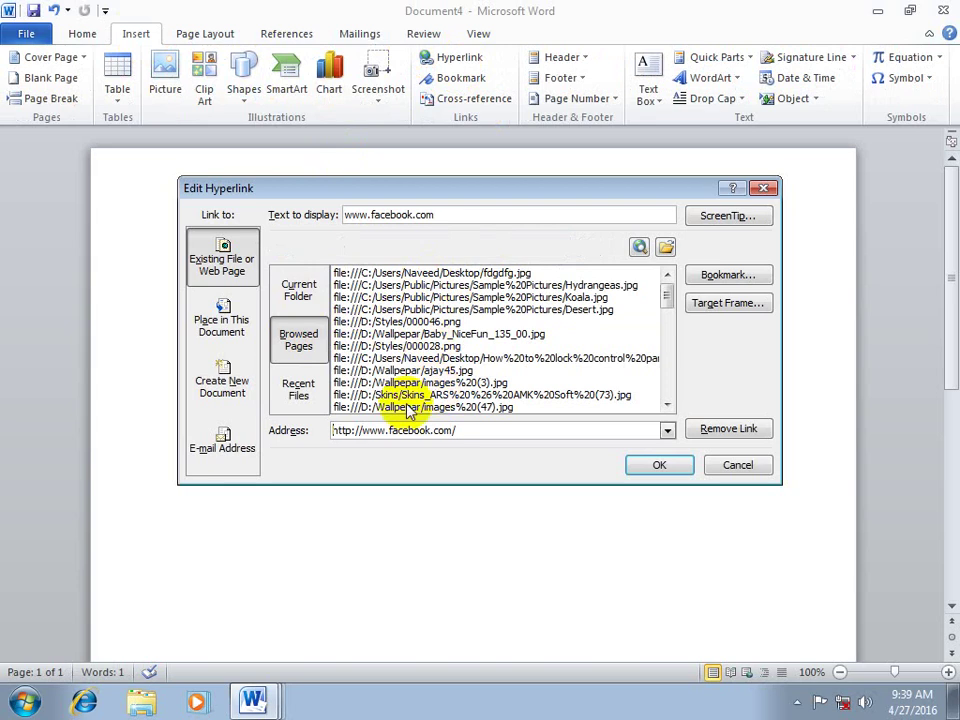
click(298, 388)
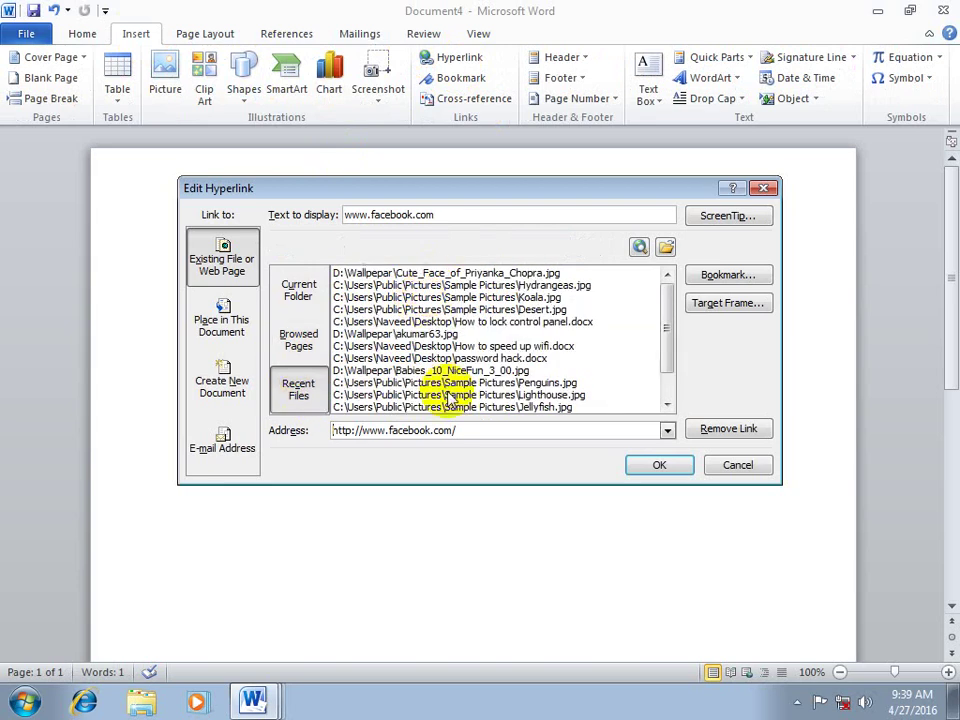
click(228, 378)
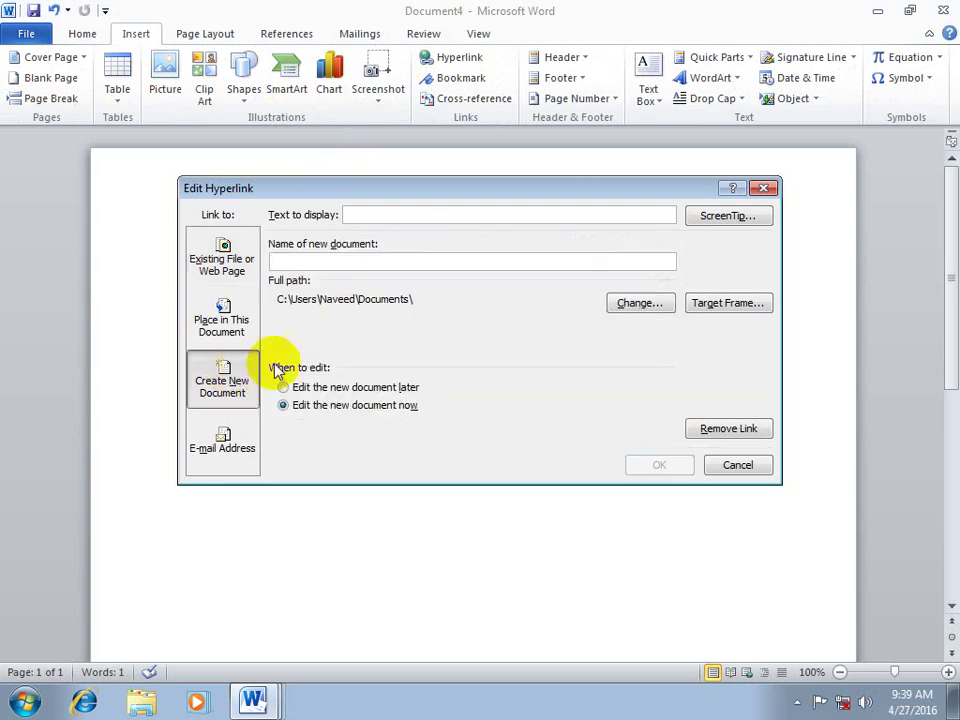
click(222, 447)
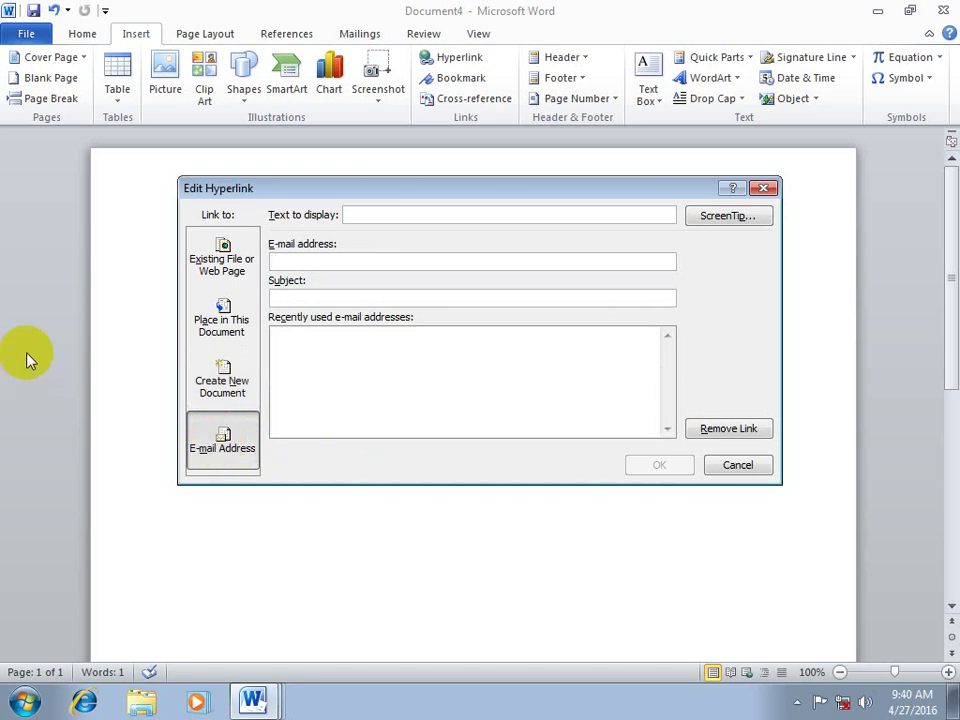
text(qwww)
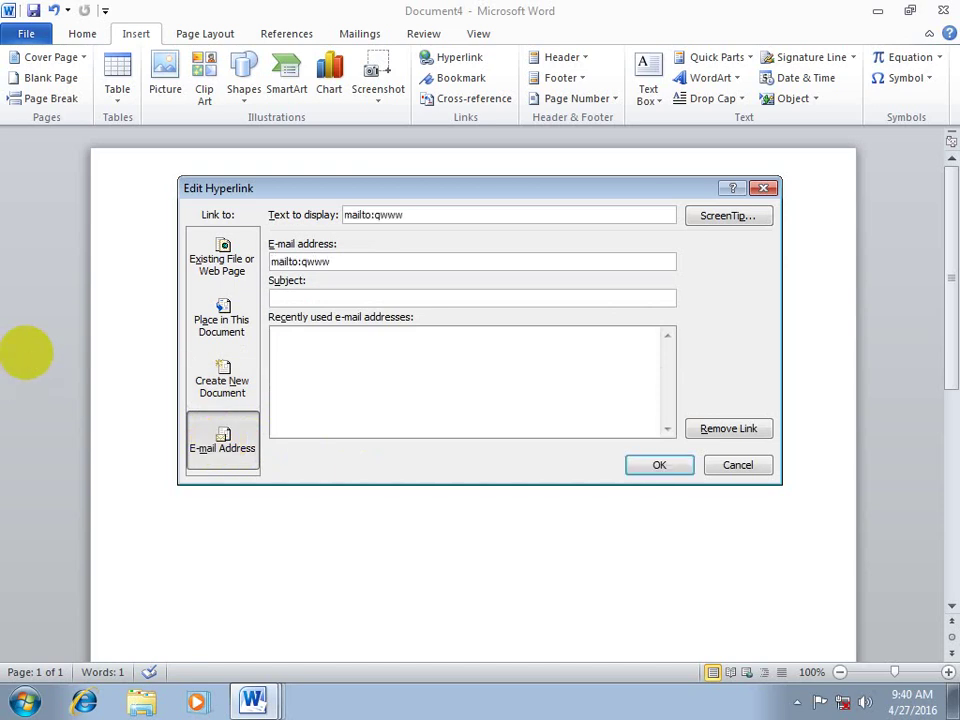
click(763, 188)
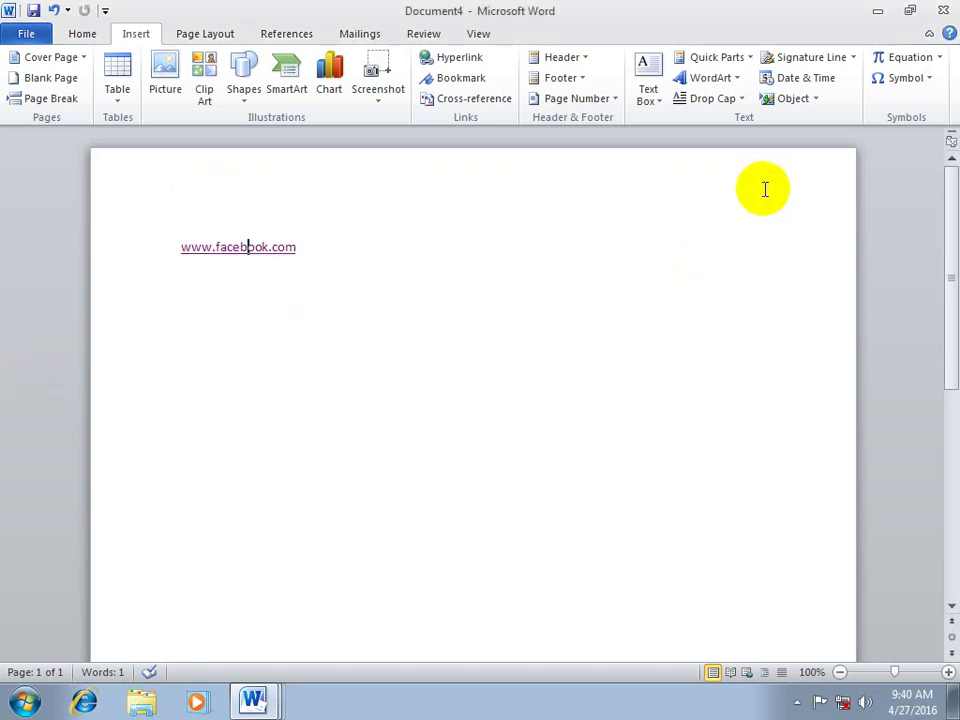
click(426, 60)
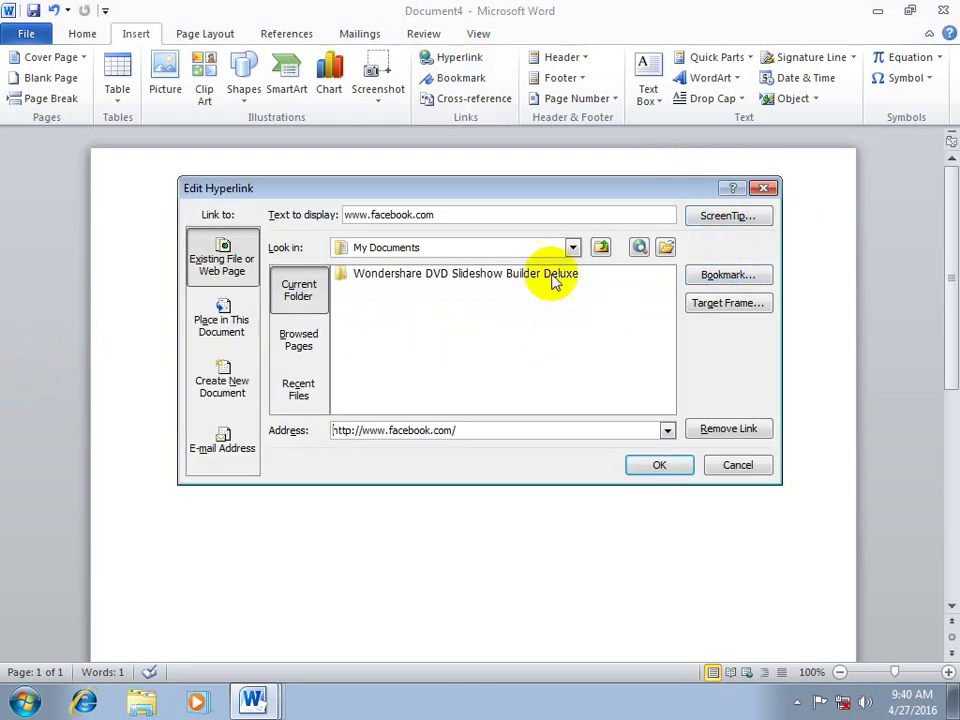
click(572, 247)
click(735, 468)
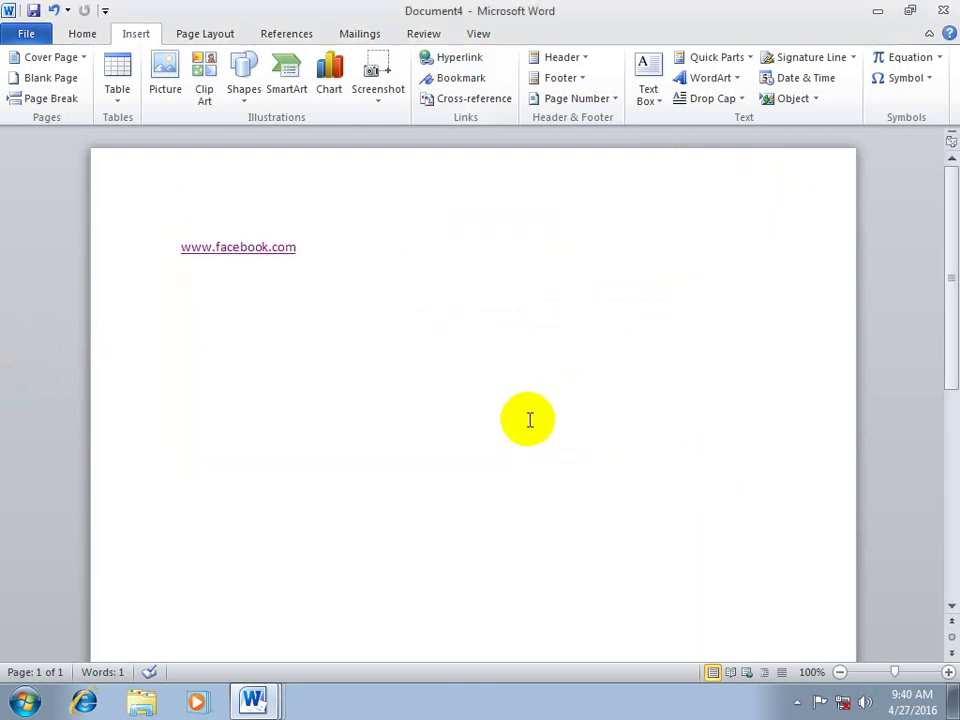
triple_click(209, 252)
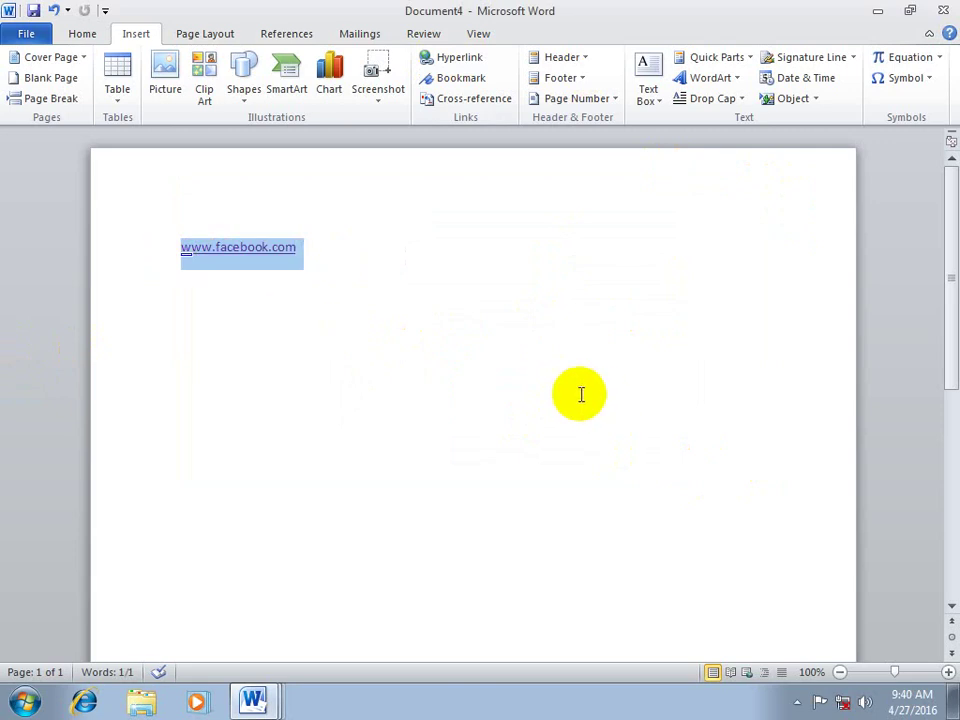
key(Delete)
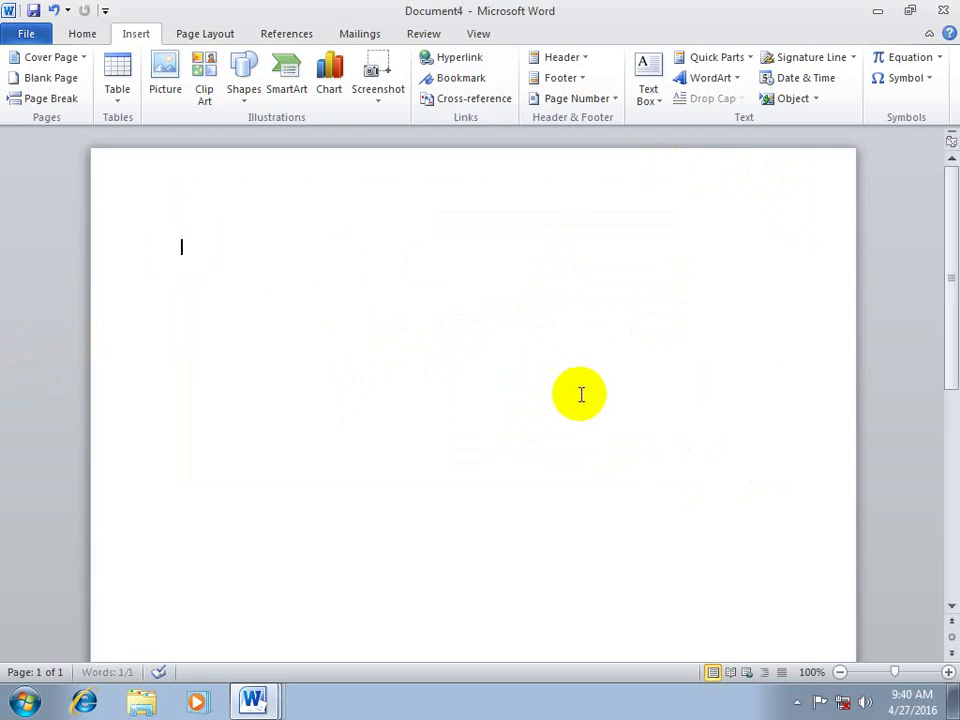
key(ctrl+n)
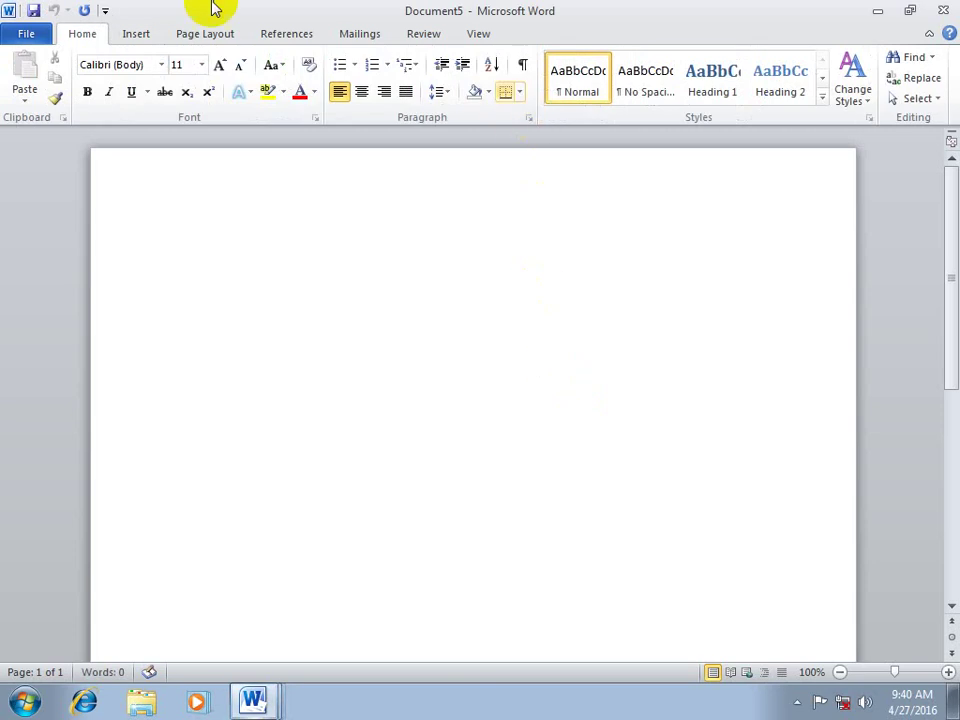
Step: Generate sample paragraphs with =rand() and repeat the insertion four times to fill the document
click(140, 36)
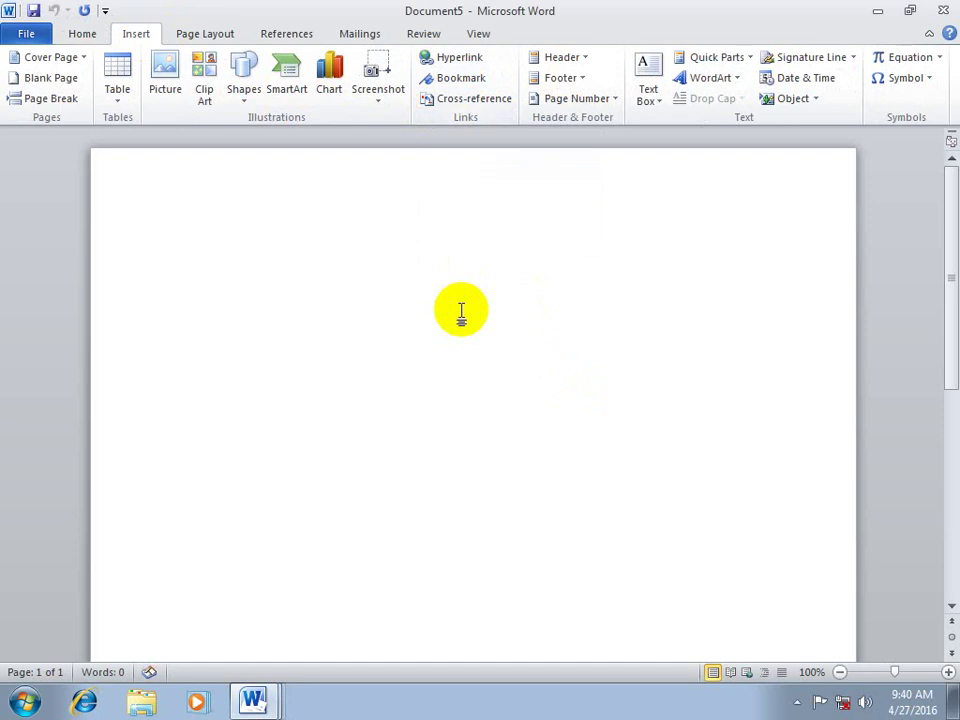
text(=rand())
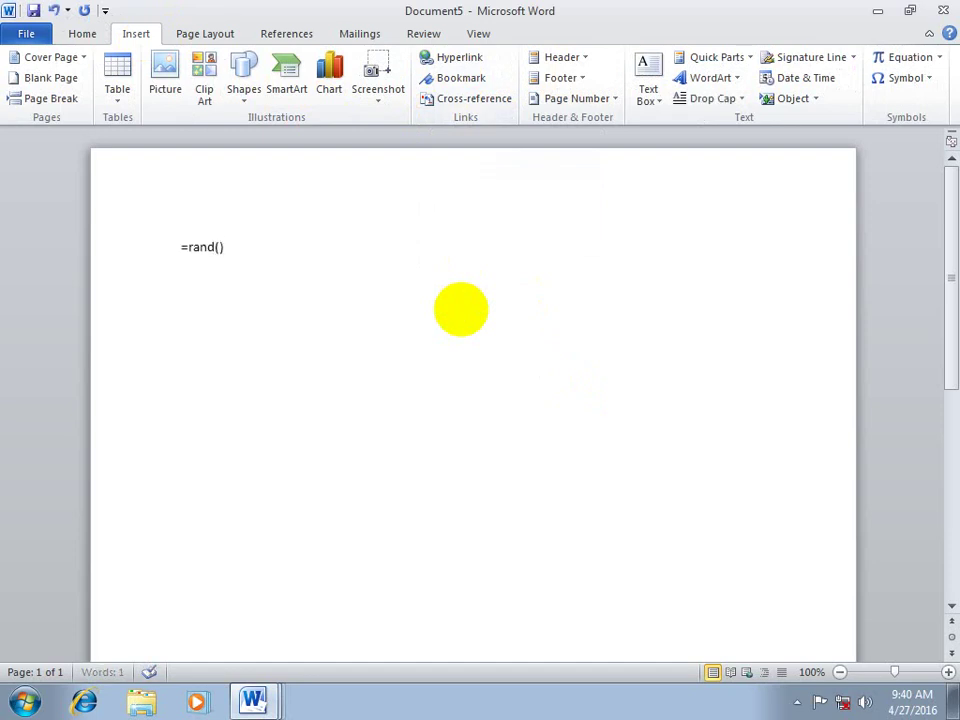
key(Return)
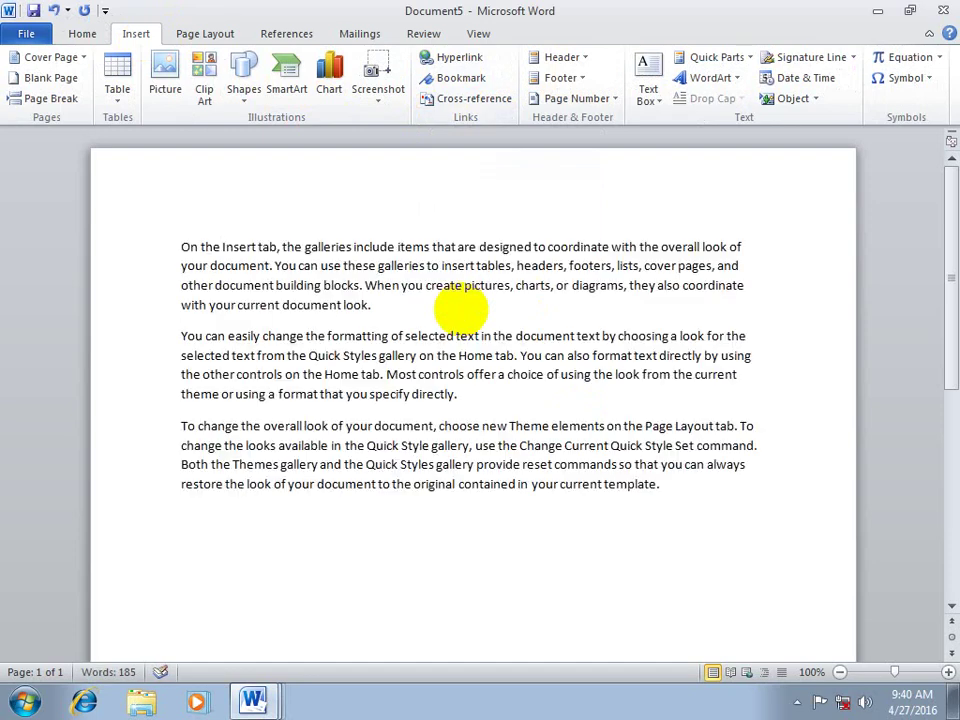
key(F4)
key(F4)
key(F4)
key(F4)
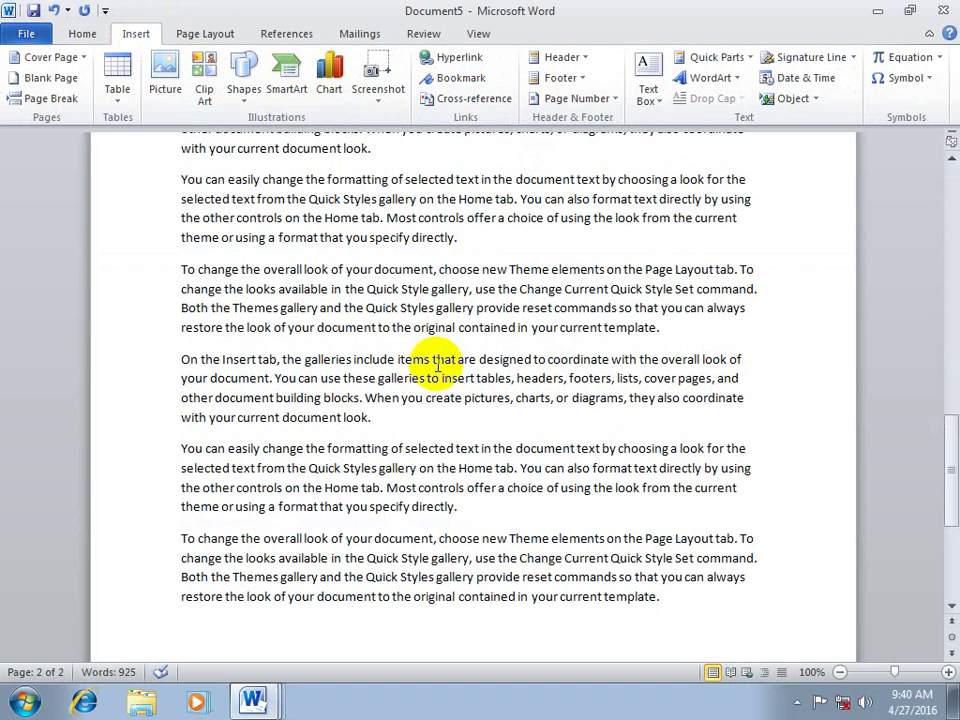
Step: Add a bookmark named firstday to the word "look." ending the second "On the Insert tab" paragraph on page 1
scroll(437, 366, up, 2)
drag(936, 467, 943, 321)
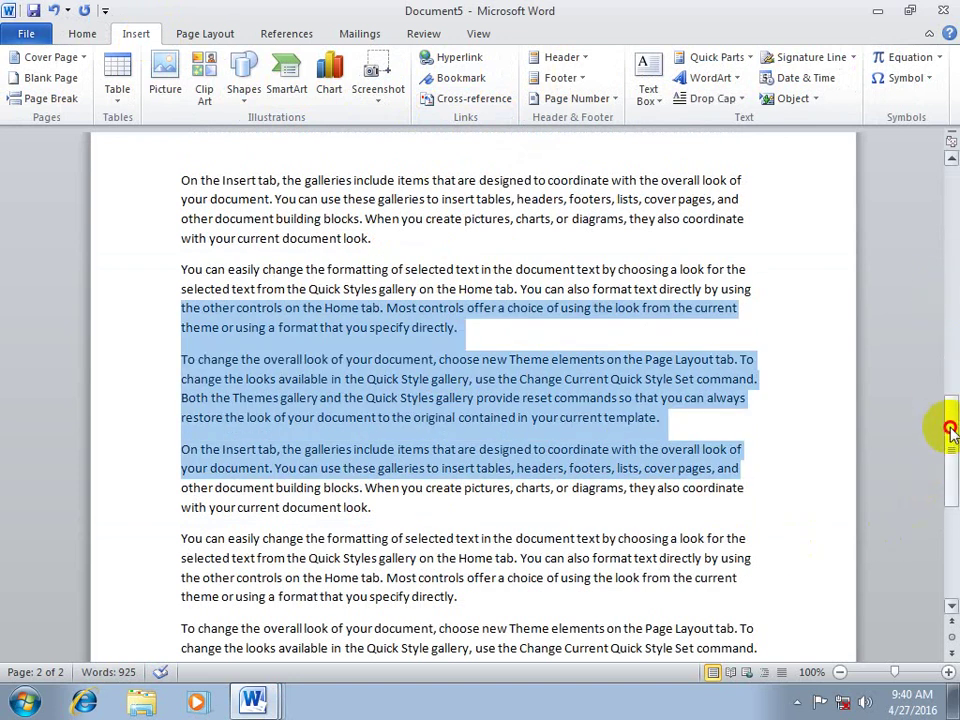
drag(950, 430, 944, 236)
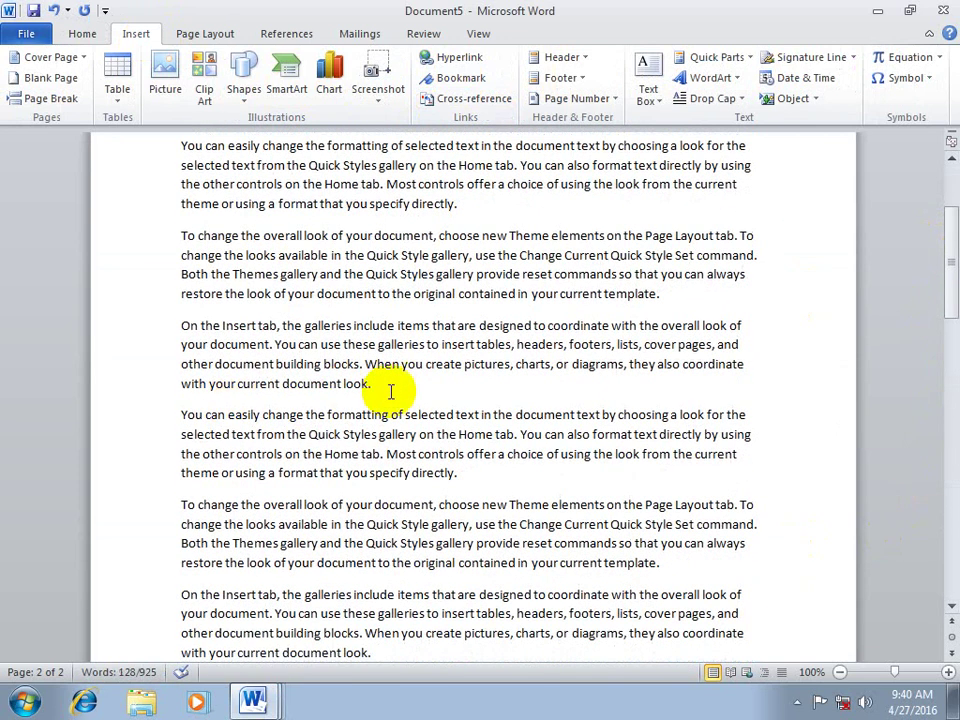
drag(383, 392, 347, 388)
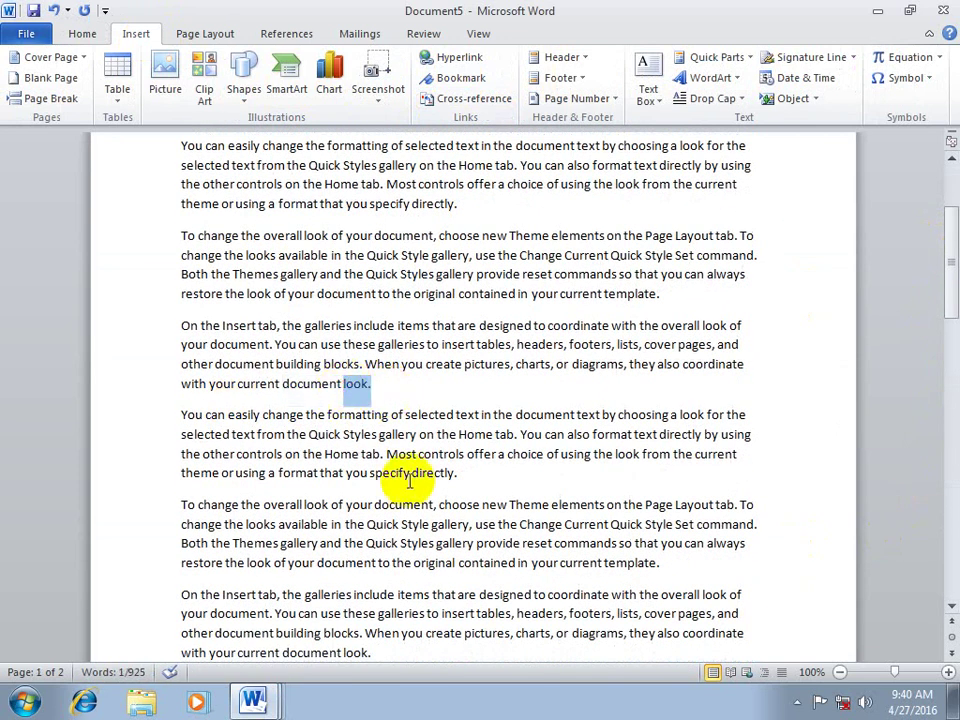
click(445, 78)
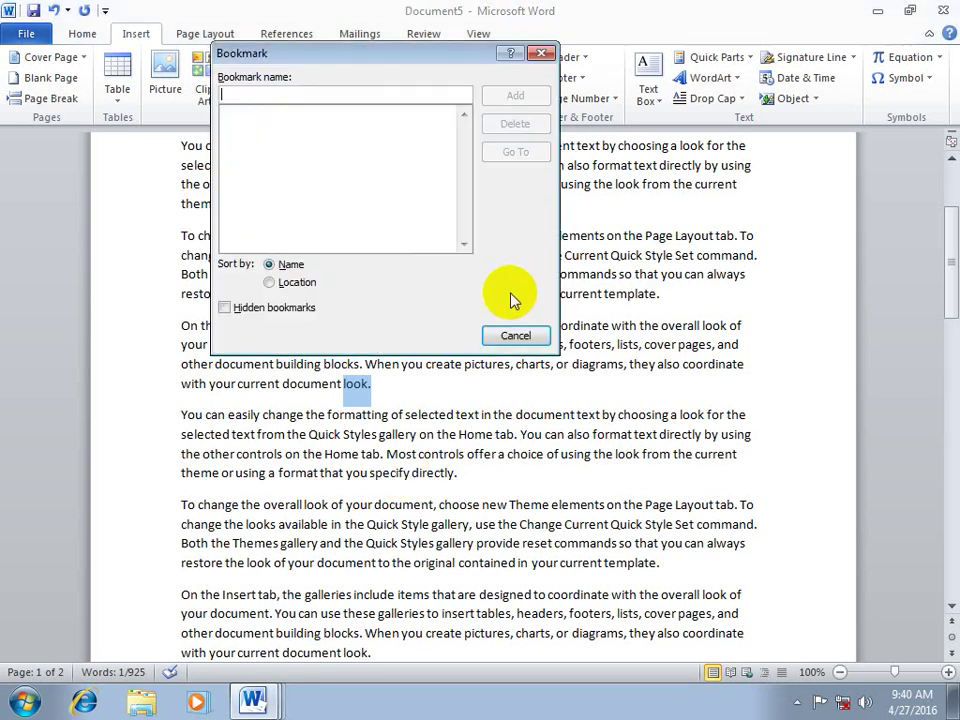
text(1daty)
key(BackSpace)
key(BackSpace)
key(BackSpace)
key(BackSpace)
key(BackSpace)
text(firs)
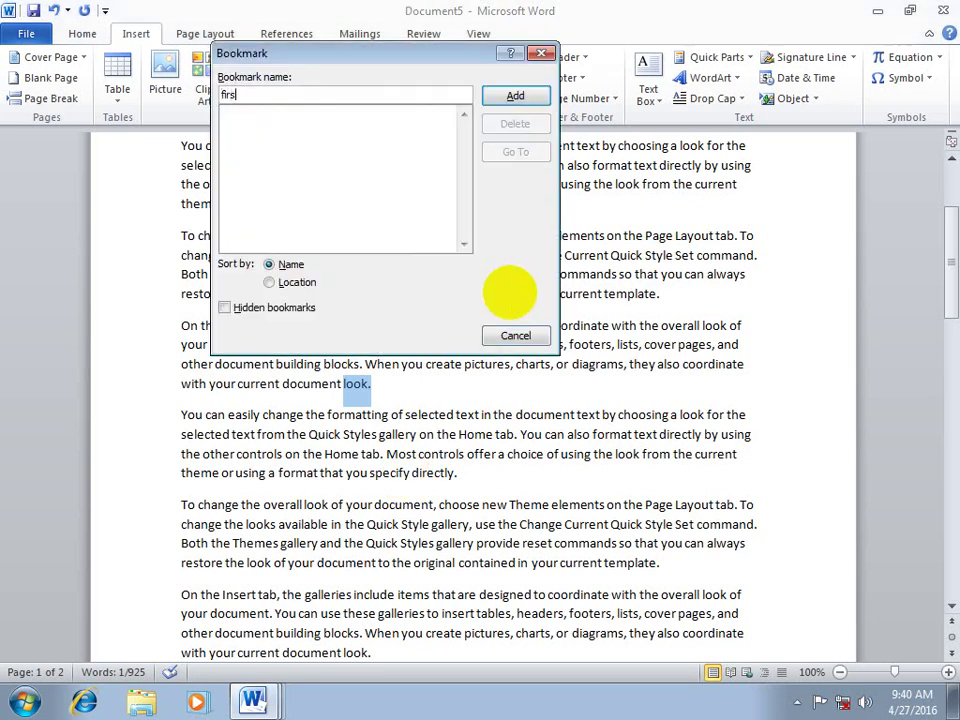
text(tday)
click(510, 98)
Step: Add a bookmark named secondday to the word "look." ending the last "On the Insert tab" paragraph on page 1
drag(945, 300, 950, 370)
drag(354, 320, 372, 320)
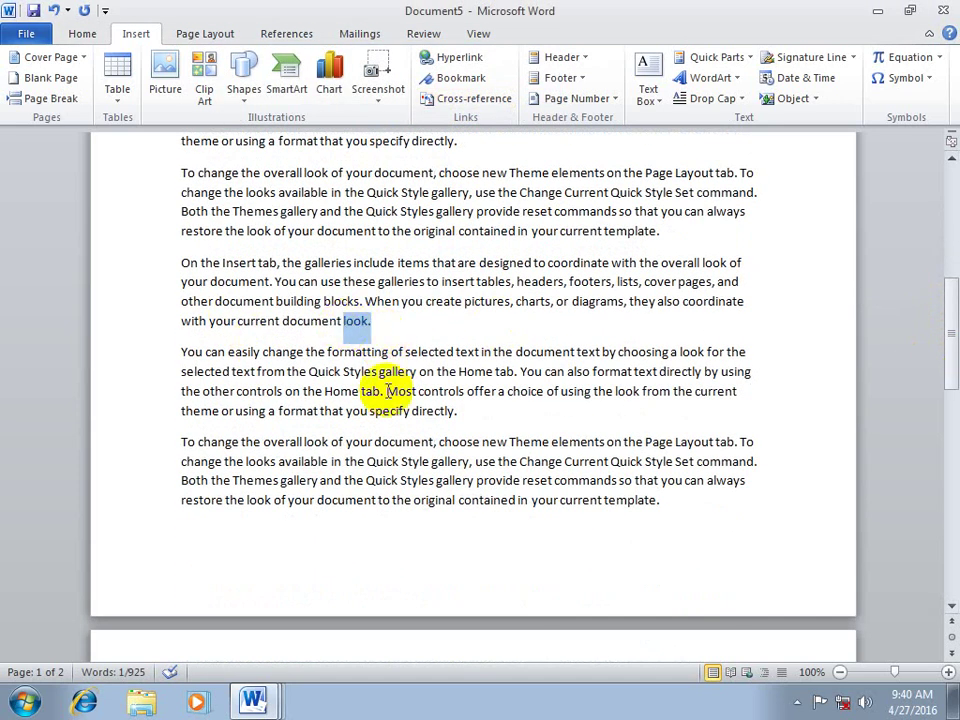
click(458, 78)
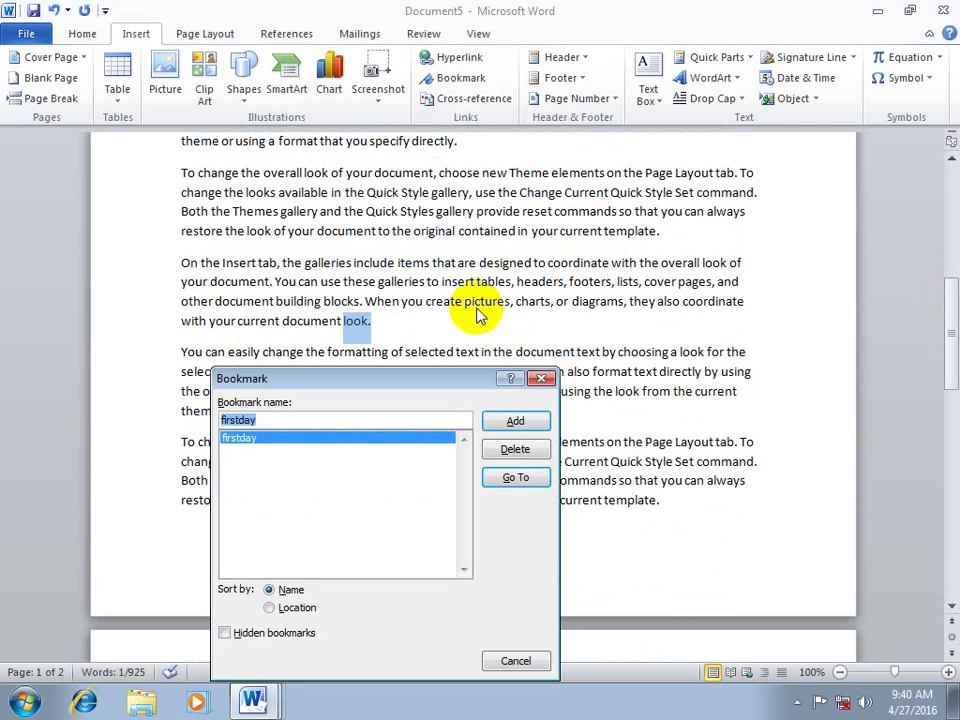
text(s)
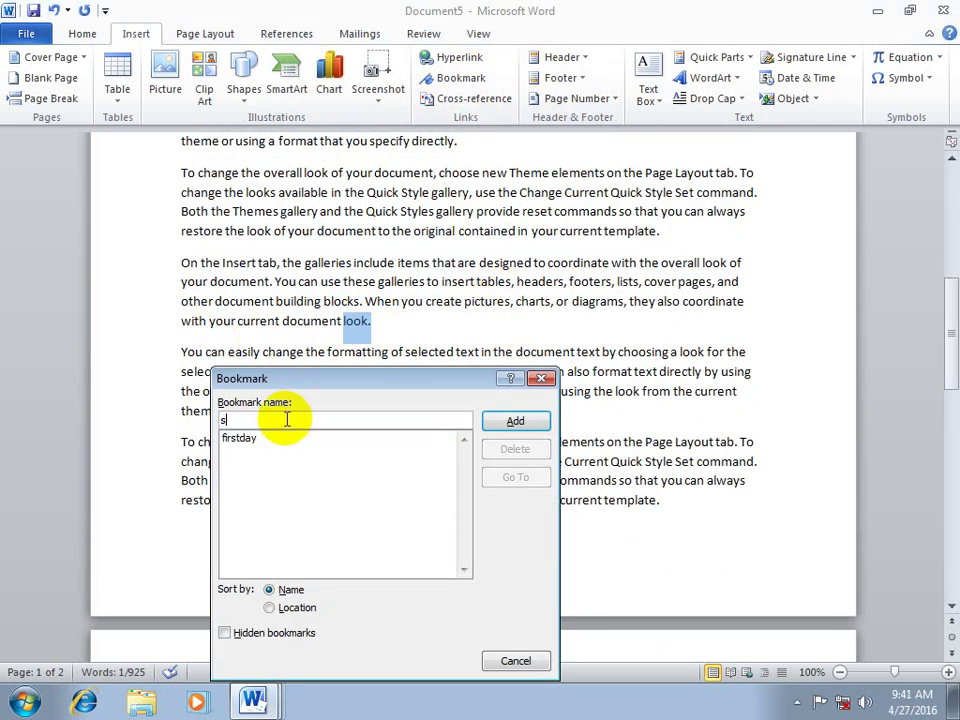
text(ce)
text(ondday)
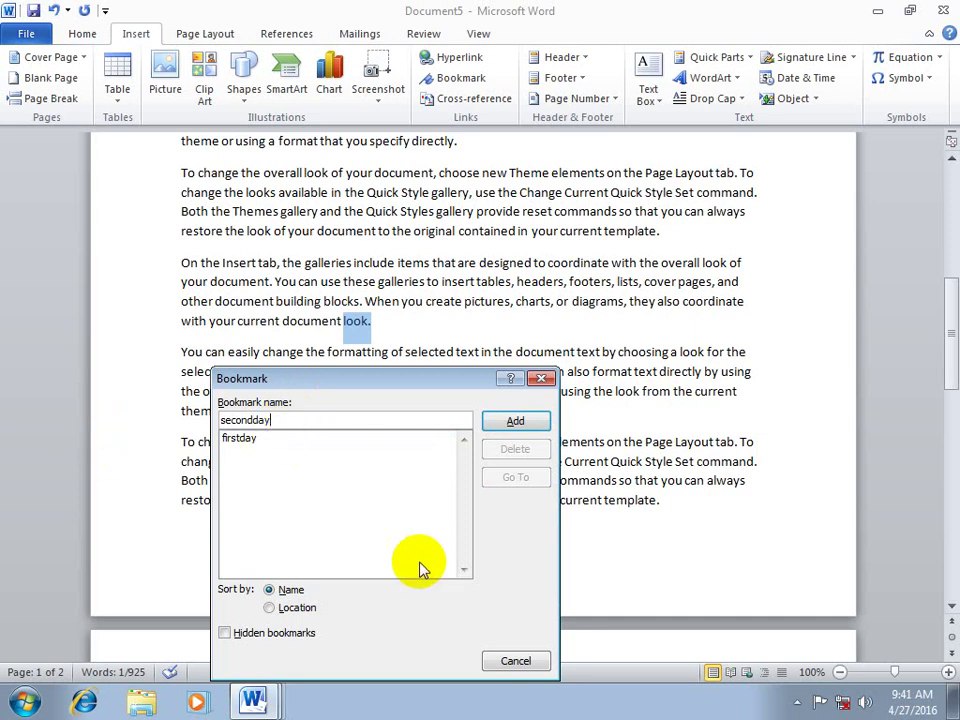
click(519, 421)
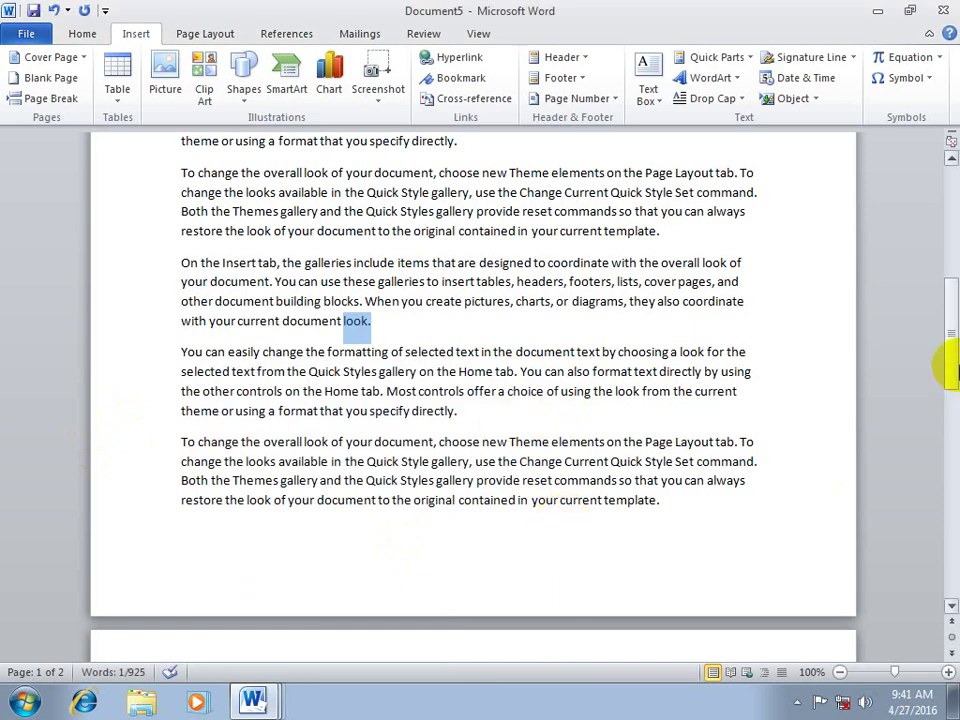
Step: Add a bookmark named thirdday to the words "a choice" in the document's second paragraph
drag(951, 360, 951, 240)
click(487, 367)
drag(541, 374, 497, 376)
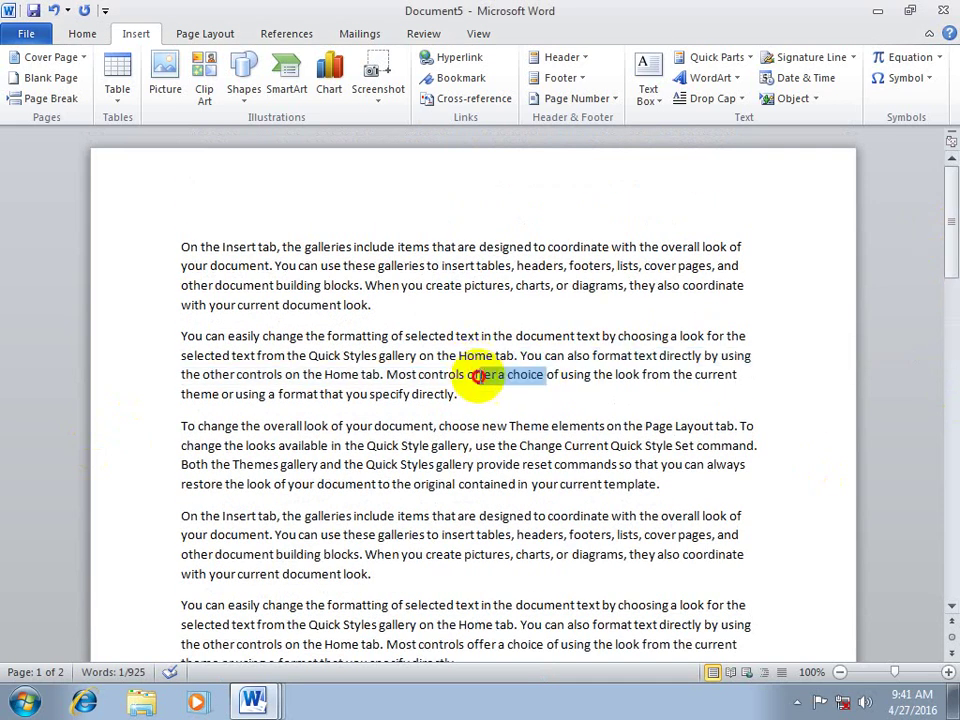
click(446, 78)
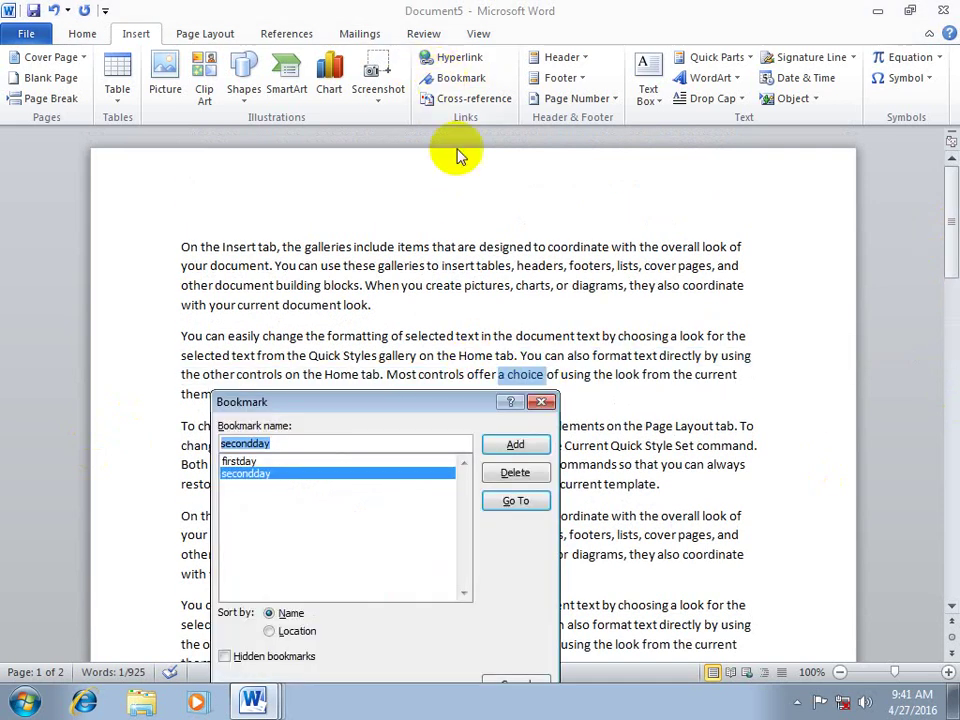
key(BackSpace)
text(th)
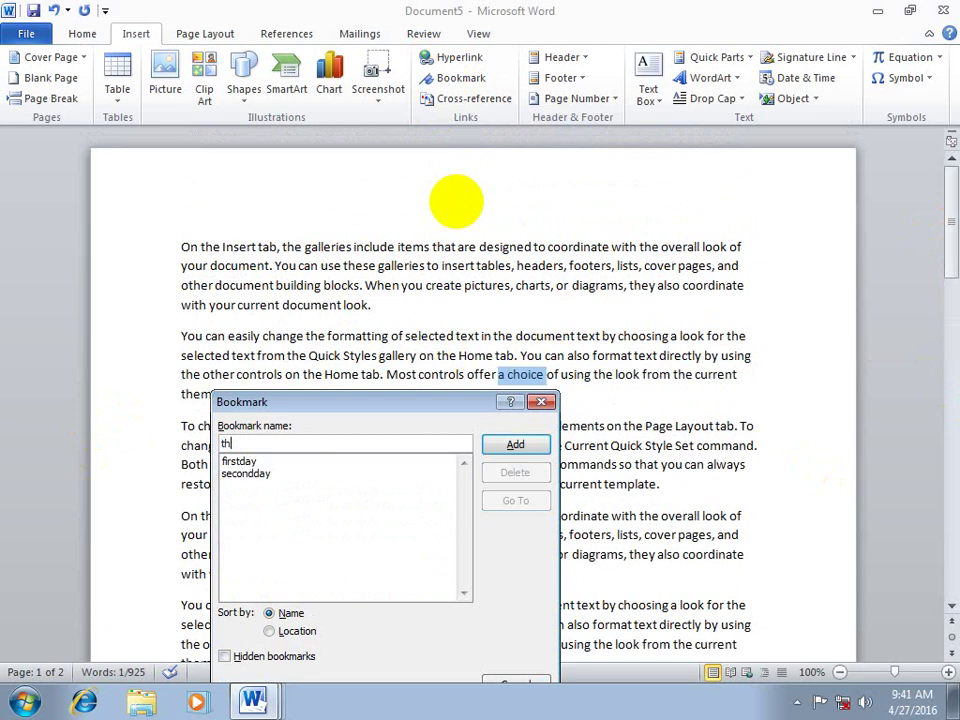
text(irddayu)
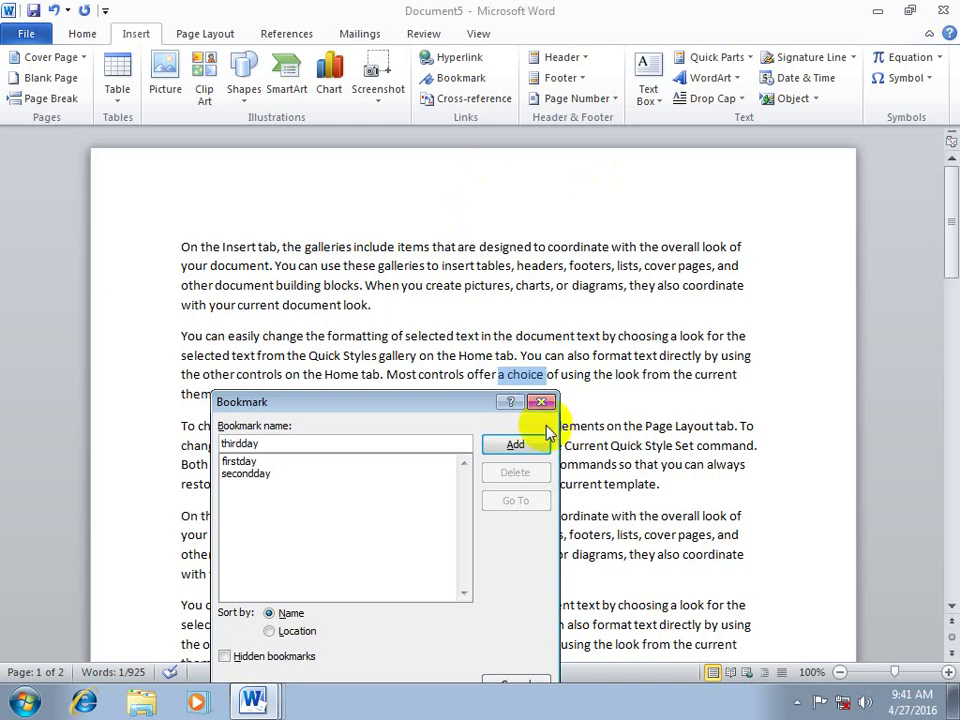
click(515, 444)
Step: Place the cursor at the start of the document and go to the firstday bookmark
scroll(635, 517, down, 2)
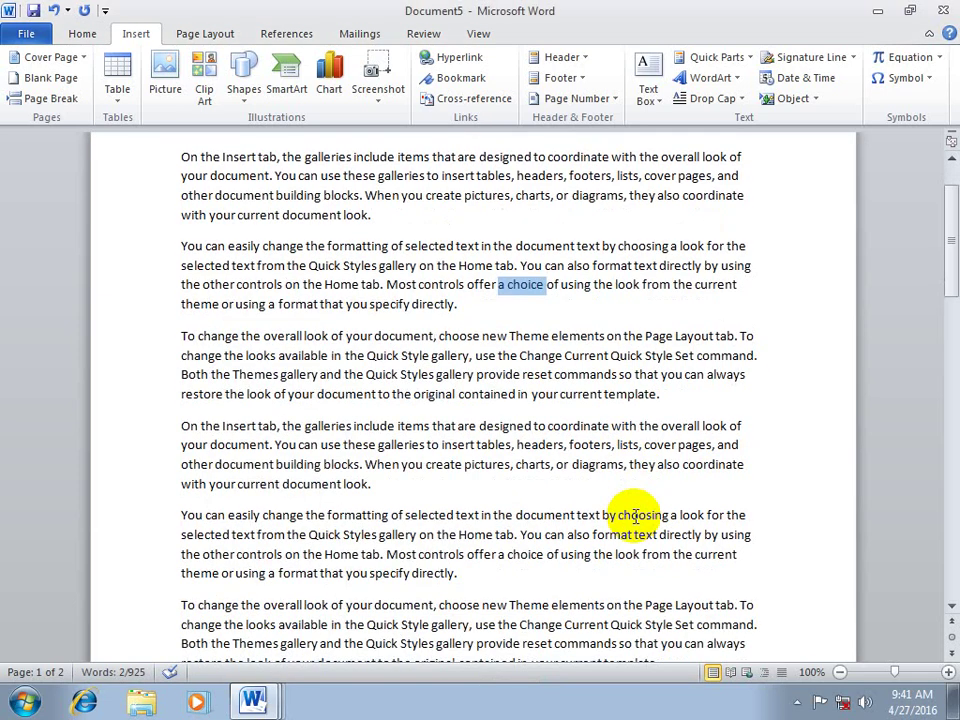
scroll(622, 514, up, 2)
click(183, 247)
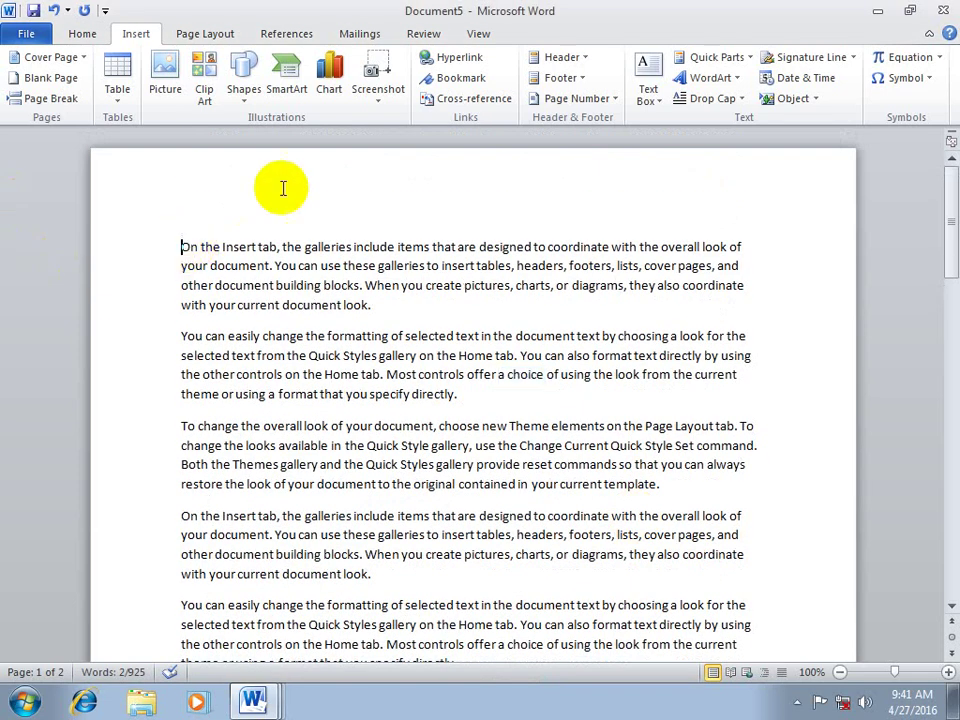
click(455, 78)
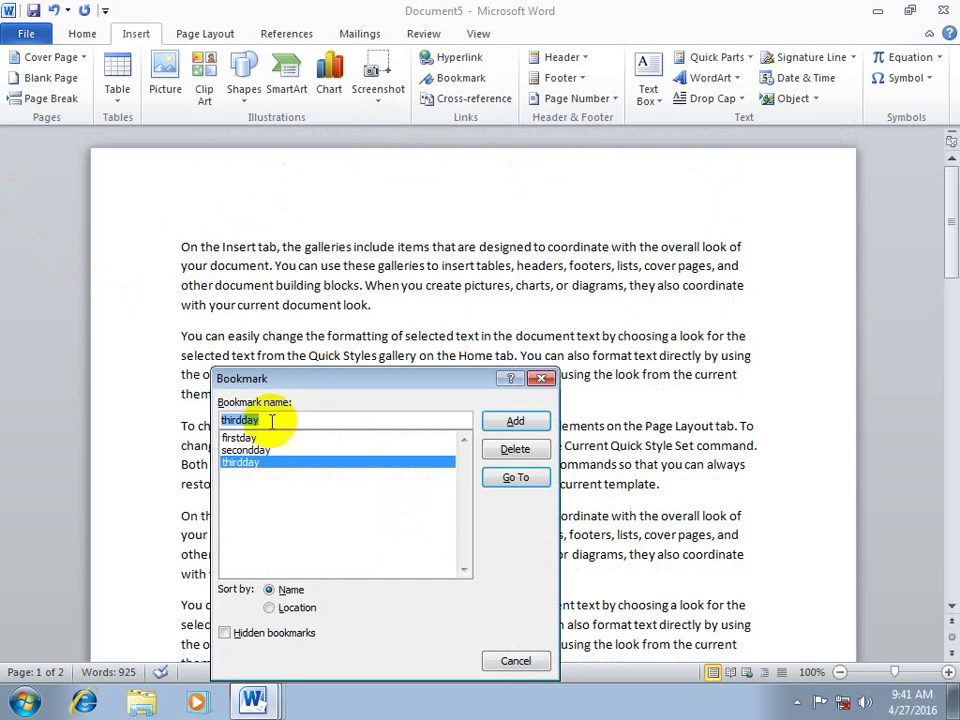
click(240, 438)
click(505, 478)
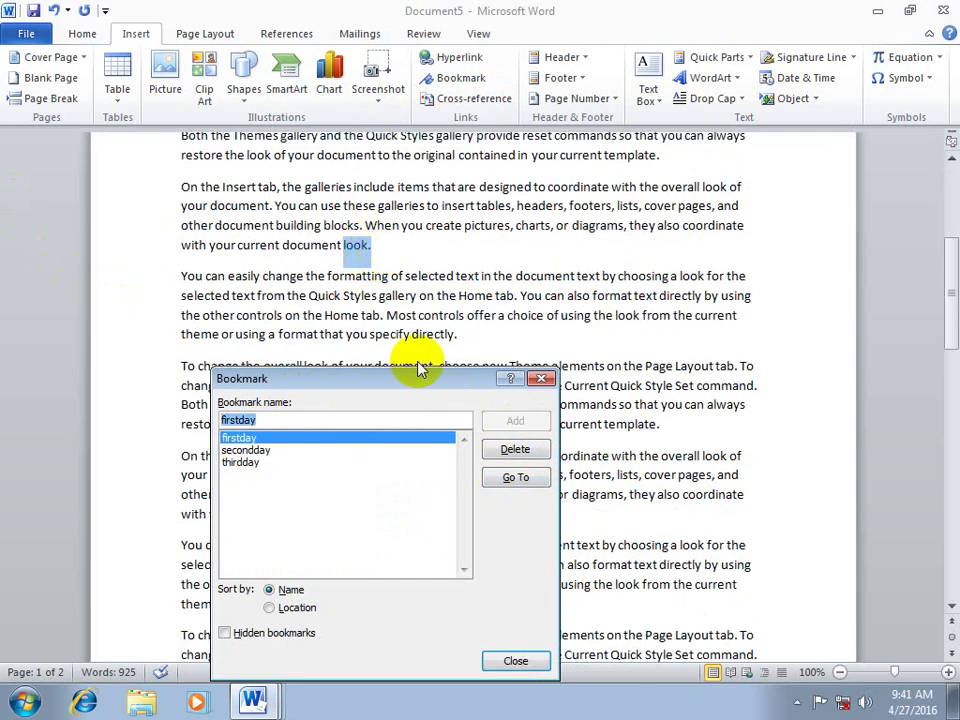
Step: Go to the secondday bookmark and after that to the thirdday bookmark
click(246, 451)
click(516, 479)
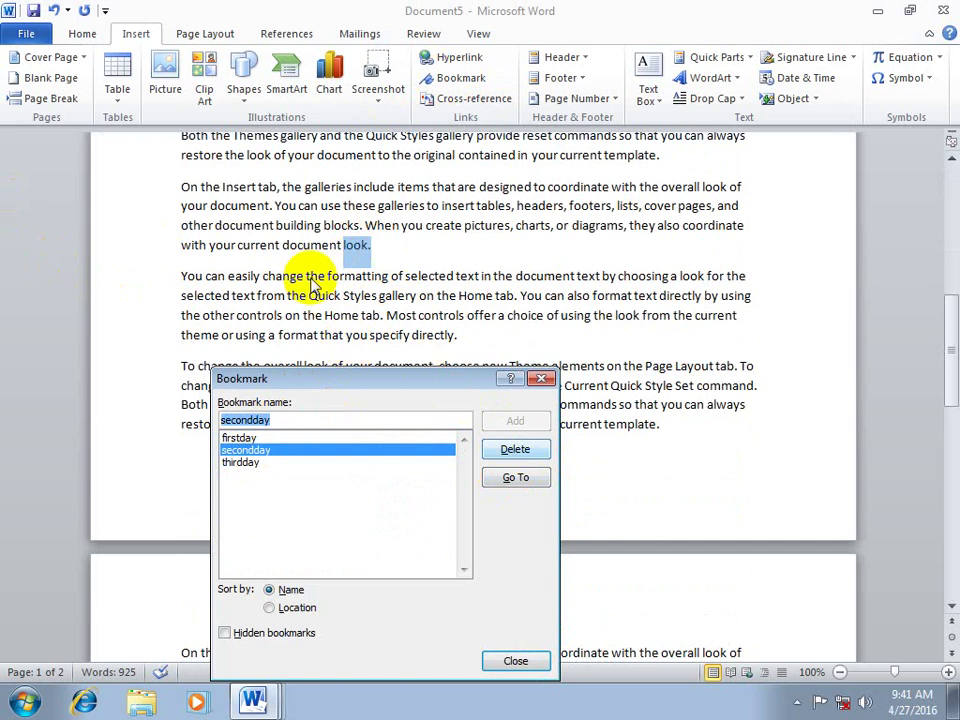
click(240, 462)
click(527, 477)
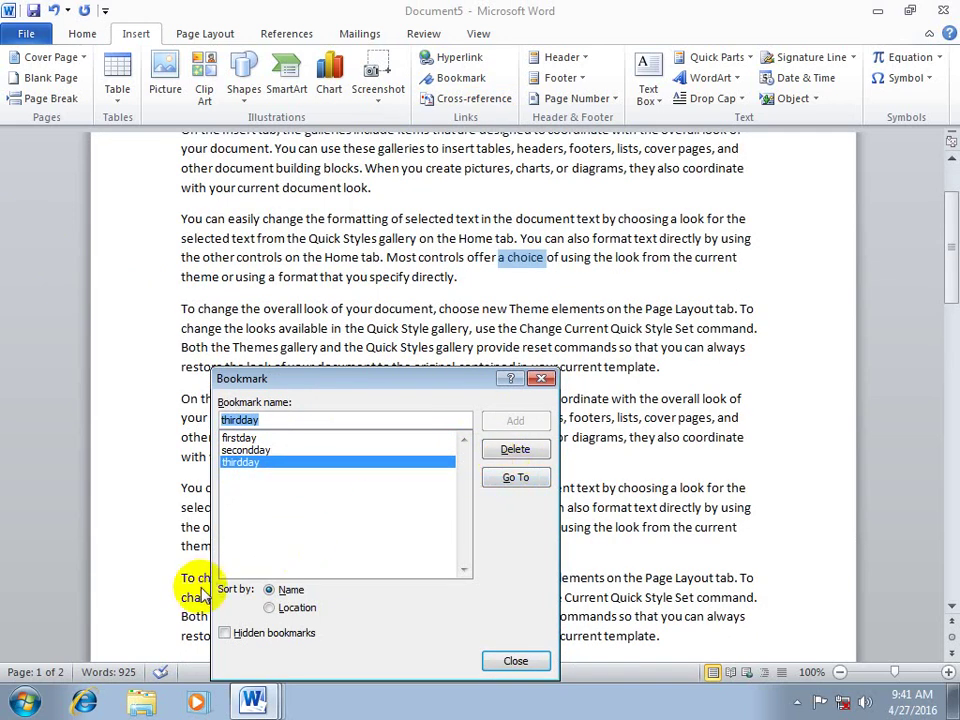
Step: Try sorting the bookmark list by location, return it to sorting by name, and close the bookmark dialog
click(284, 594)
click(271, 608)
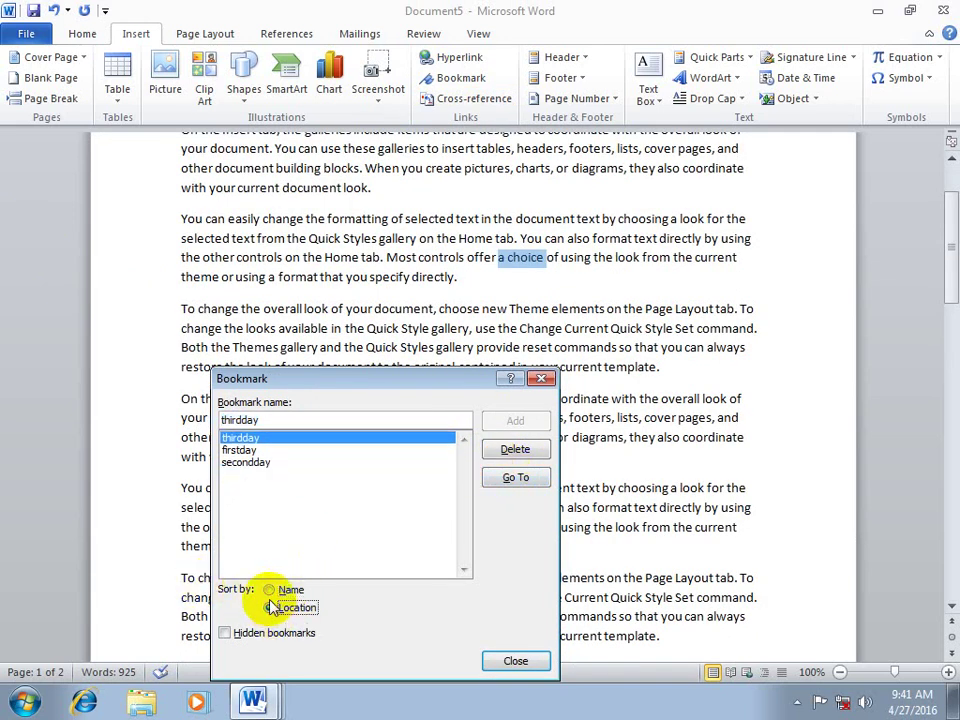
click(270, 590)
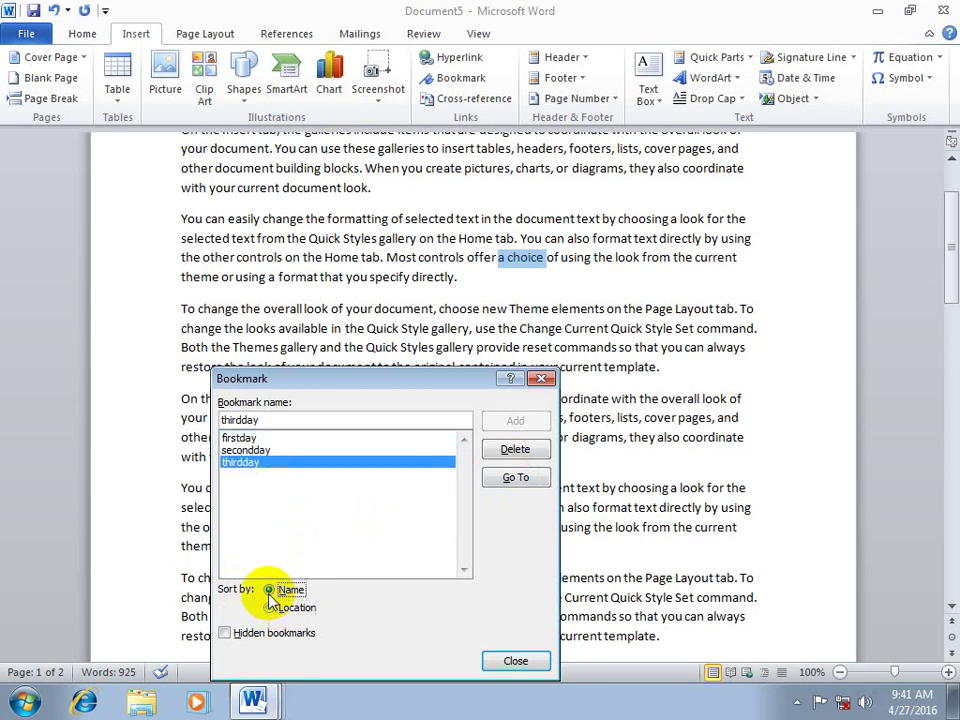
click(272, 604)
click(270, 591)
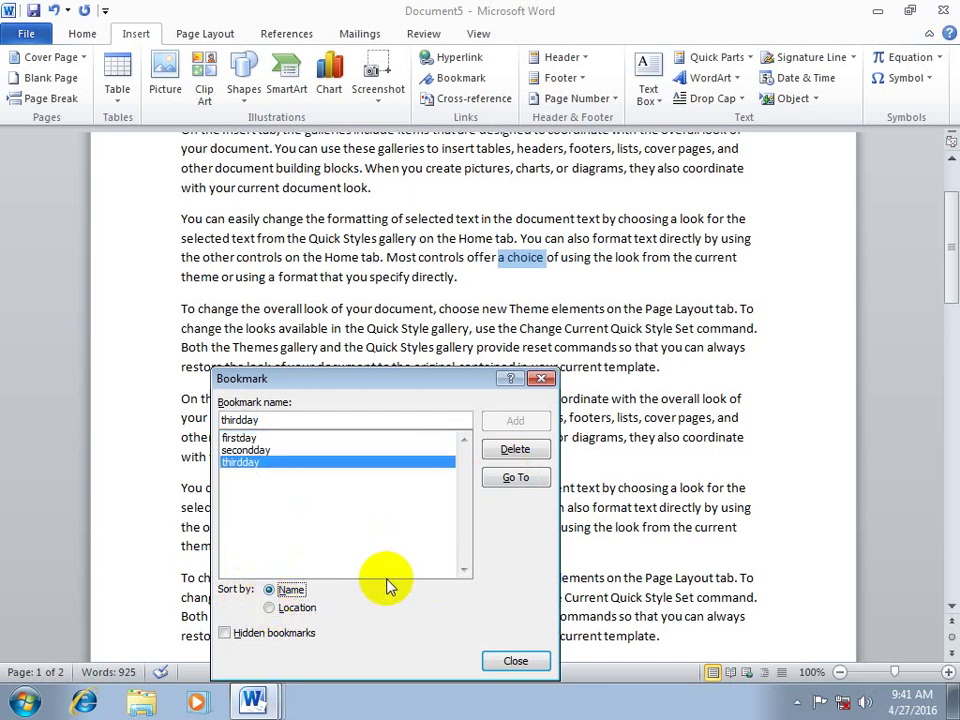
click(541, 378)
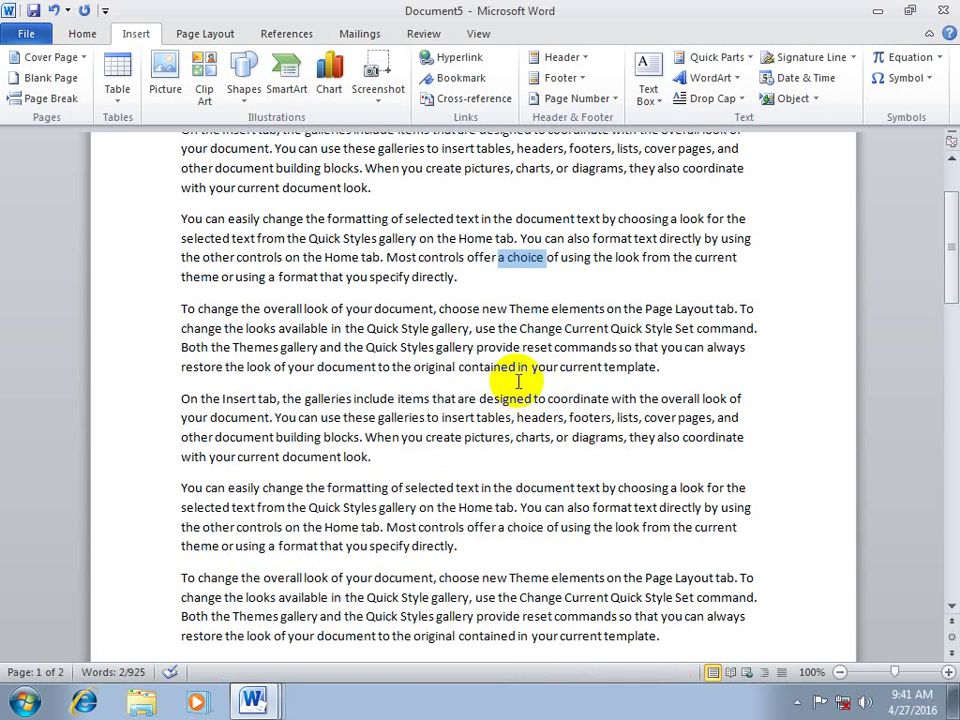
Step: Insert a page break after the last paragraph of the document to start a new page
click(509, 243)
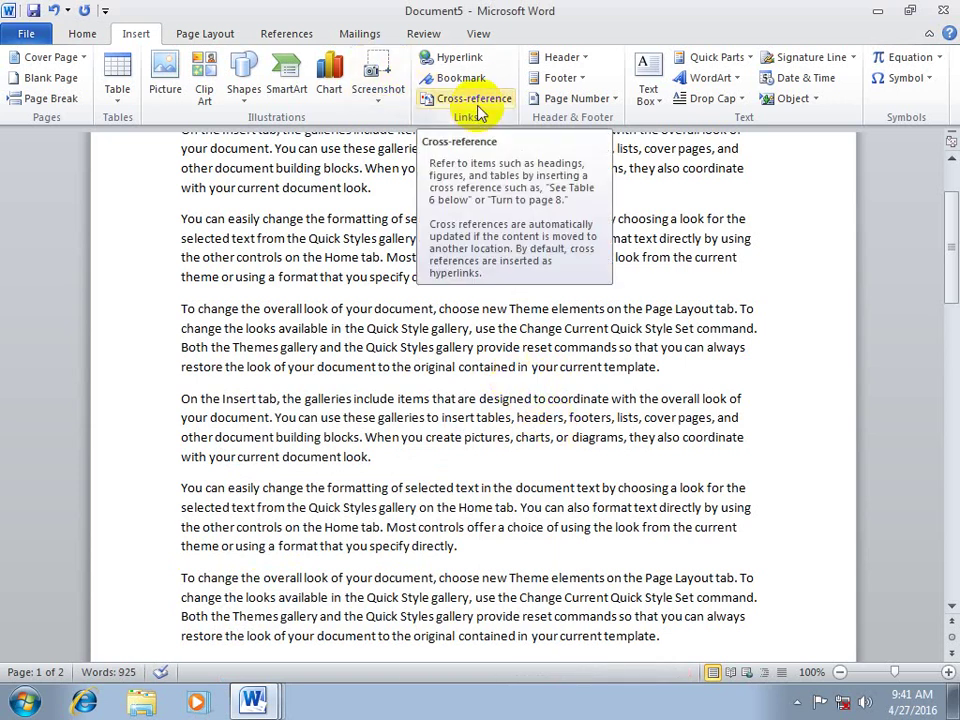
drag(943, 251, 950, 345)
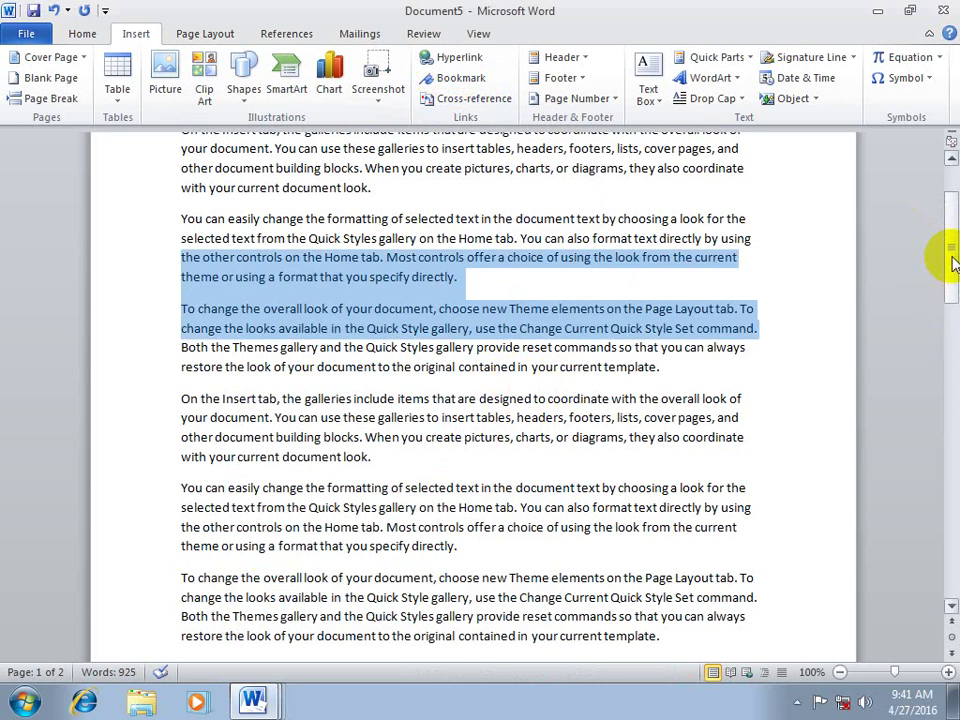
drag(943, 255, 930, 550)
click(585, 345)
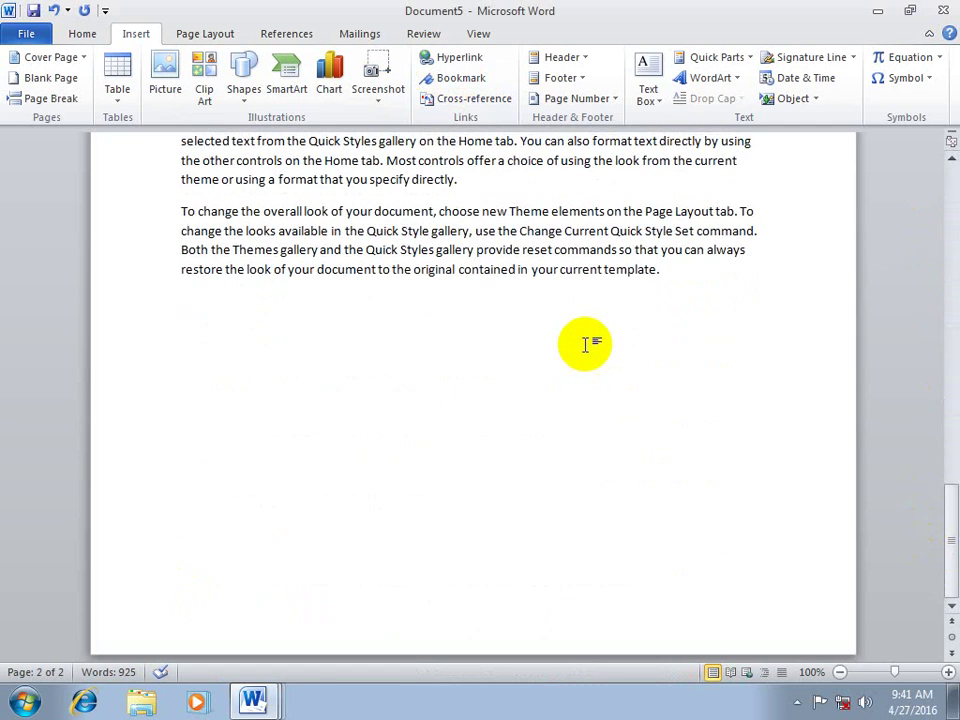
key(ctrl+Return)
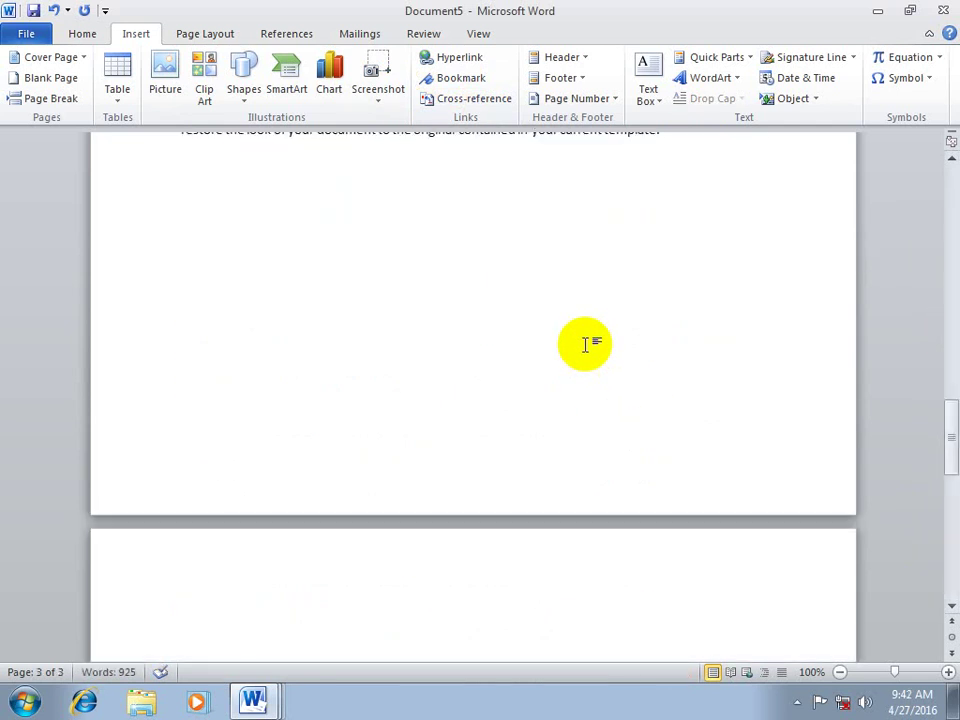
Step: Insert a hyperlinked cross-reference to the bookmark text of firstday on the new page and close the dialog
click(477, 100)
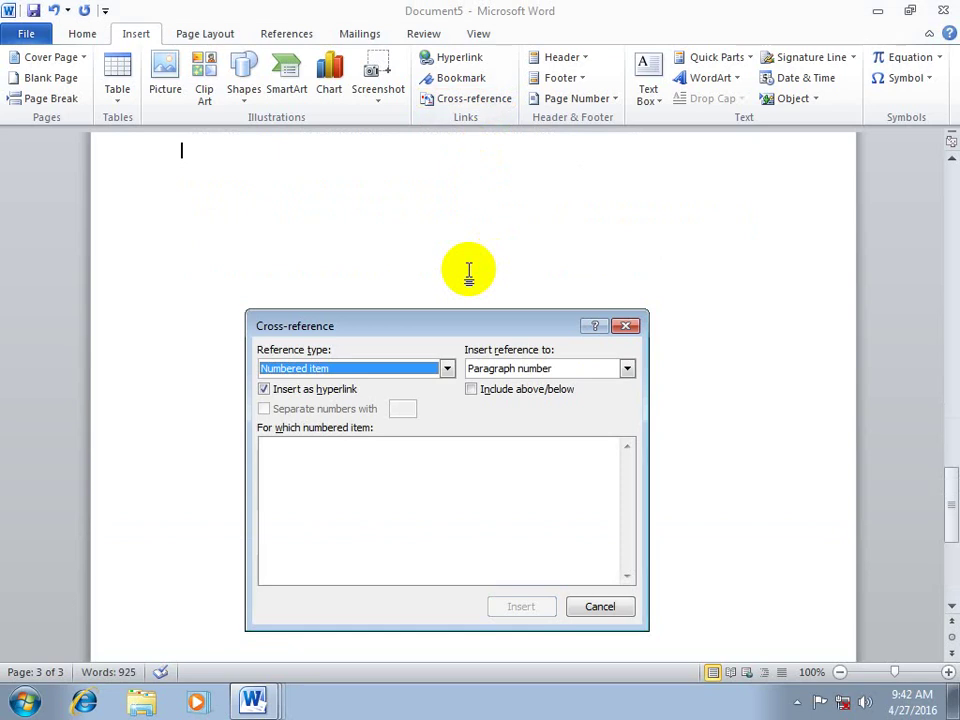
drag(452, 316, 454, 294)
click(447, 347)
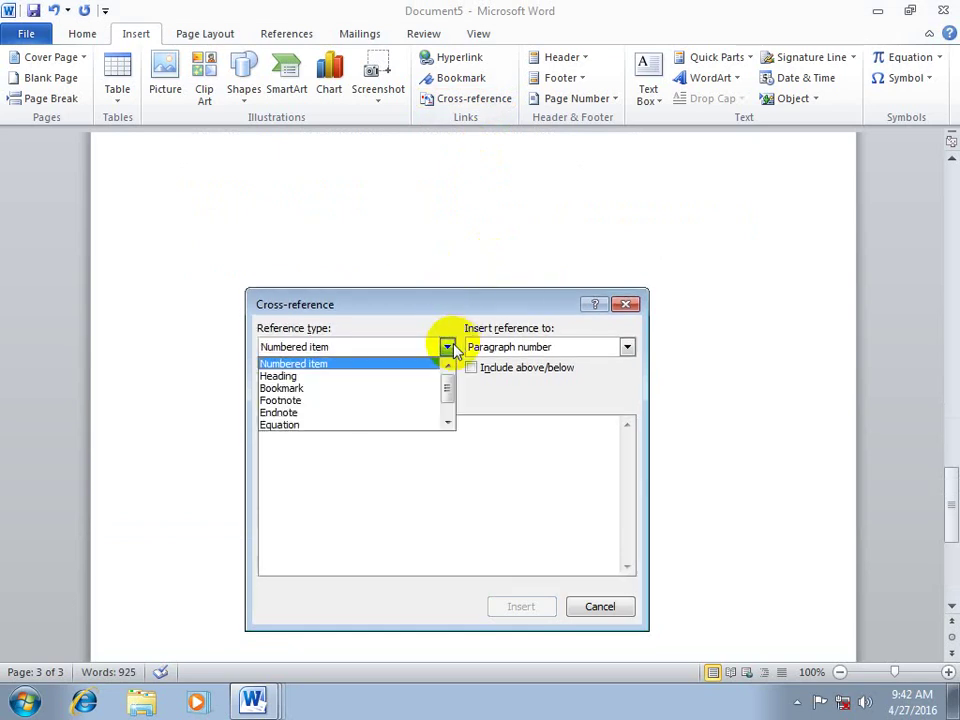
click(288, 389)
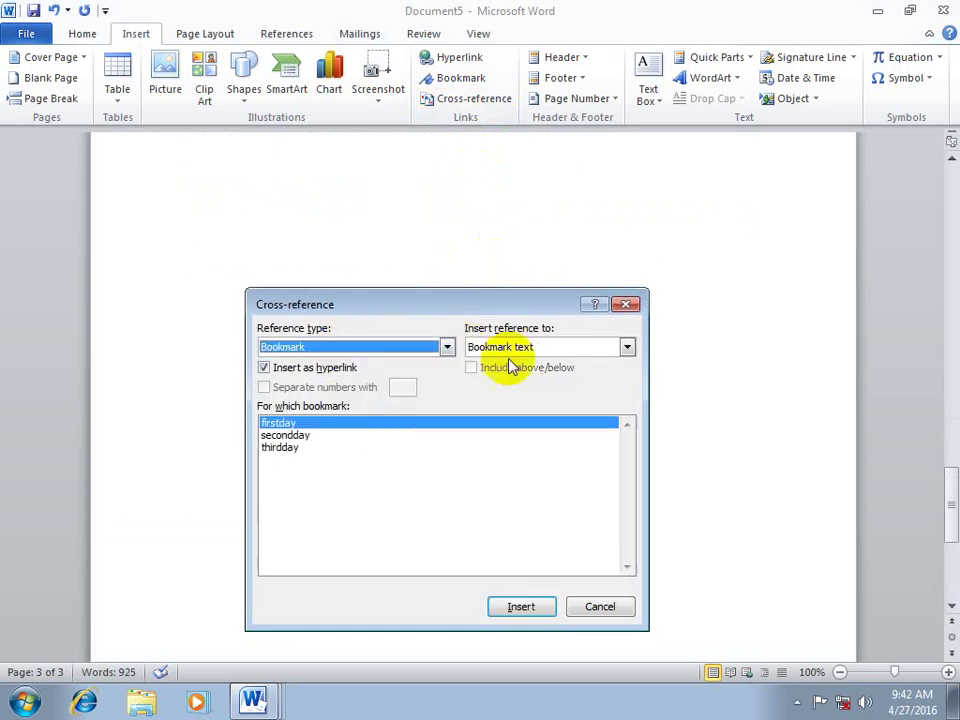
click(523, 606)
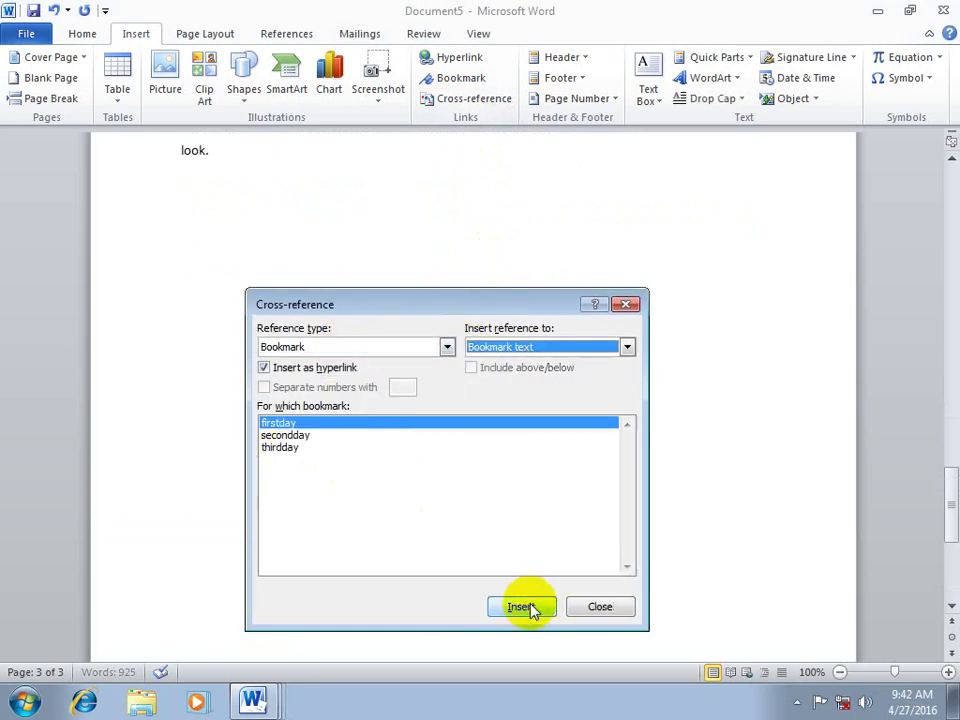
click(600, 607)
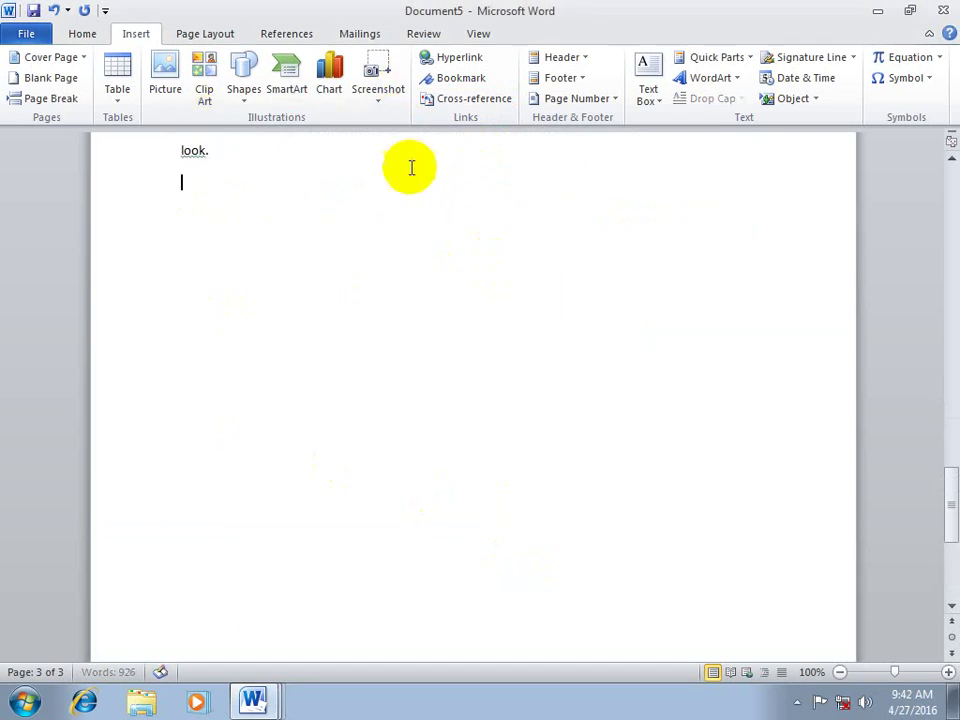
Step: Reassign the secondday and thirdday bookmarks to the empty line below the inserted "look." on page 3
click(461, 78)
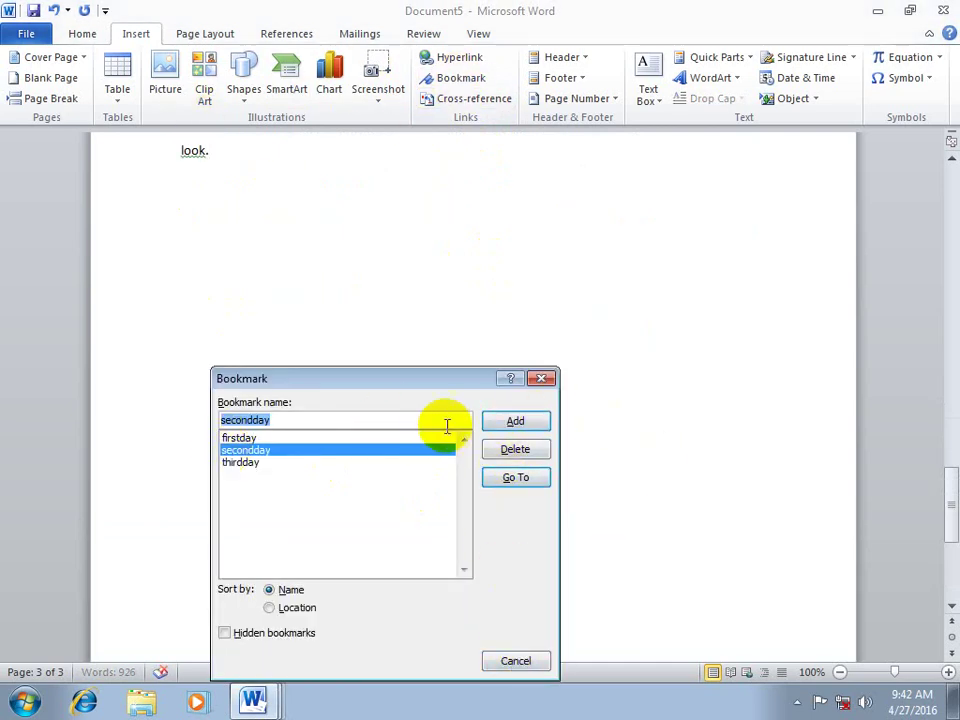
click(518, 420)
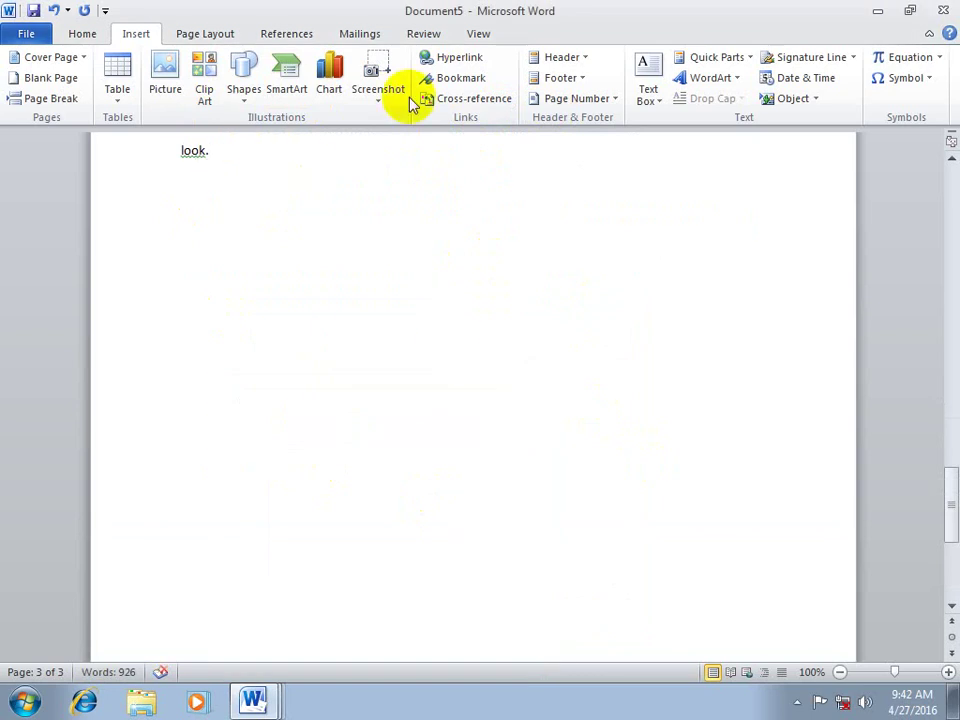
click(455, 78)
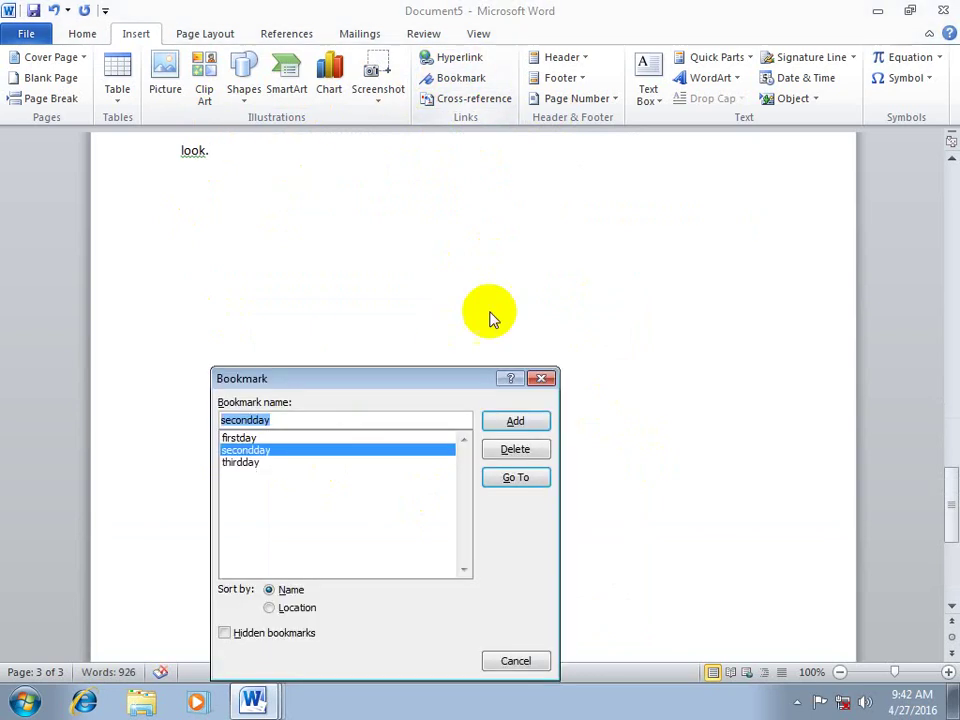
click(240, 462)
click(532, 421)
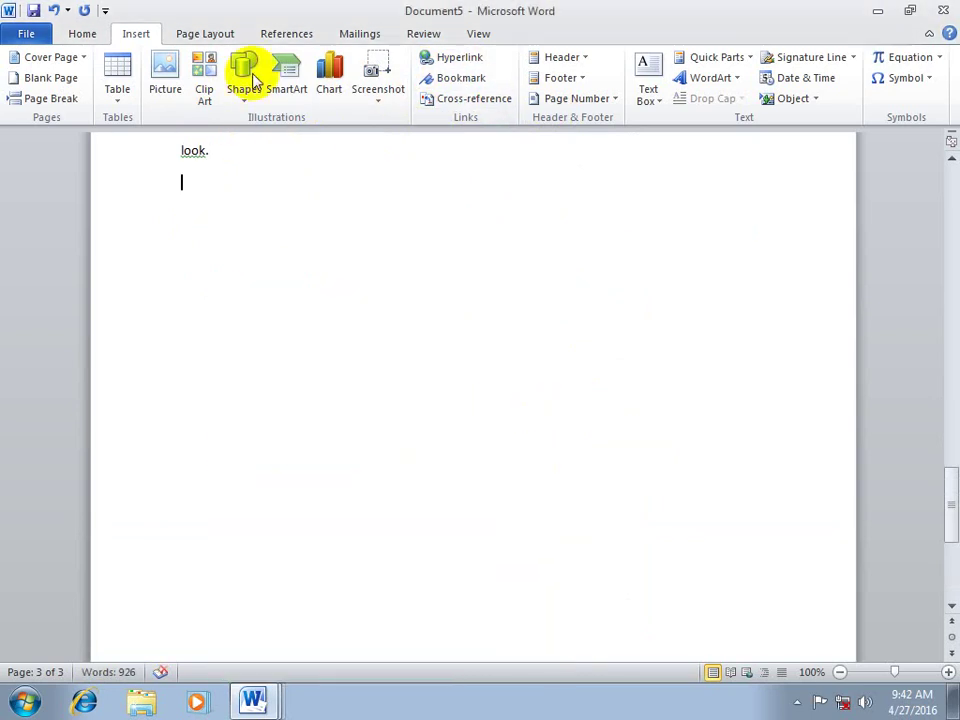
Step: Enter "China" in a new blank document and enlarge the word to 17 pt
scroll(190, 220, up, 1)
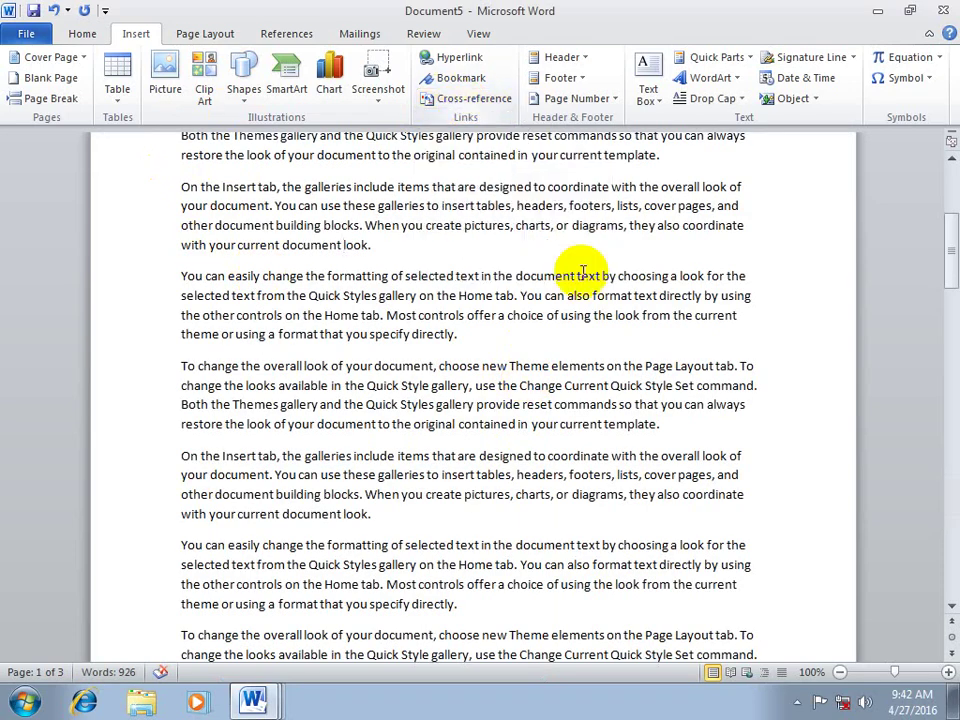
key(ctrl+n)
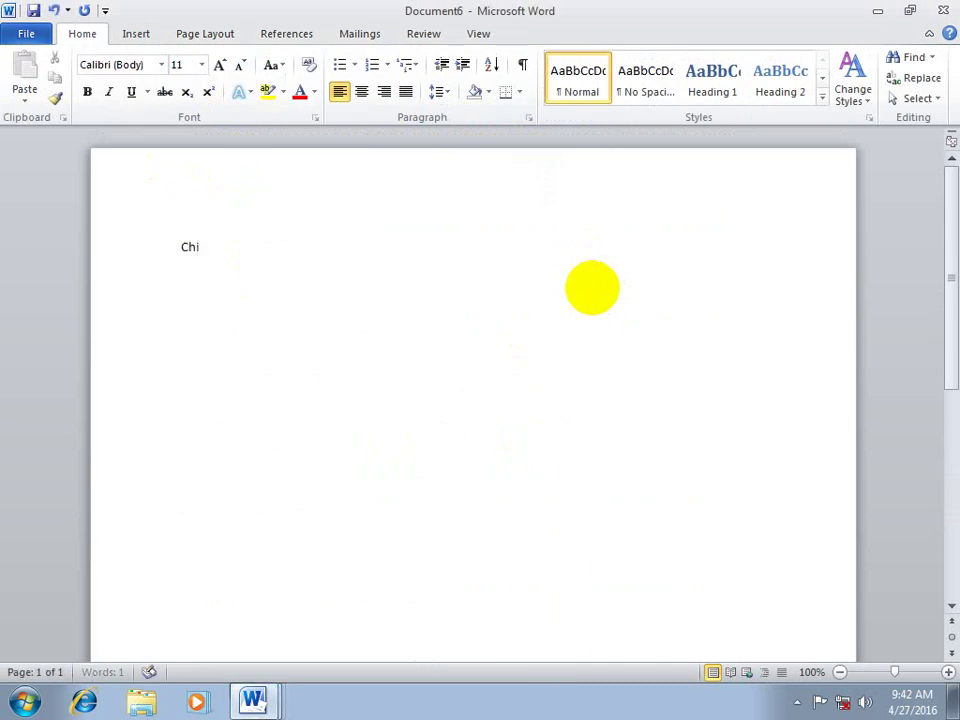
drag(214, 250, 51, 264)
key(ctrl+bracketright)
key(ctrl+bracketright)
key(ctrl+bracketright)
key(ctrl+bracketright)
key(ctrl+bracketright)
key(ctrl+bracketright)
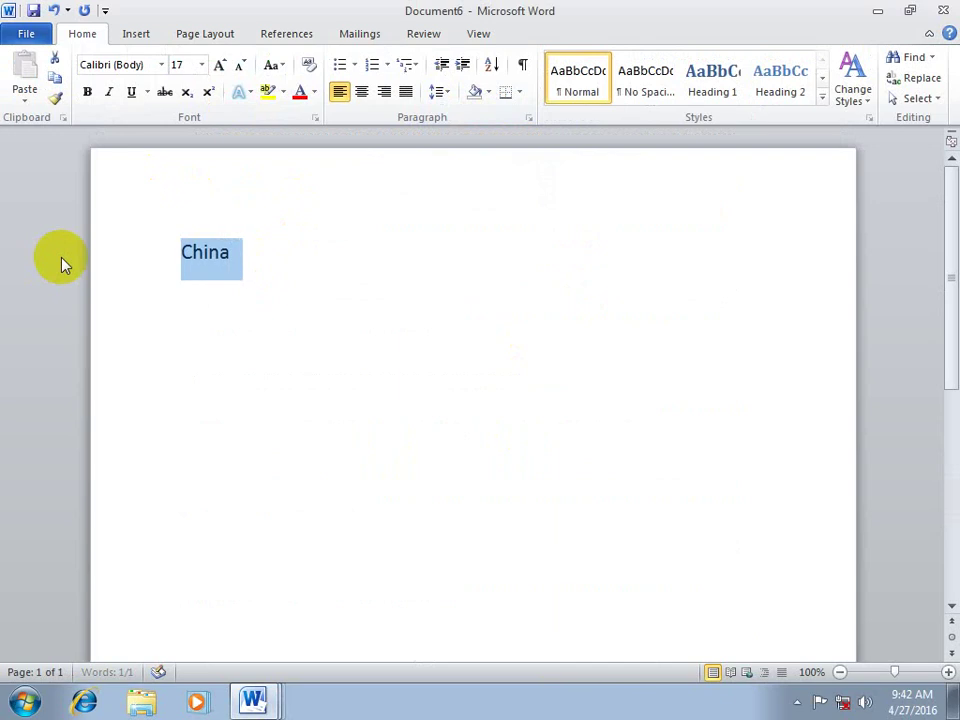
Step: Apply the Heading 1 style to "China" and generate paragraphs of sample text below it with the =rand function
key(ctrl+alt+1)
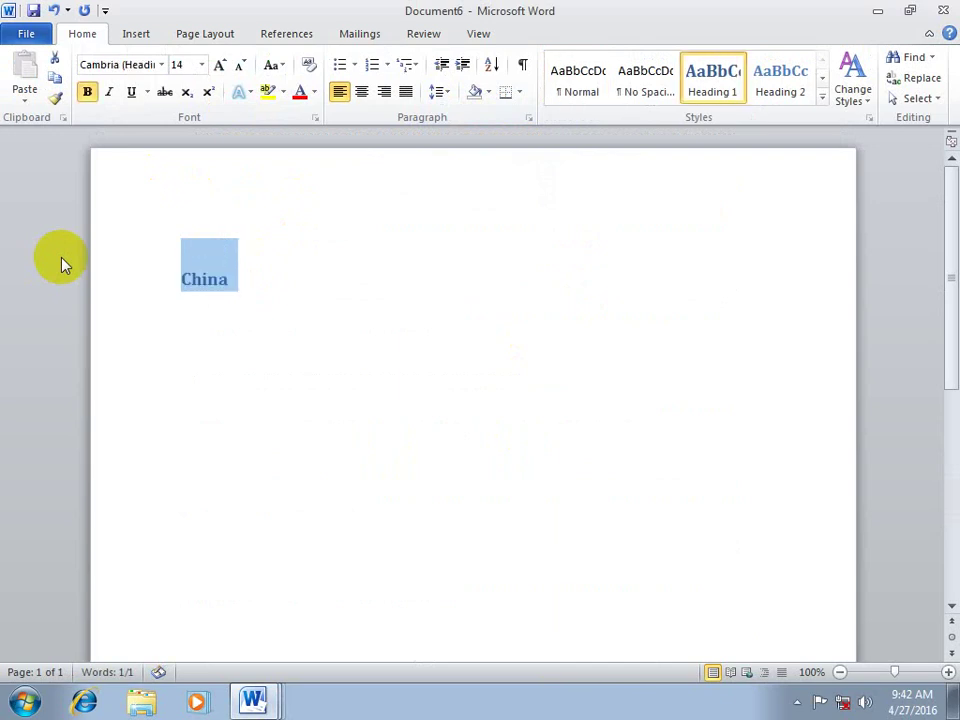
click(281, 276)
key(Return)
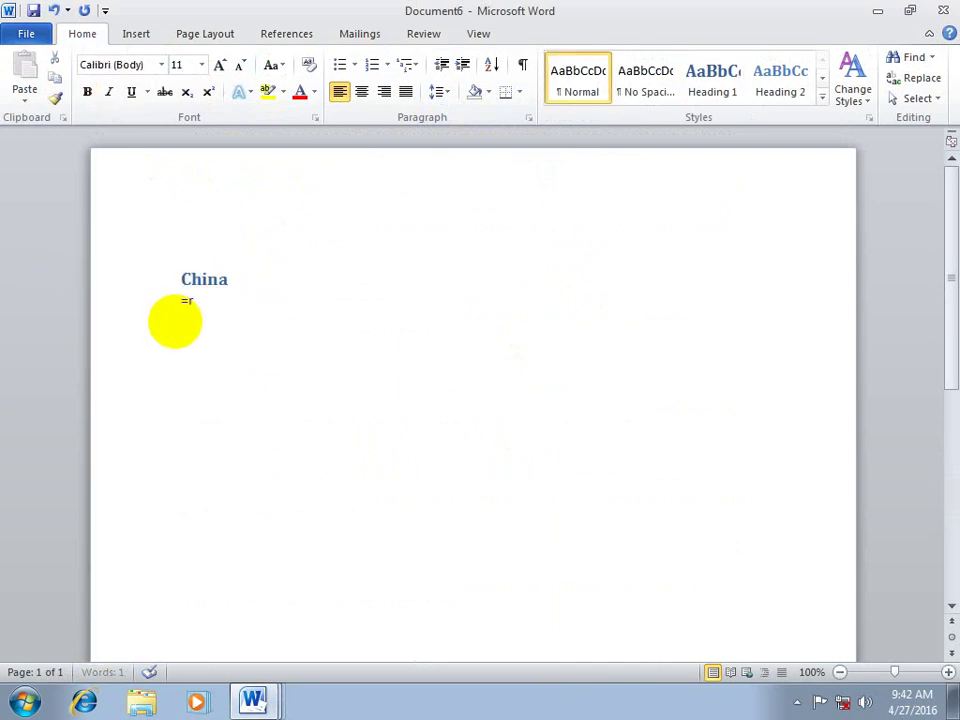
text(=rand())
key(Return)
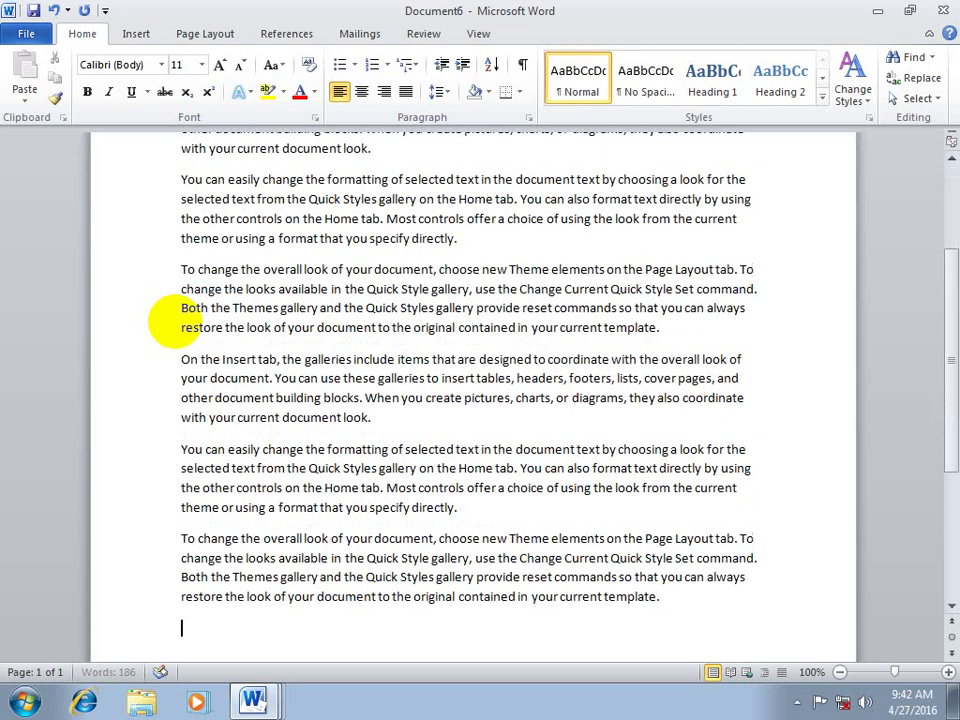
Step: Start a new page after the sample text with the line "India" and format it as Heading 1
key(ctrl+Return)
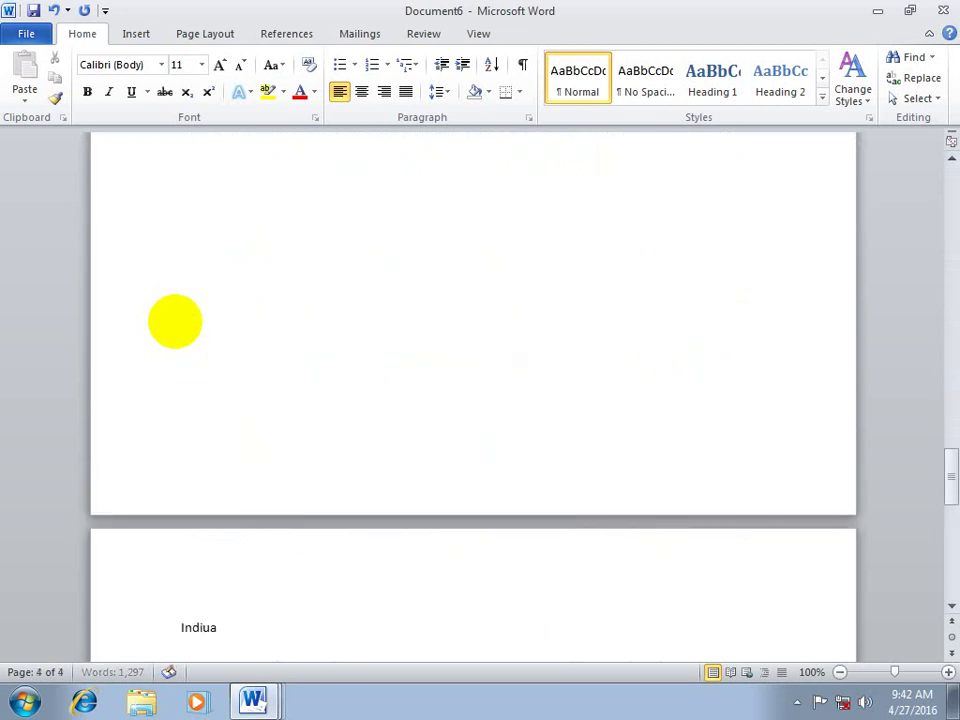
text(India)
key(Return)
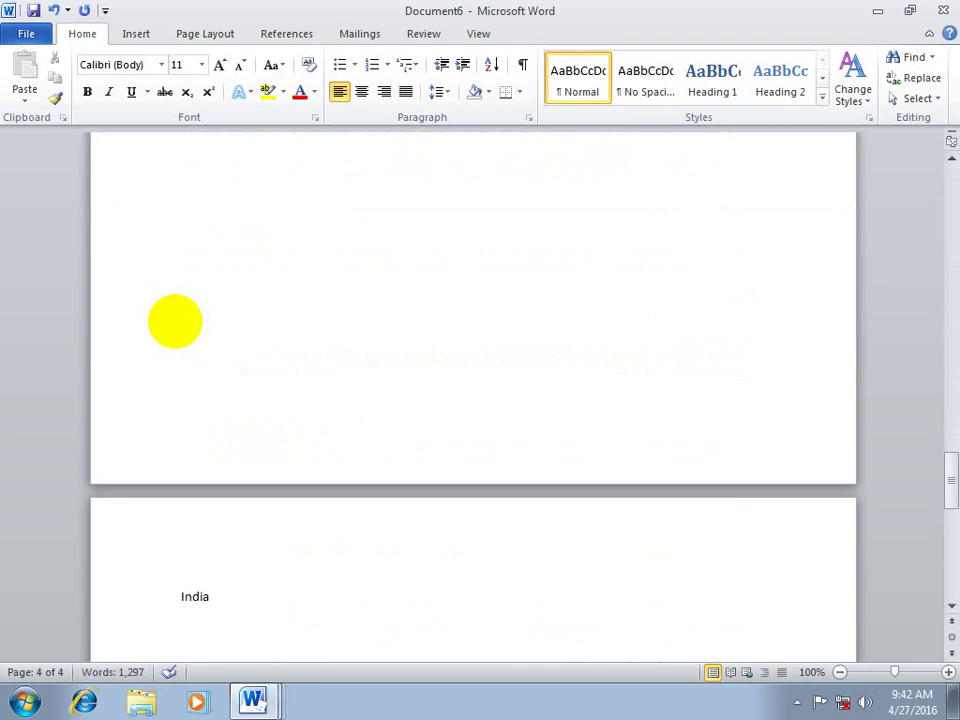
click(88, 592)
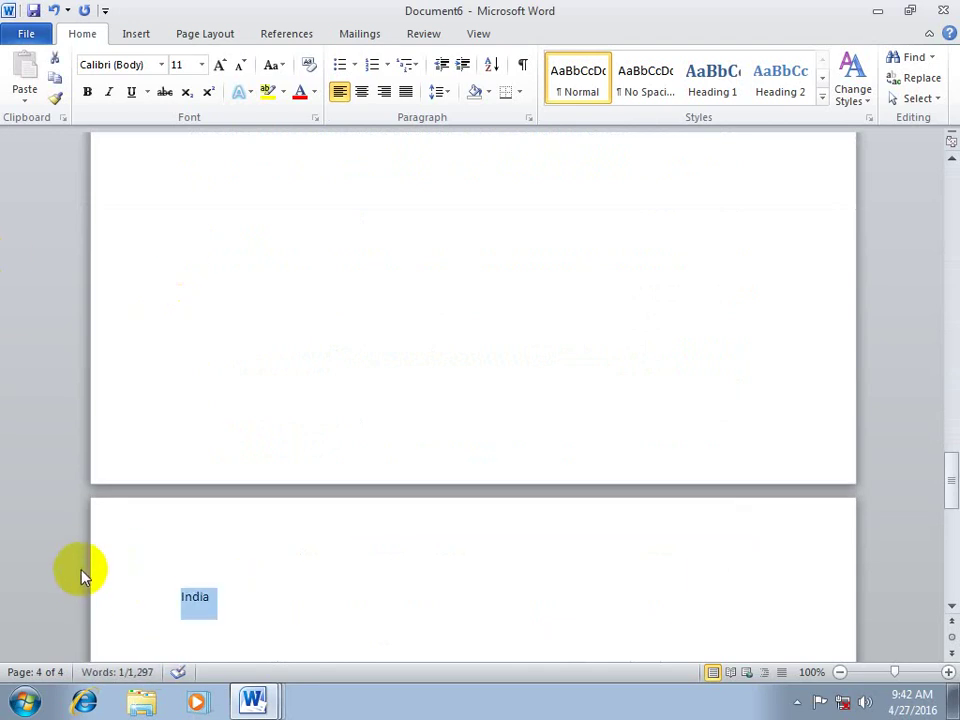
key(ctrl+alt+1)
Step: Generate sample text under the India heading with the =rand function and insert a page break after it
click(195, 626)
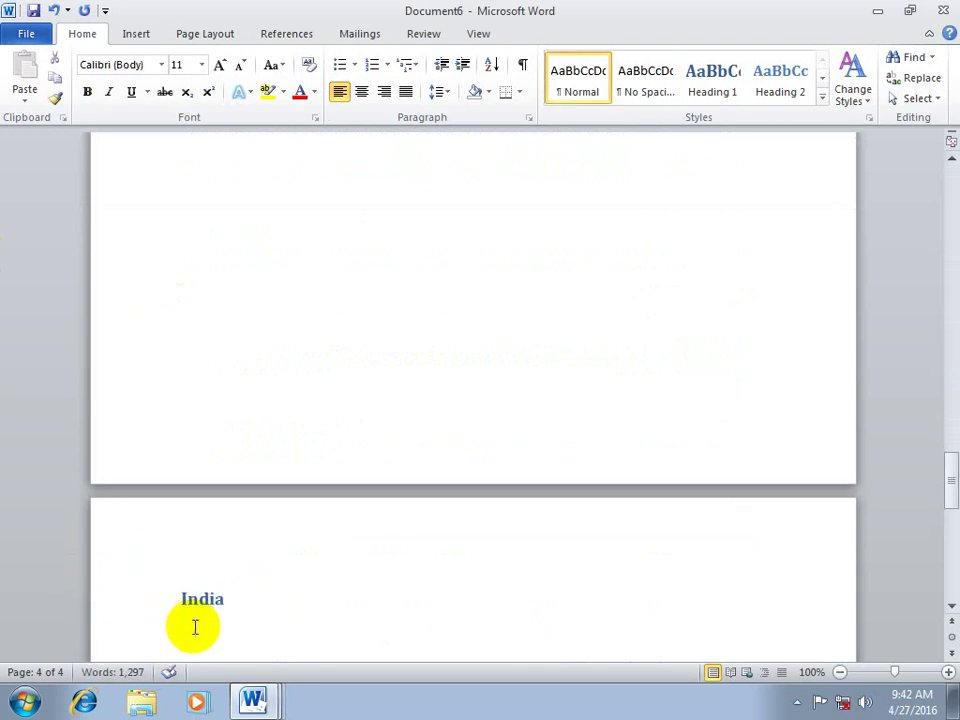
text(=rand())
key(Return)
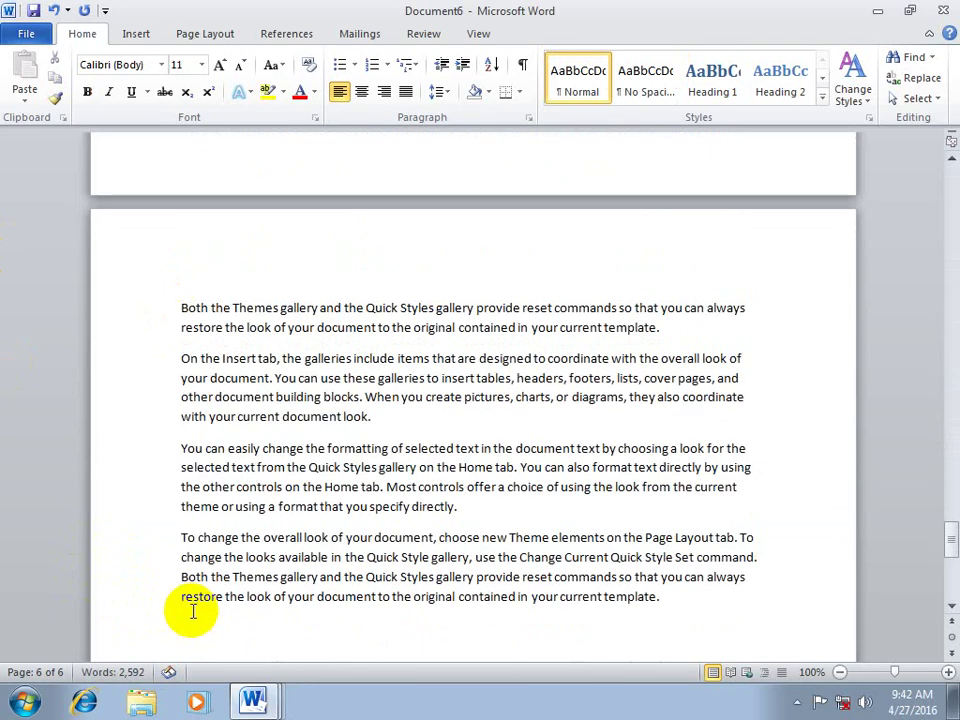
key(ctrl+Return)
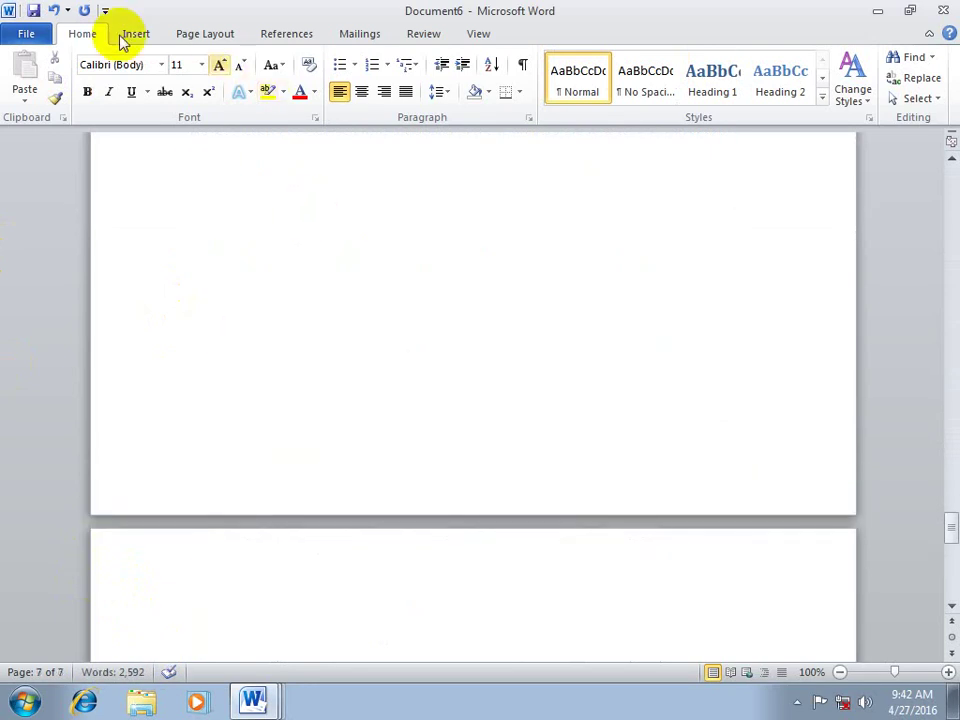
Step: Insert a hyperlinked cross-reference to the heading text of "China" on the last page
click(137, 36)
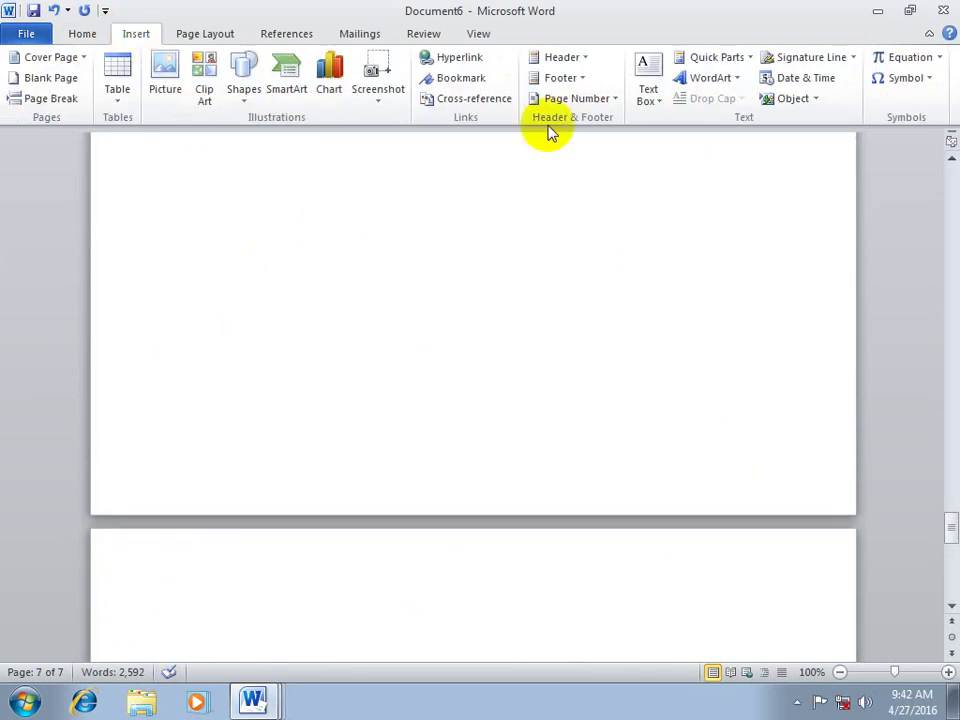
click(465, 100)
click(374, 346)
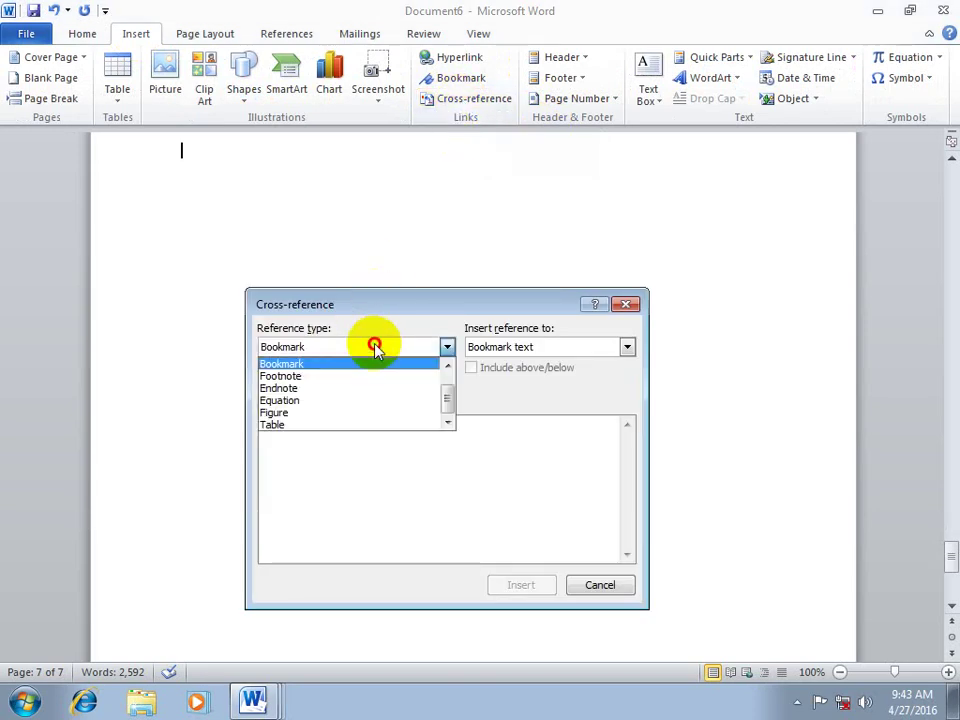
drag(447, 398, 446, 379)
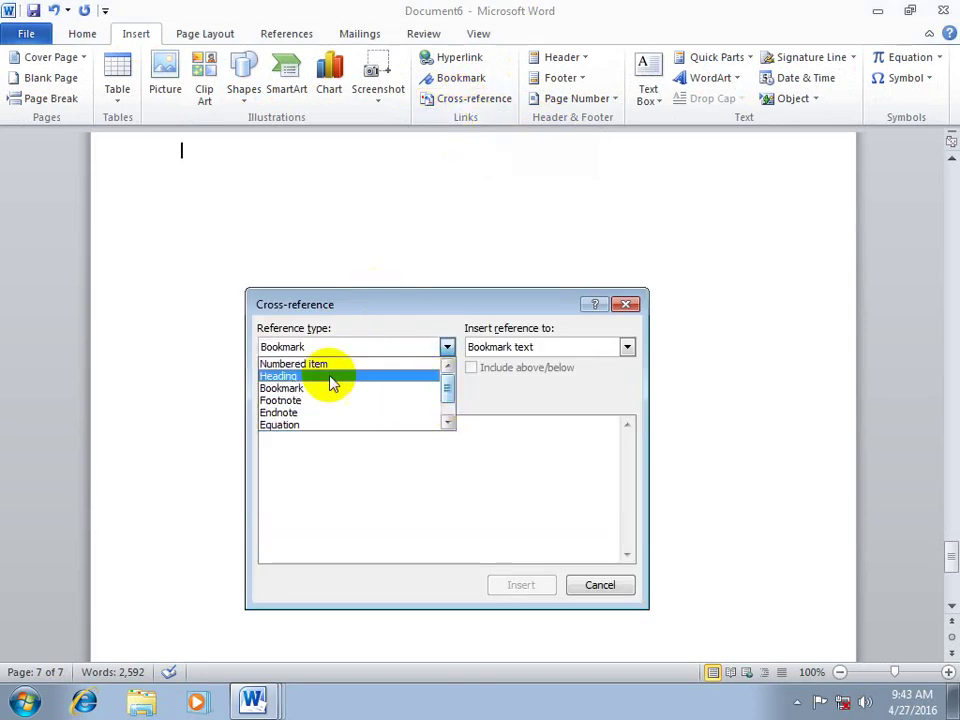
click(311, 379)
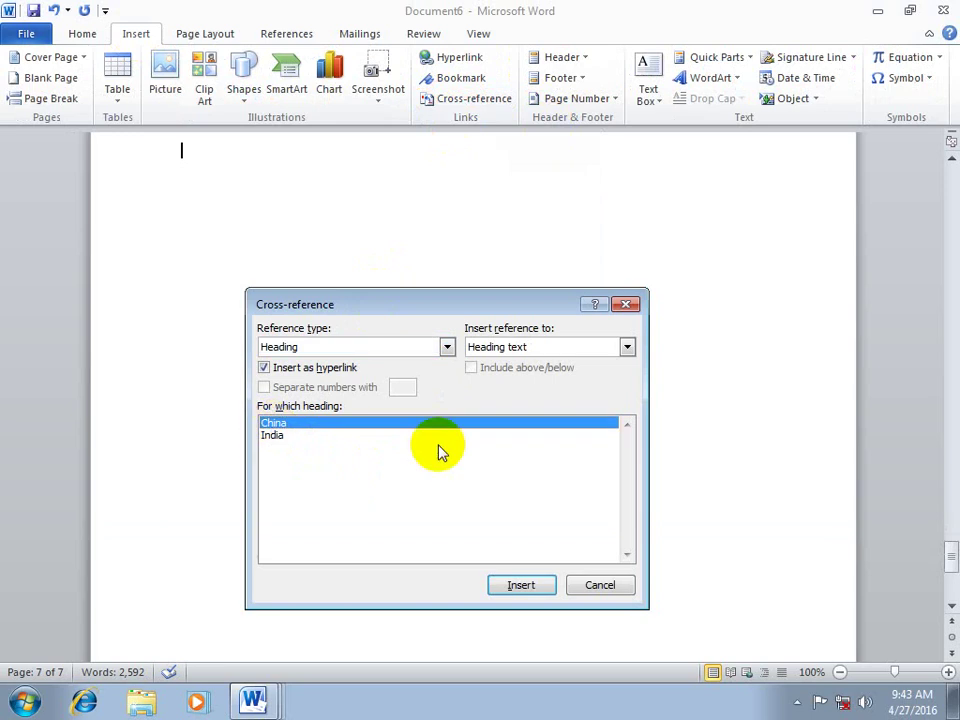
click(520, 588)
key(Escape)
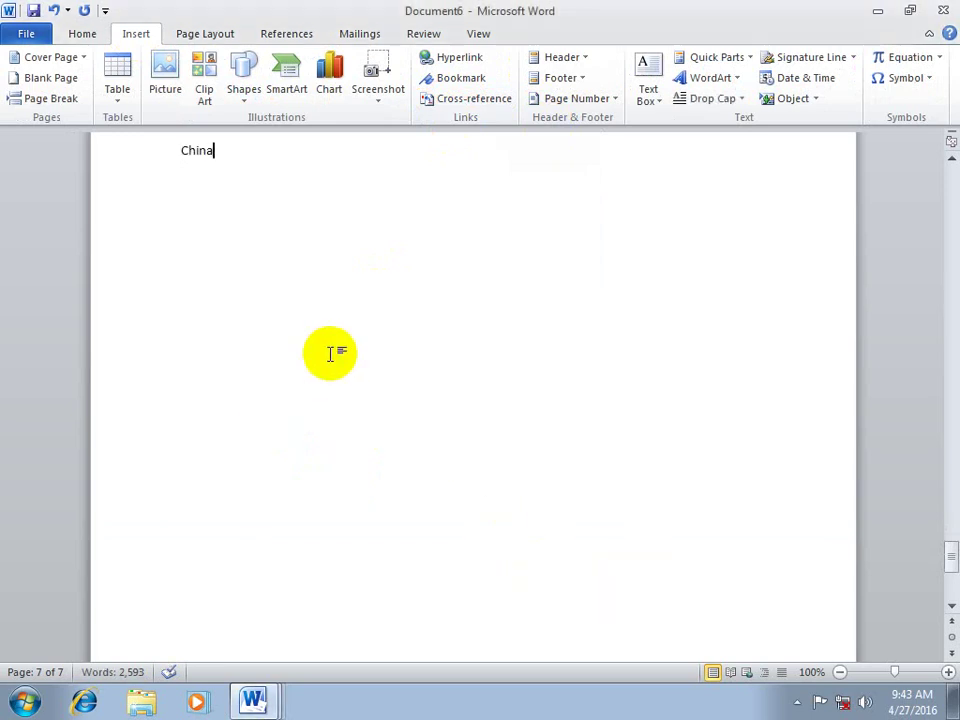
Step: Add a hyperlinked cross-reference to the "India" heading text on a new line below the China reference
click(455, 100)
click(280, 435)
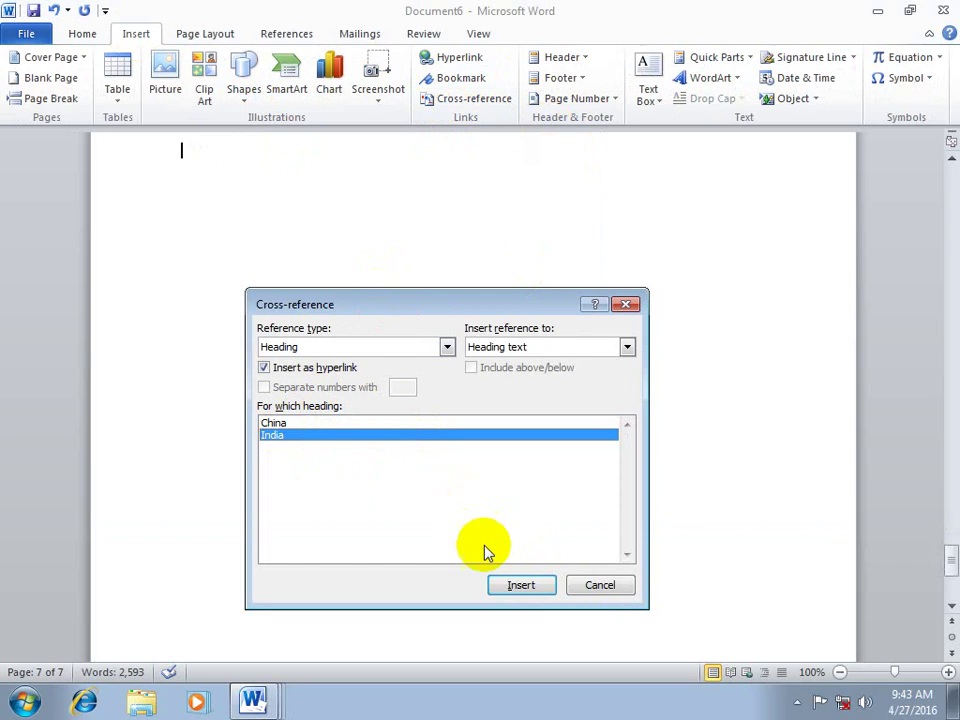
click(521, 586)
click(600, 585)
Step: Follow the China and India cross-references to their headings, and return to the end of the document
scroll(563, 553, up, 1)
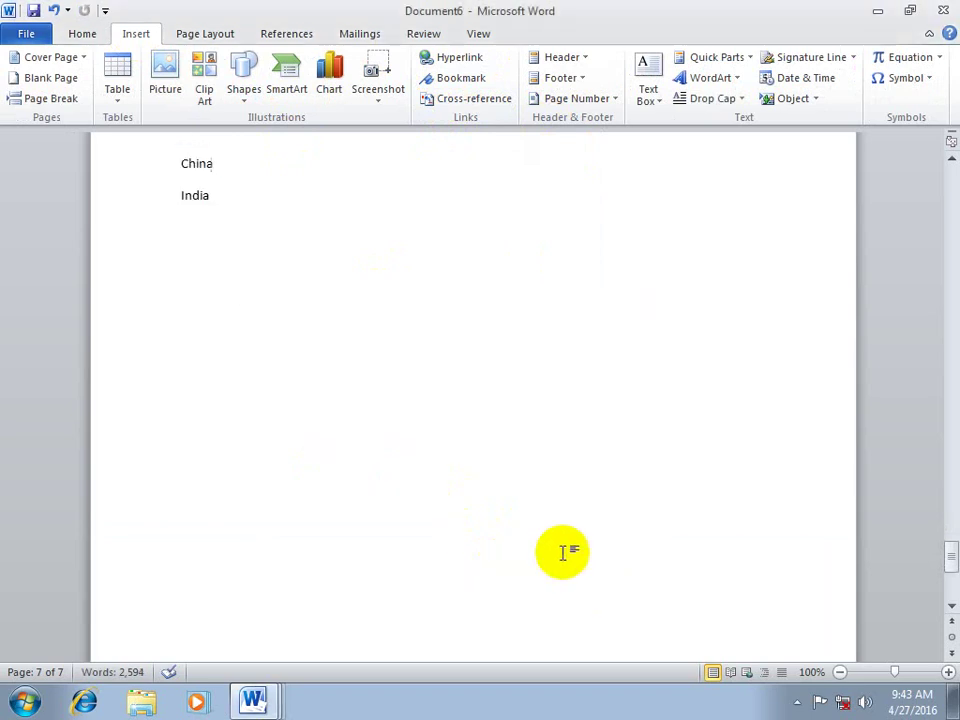
ctrl+click(196, 163)
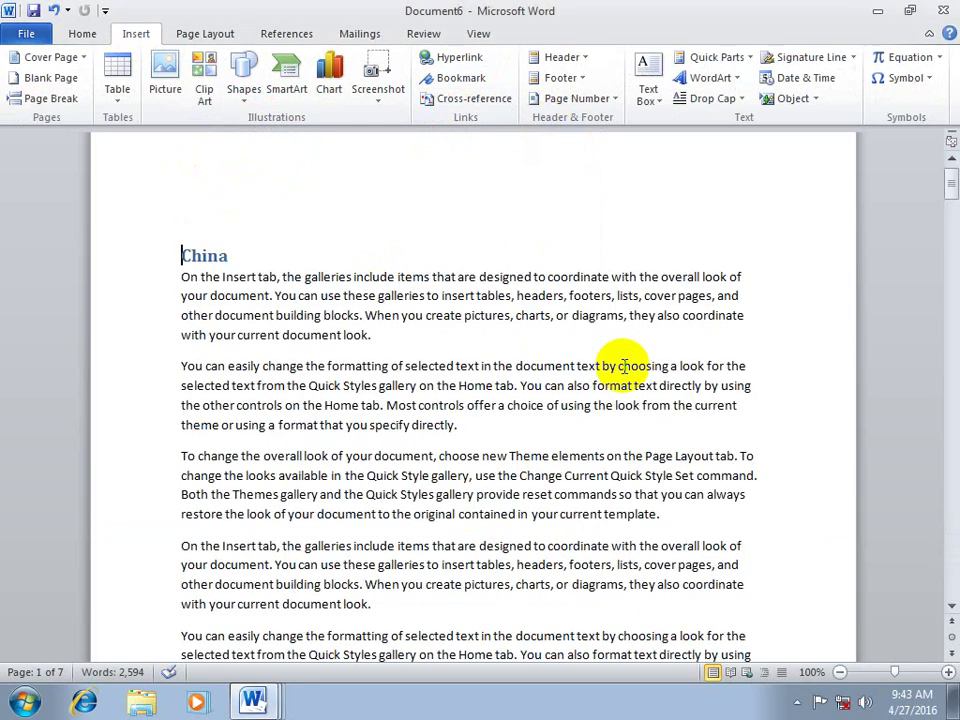
drag(948, 190, 946, 565)
ctrl+click(192, 278)
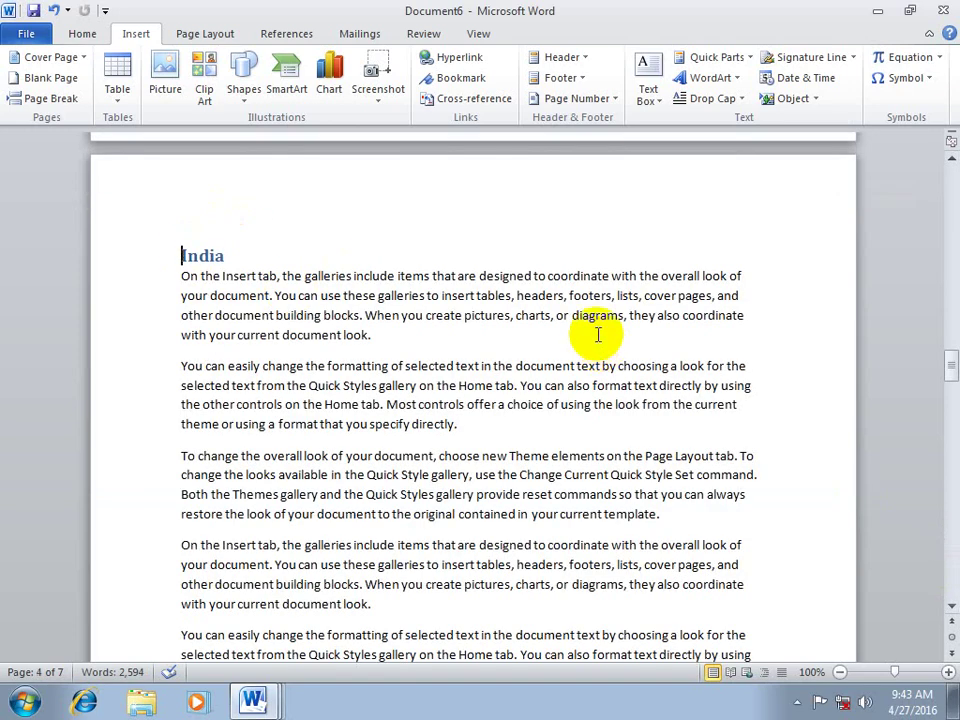
key(ctrl+a)
key(Right)
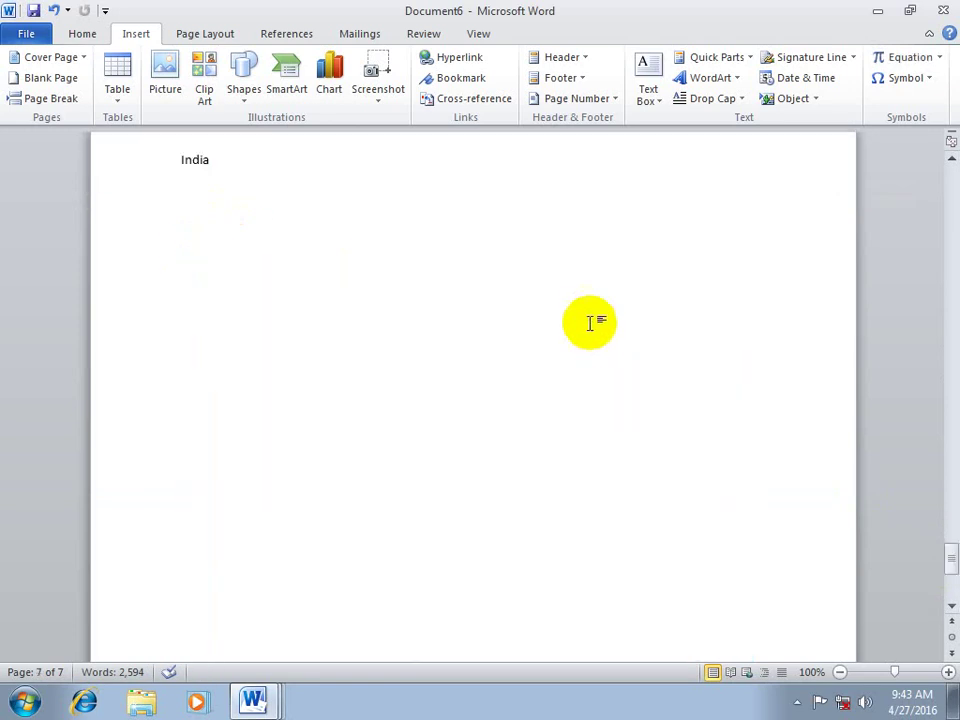